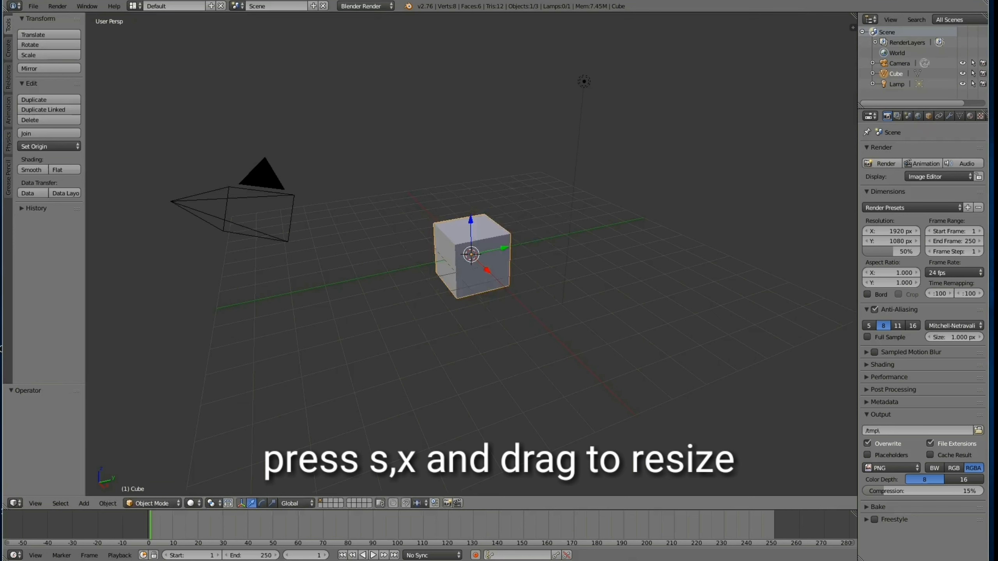
Scale the default cube uniformly by about 2.16 and stretch it along X by about 2.24
{"action": "key", "text": "s"}
{"action": "left_click", "coordinate": [537, 282]}
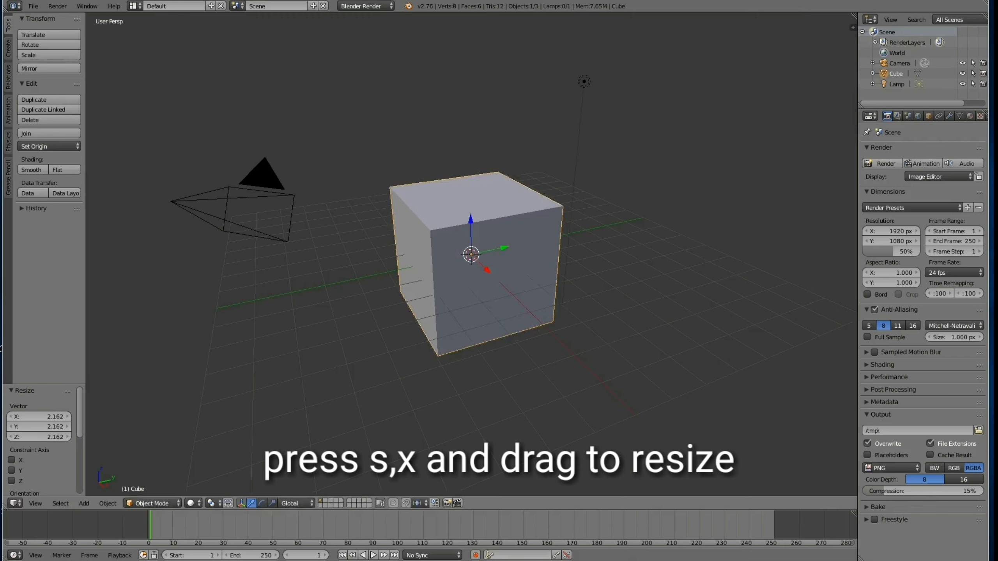
{"action": "key", "text": "s"}
{"action": "key", "text": "x"}
{"action": "left_click", "coordinate": [644, 301]}
From the front view, scale the box along Z by about 1.37
{"action": "key", "text": "KP_1"}
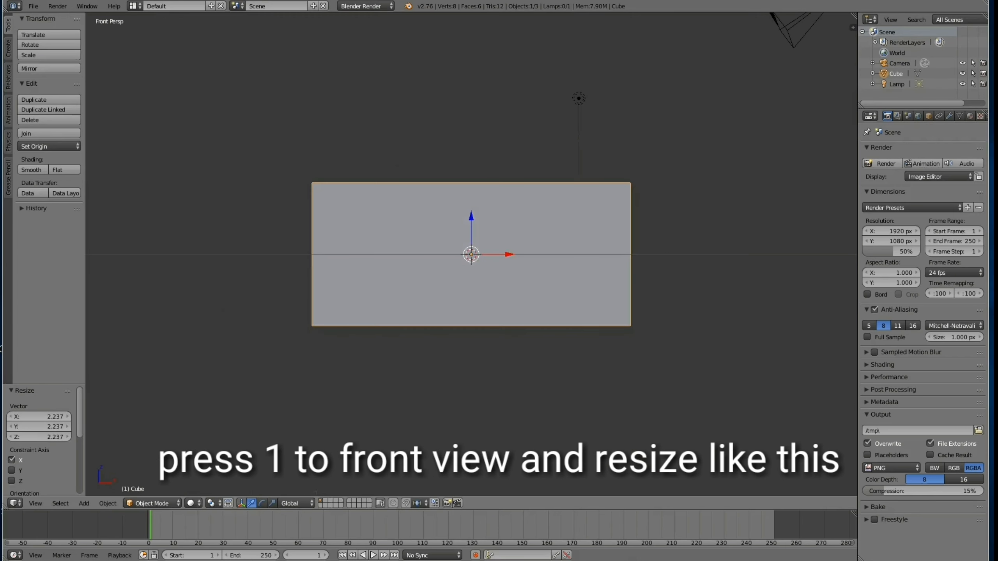
{"action": "key", "text": "s"}
{"action": "key", "text": "z"}
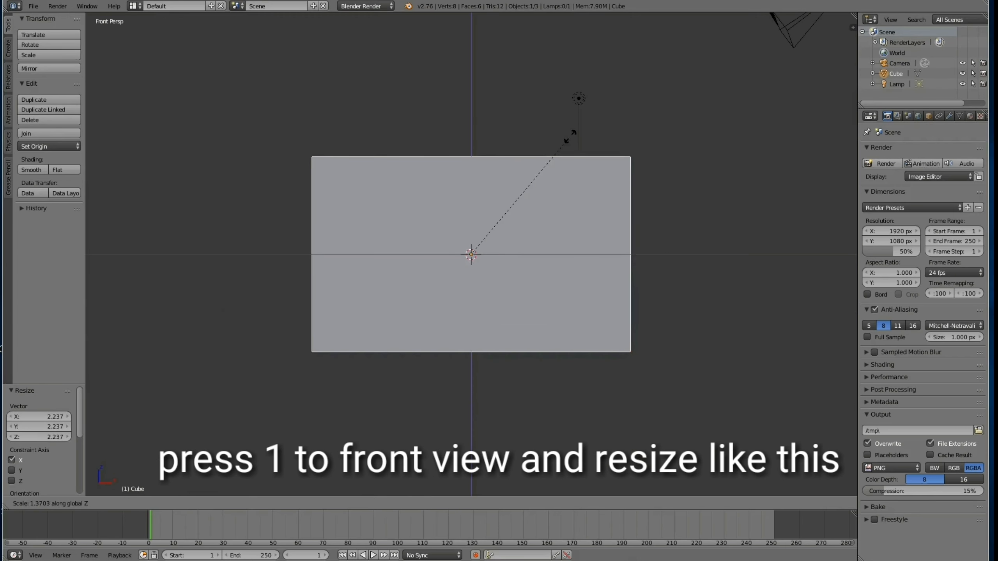
{"action": "left_click", "coordinate": [569, 135]}
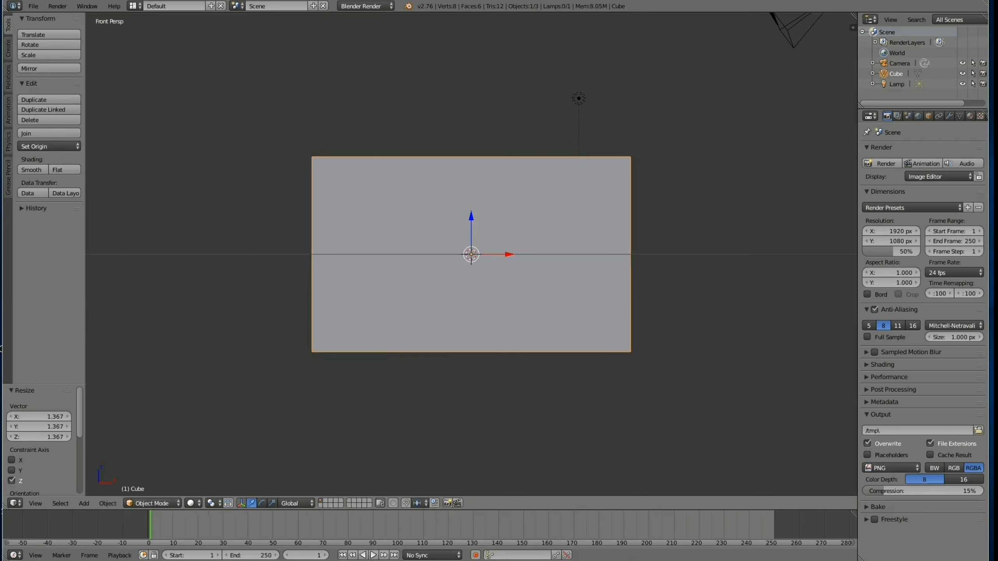
Enter Edit Mode with face selection and delete the front face of the box
{"action": "key", "text": "Tab"}
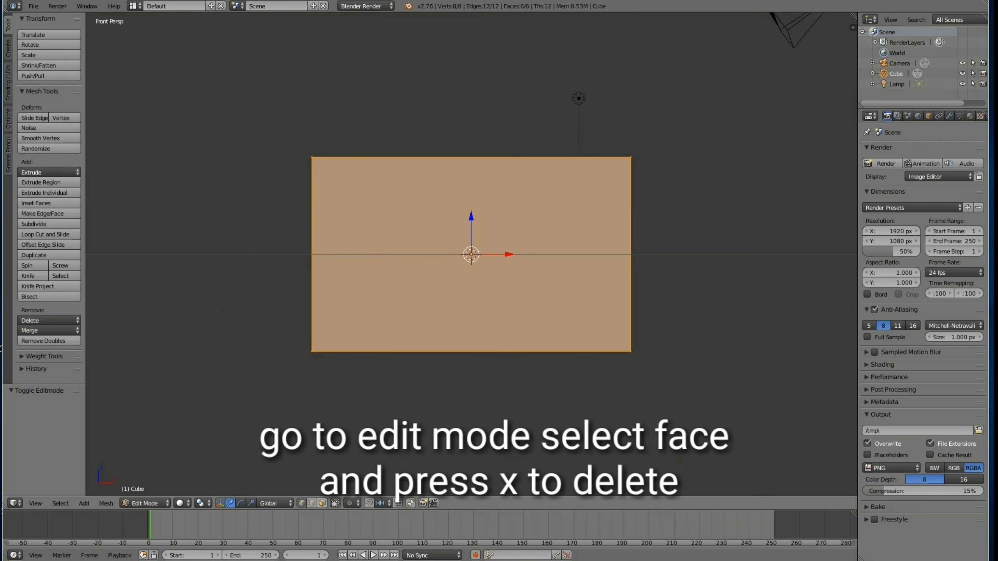
{"action": "left_click", "coordinate": [322, 503]}
{"action": "right_click", "coordinate": [387, 253]}
{"action": "key", "text": "x"}
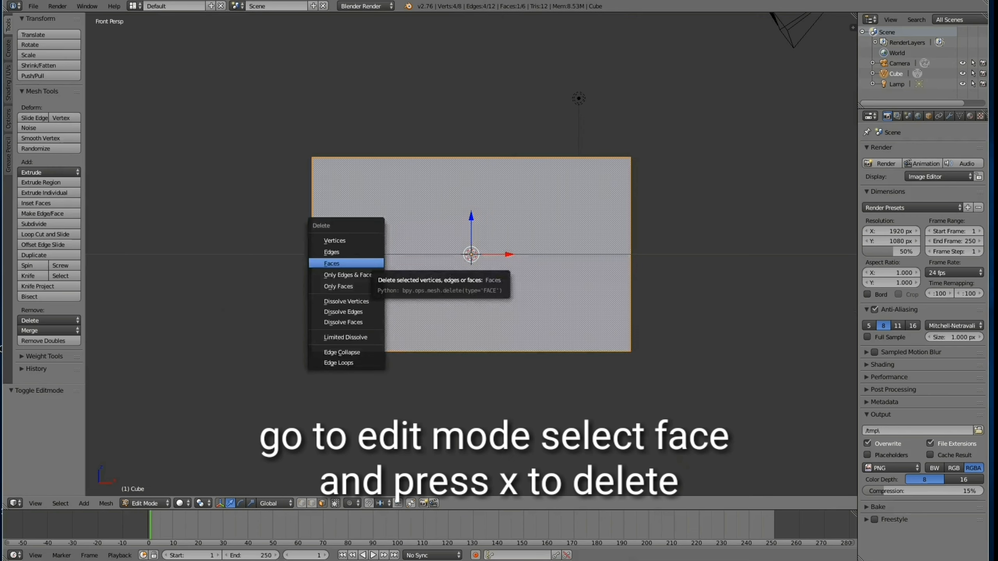
{"action": "left_click", "coordinate": [337, 263]}
{"action": "middle_click_drag", "start_coordinate": [338, 263], "coordinate": [273, 254]}
{"action": "key", "text": "y"}
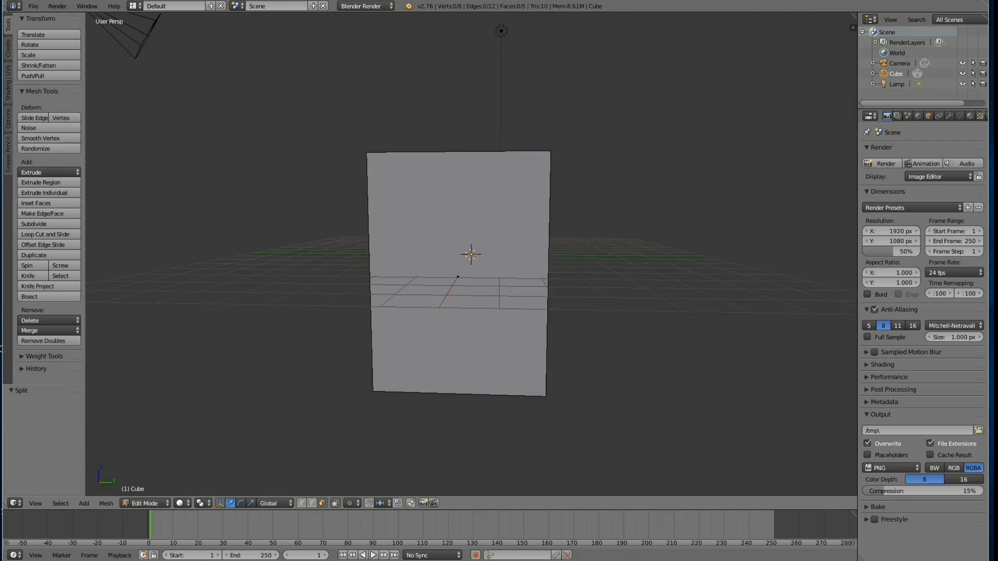
Subdivide the box's side face at the +X end three times into an 8 × 8 grid, leaving everything deselected
{"action": "middle_click_drag", "start_coordinate": [275, 253], "coordinate": [314, 229]}
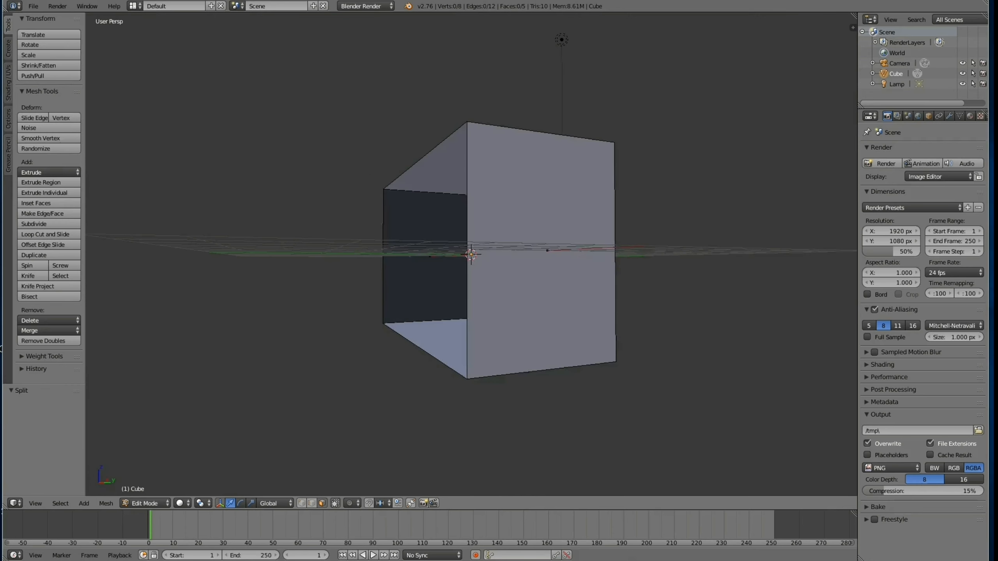
{"action": "middle_click_drag", "start_coordinate": [550, 257], "coordinate": [547, 253]}
{"action": "right_click", "coordinate": [546, 252]}
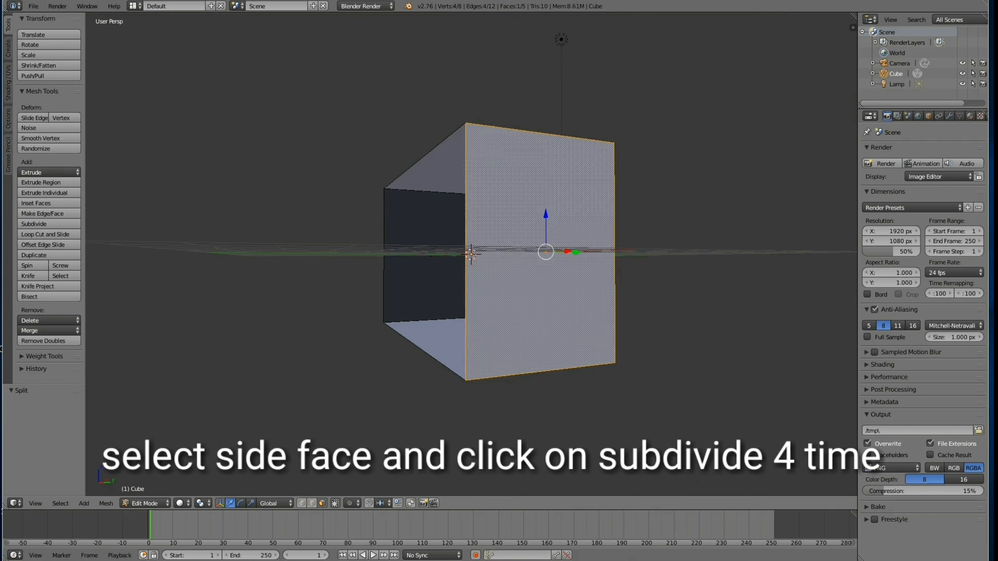
{"action": "left_click", "coordinate": [48, 224]}
{"action": "left_click", "coordinate": [49, 224]}
{"action": "left_click", "coordinate": [49, 224]}
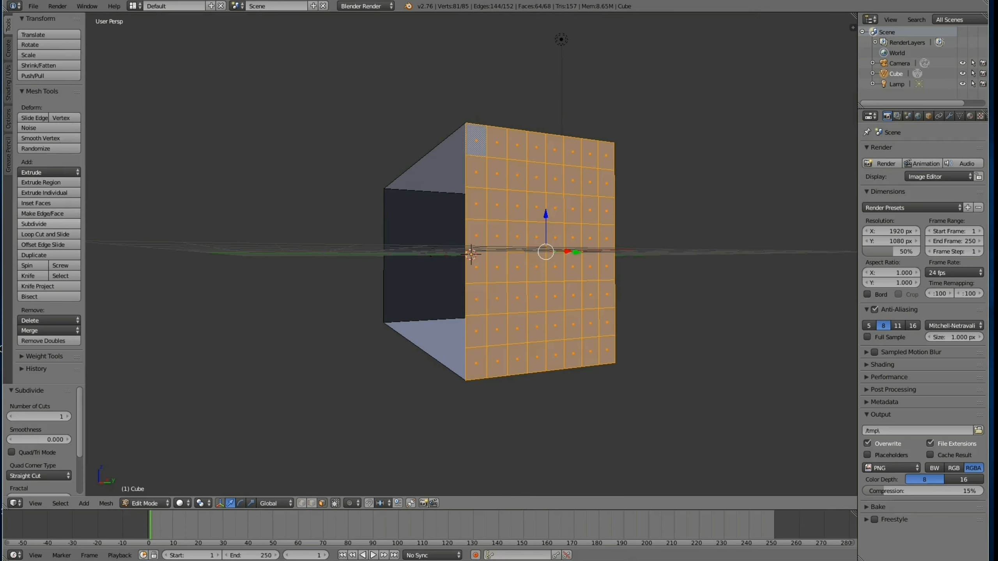
{"action": "key", "text": "ctrl+z"}
{"action": "key", "text": "a"}
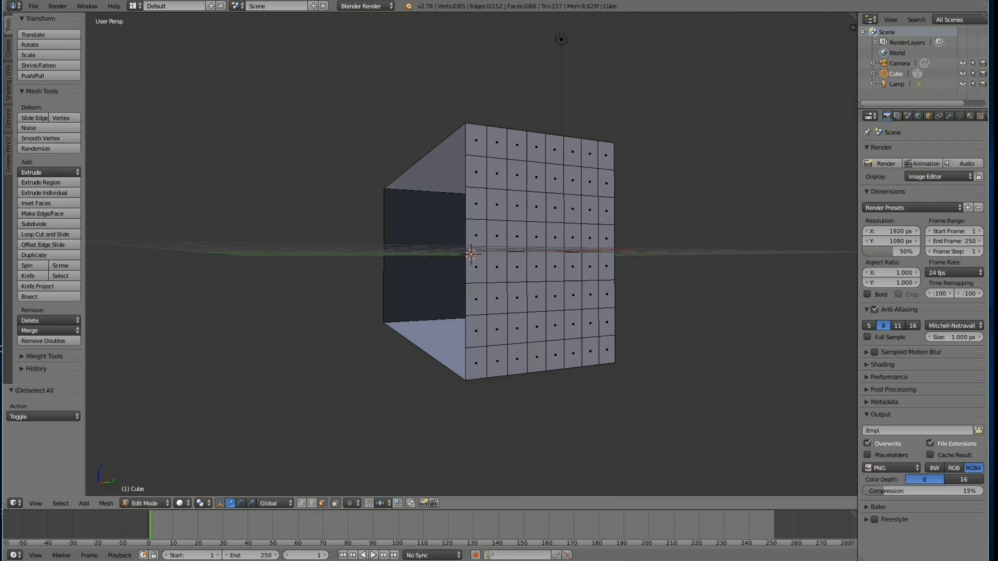
Extrude the uppermost interior horizontal edge line of the +X wall into the box, about -6 units in X and -1.6 in Z
{"action": "key", "text": "b"}
{"action": "key", "text": "Escape"}
{"action": "left_click", "coordinate": [311, 503]}
{"action": "key", "text": "b"}
{"action": "key", "text": "Escape"}
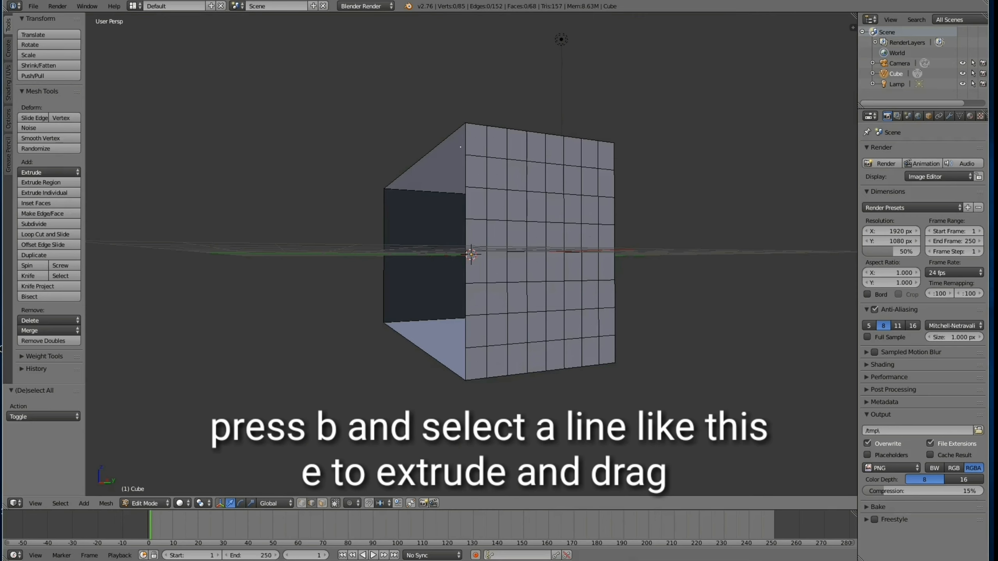
{"action": "left_click_drag", "start_coordinate": [461, 147], "coordinate": [625, 174]}
{"action": "middle_click_drag", "start_coordinate": [625, 174], "coordinate": [707, 184]}
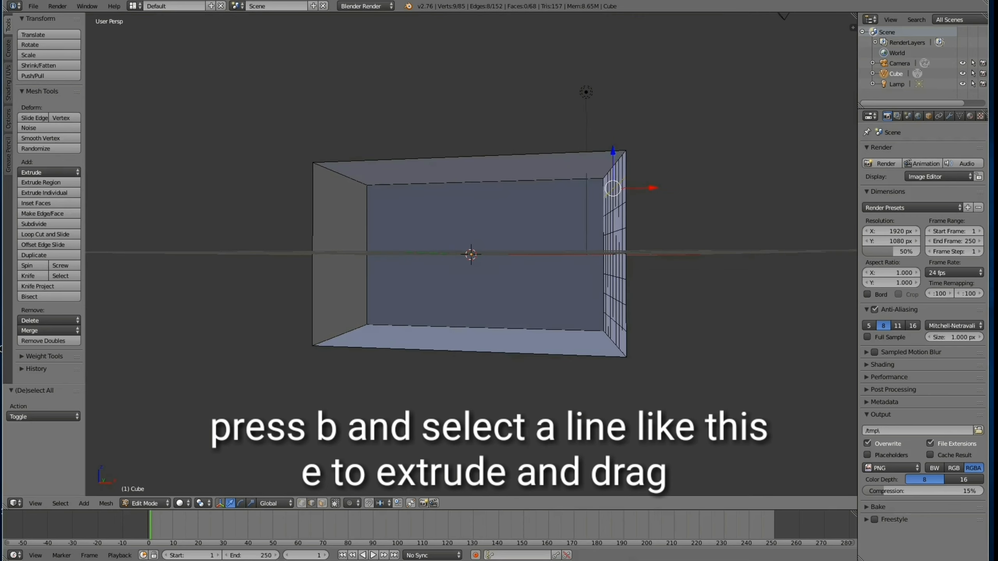
{"action": "key", "text": "e"}
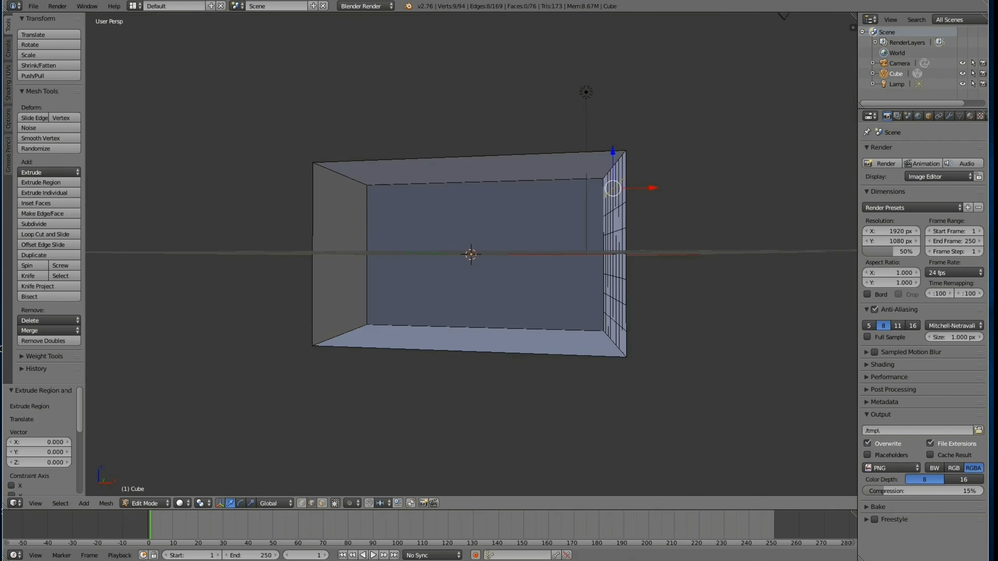
{"action": "left_click_drag", "start_coordinate": [651, 188], "coordinate": [446, 193]}
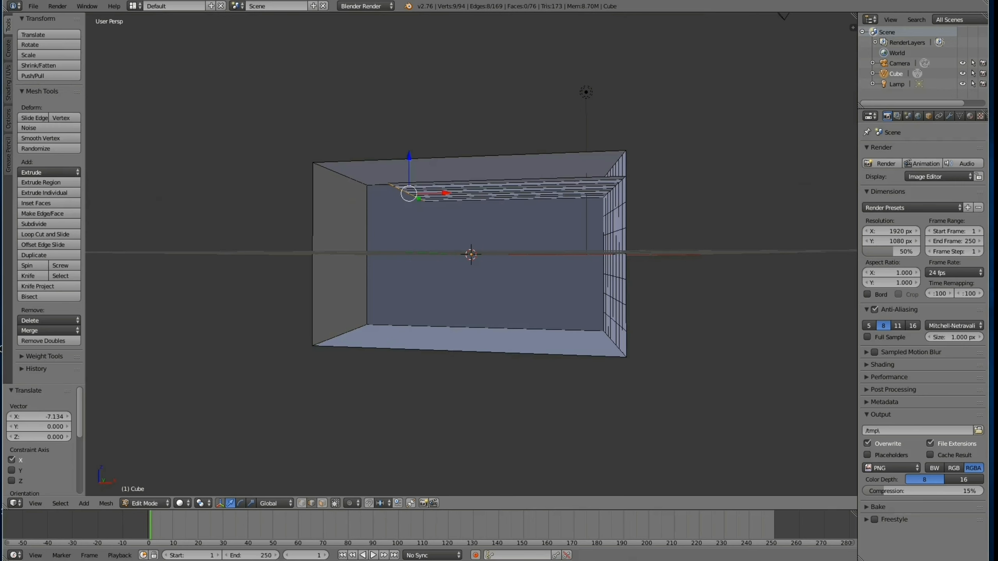
{"action": "left_click_drag", "start_coordinate": [408, 157], "coordinate": [409, 201]}
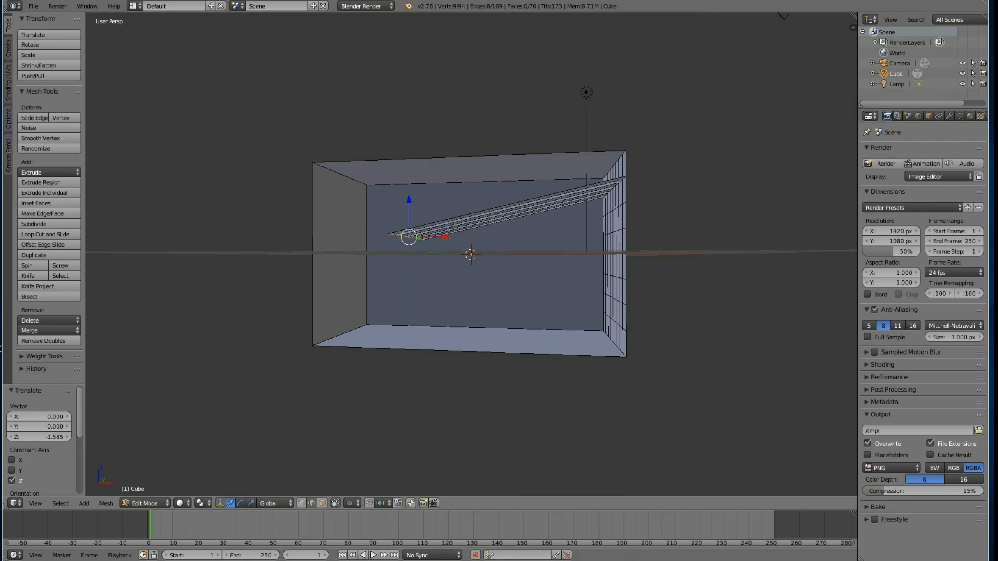
{"action": "left_click_drag", "start_coordinate": [445, 237], "coordinate": [477, 236]}
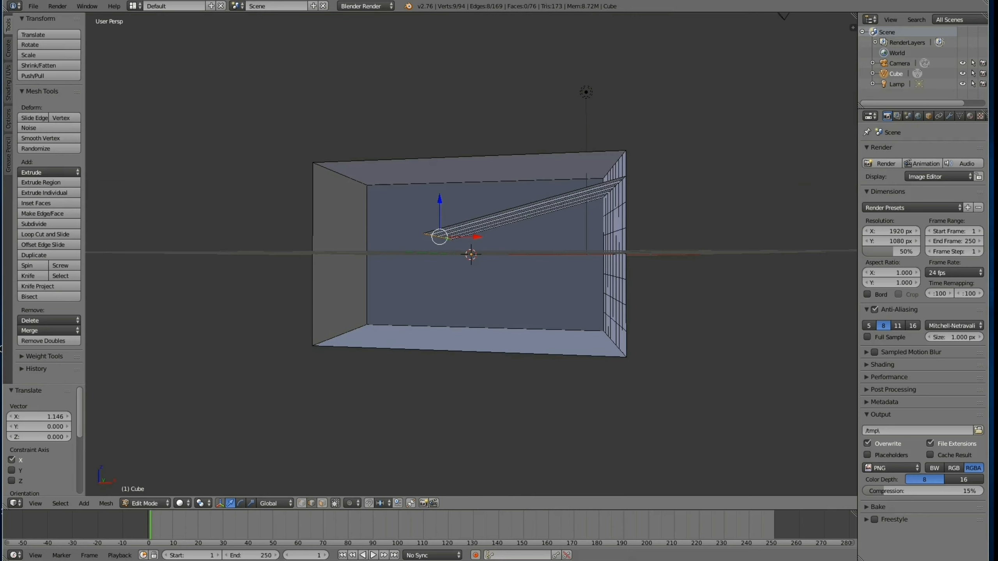
Extrude the second interior horizontal edge line above the +X wall's base into the box, about -4.3 units in X and -0.7 in Z
{"action": "middle_click_drag", "start_coordinate": [487, 275], "coordinate": [434, 276]}
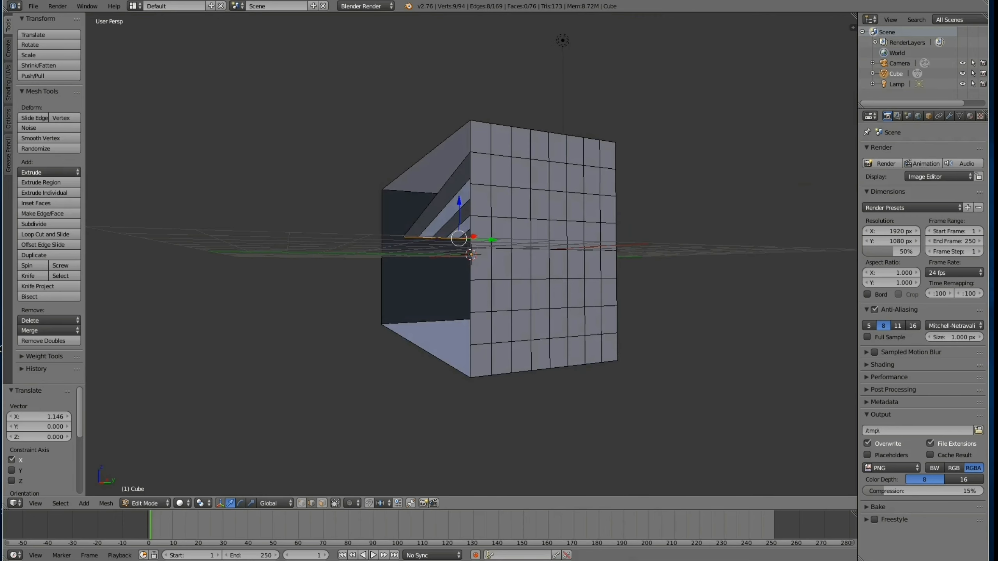
{"action": "key", "text": "a"}
{"action": "key", "text": "b"}
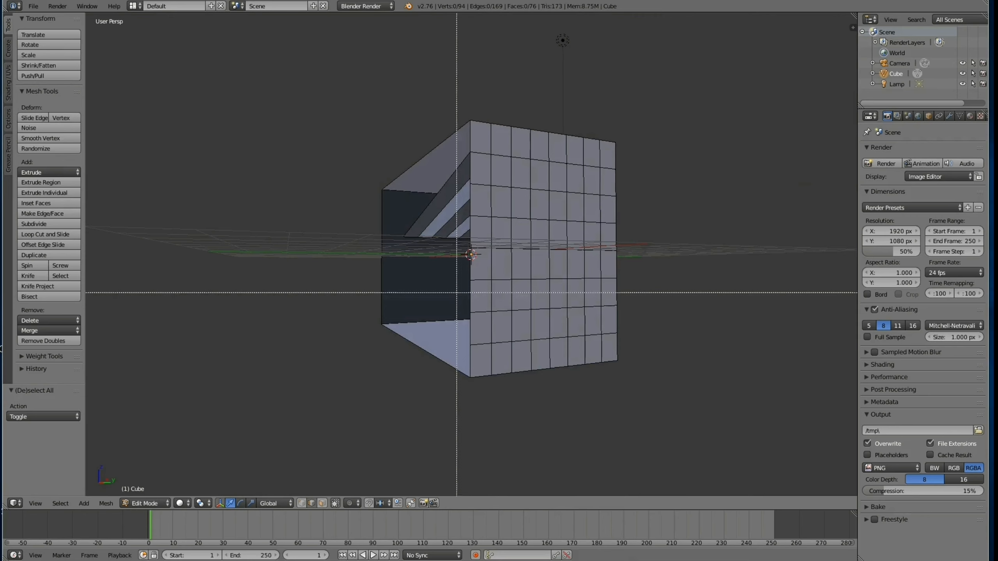
{"action": "left_click_drag", "start_coordinate": [460, 294], "coordinate": [668, 319]}
{"action": "middle_click_drag", "start_coordinate": [669, 318], "coordinate": [774, 312]}
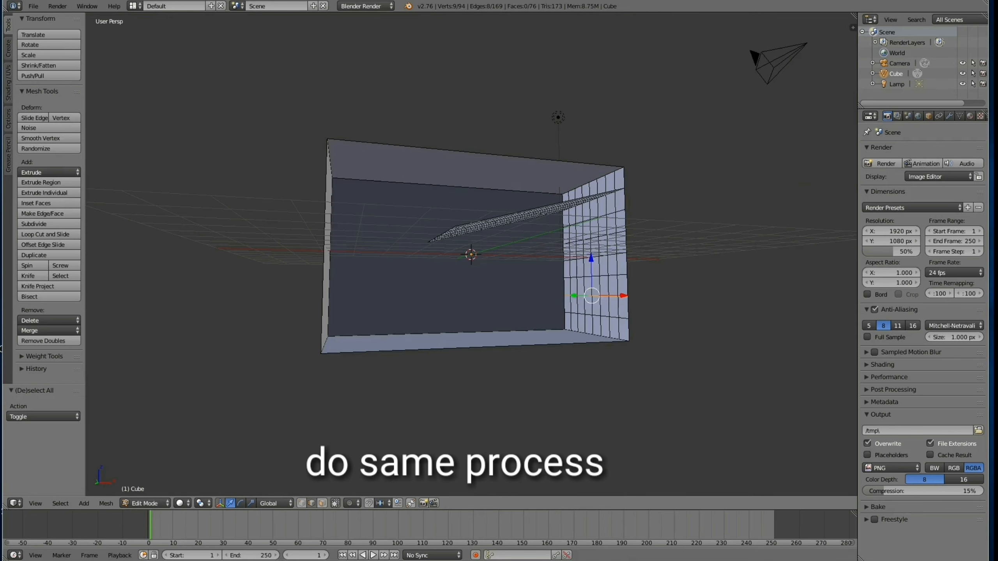
{"action": "key", "text": "e"}
{"action": "key", "text": "x"}
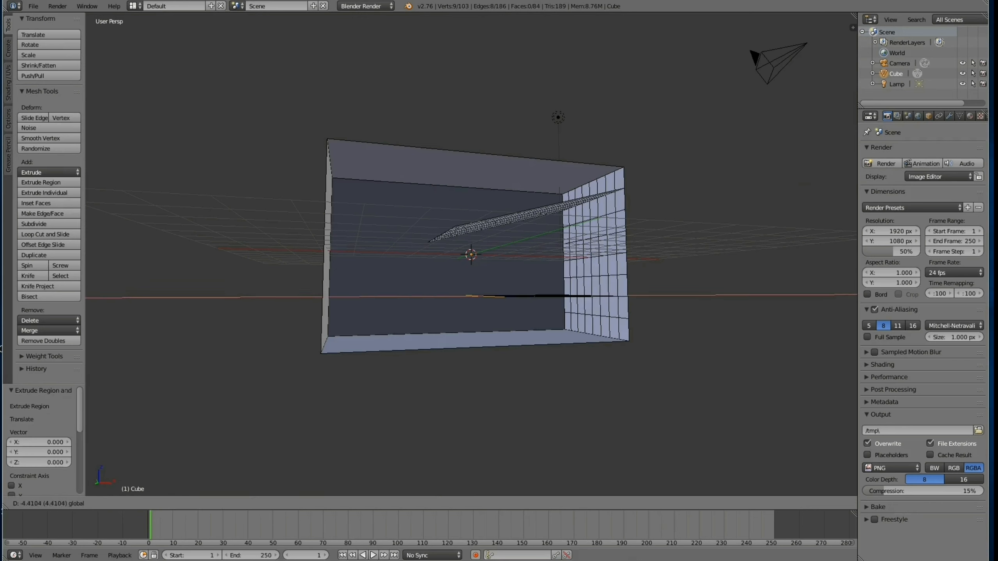
{"action": "key", "text": "Return"}
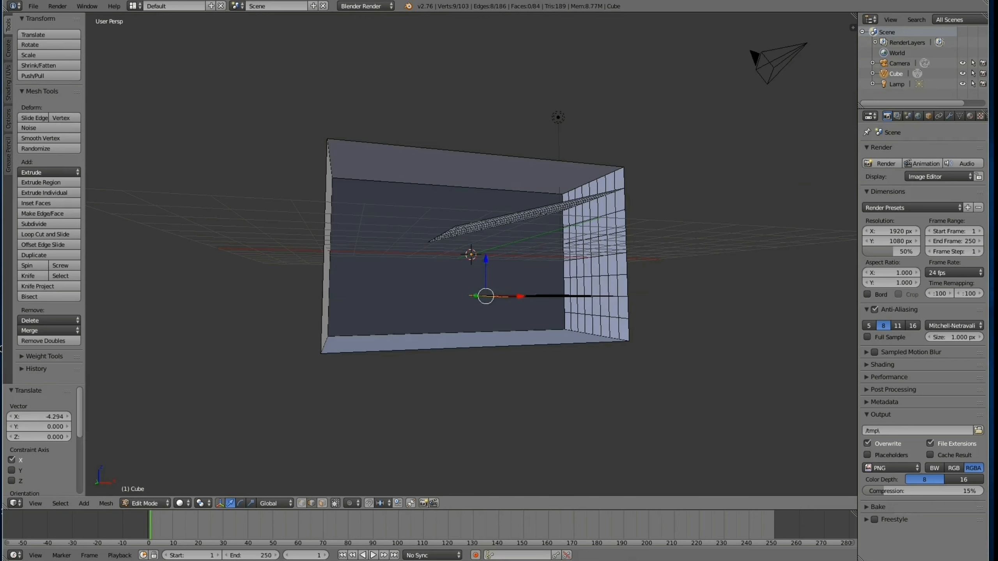
{"action": "key", "text": "e"}
{"action": "key", "text": "z"}
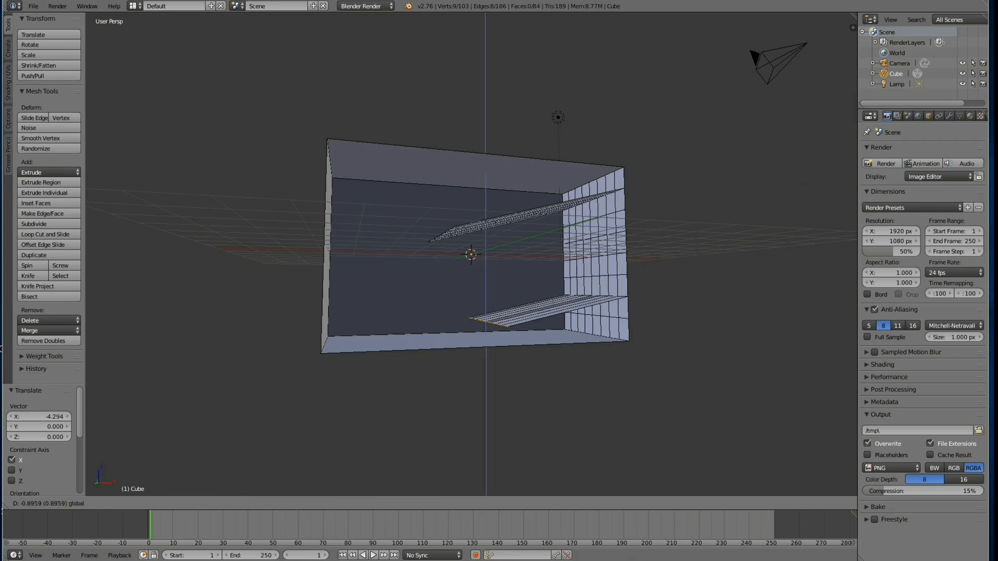
{"action": "left_click_drag", "start_coordinate": [487, 278], "coordinate": [487, 279]}
Subdivide the opposite side face at the -X end twice into a 4 × 4 grid, leaving everything deselected
{"action": "middle_click_drag", "start_coordinate": [486, 283], "coordinate": [628, 251]}
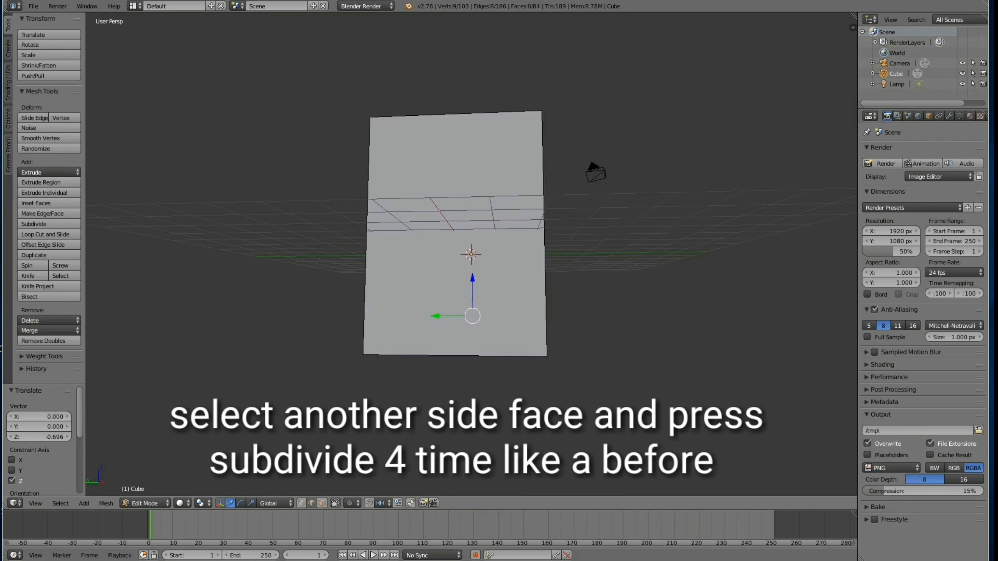
{"action": "left_click", "coordinate": [322, 503]}
{"action": "right_click", "coordinate": [454, 231]}
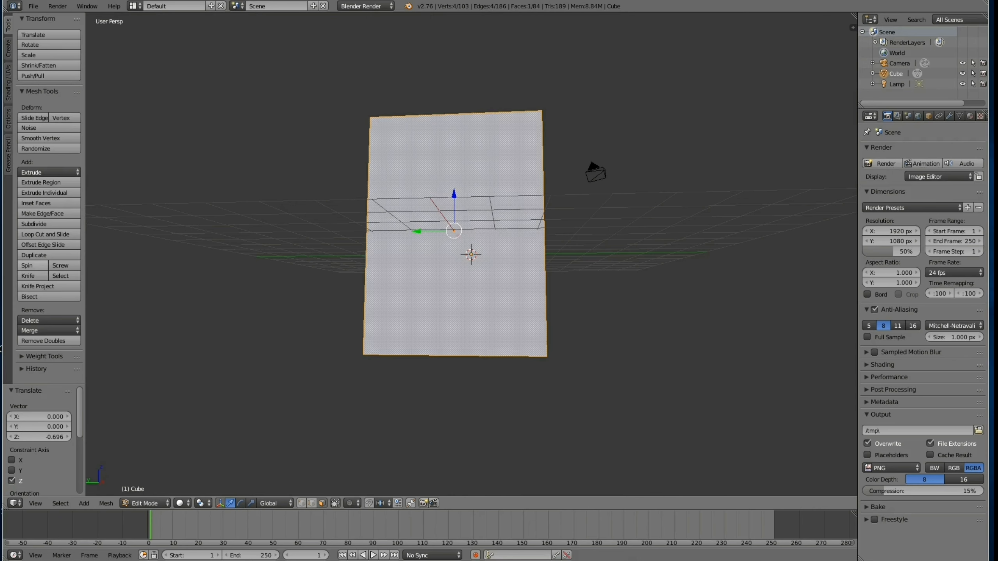
{"action": "left_click", "coordinate": [39, 224]}
{"action": "left_click", "coordinate": [39, 224]}
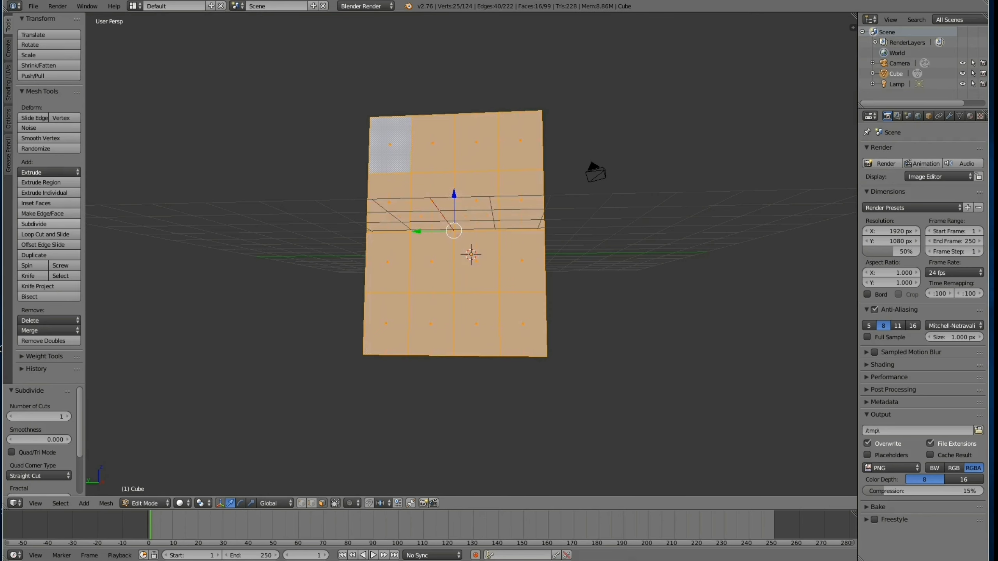
{"action": "left_click", "coordinate": [39, 224]}
{"action": "key", "text": "ctrl+z"}
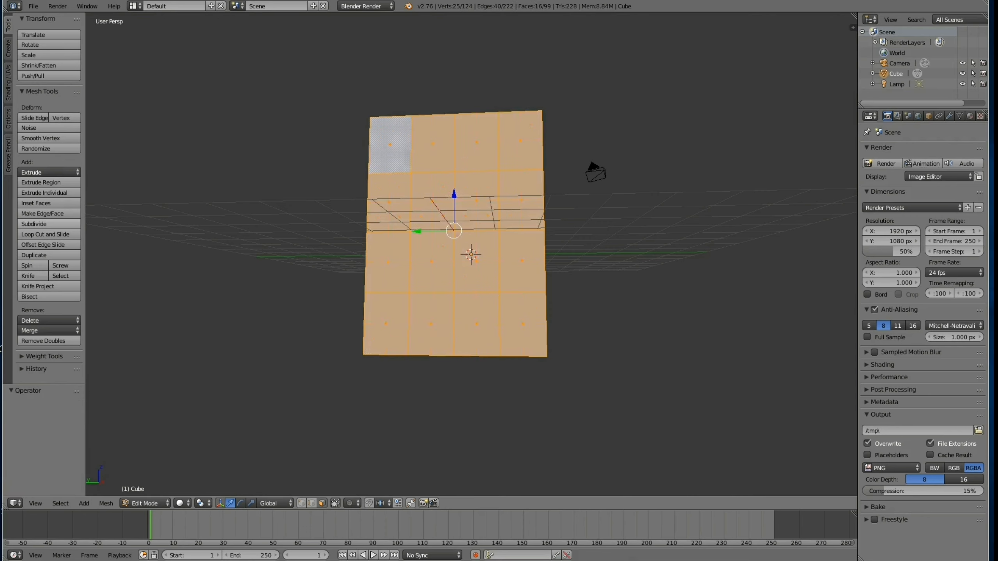
{"action": "key", "text": "a"}
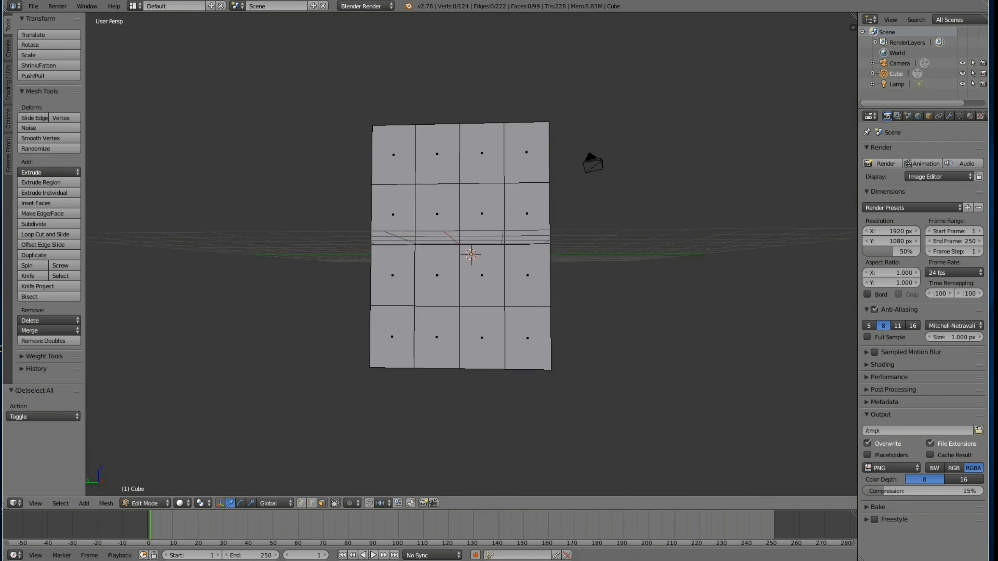
{"action": "key", "text": "b"}
{"action": "left_click_drag", "start_coordinate": [350, 234], "coordinate": [595, 279]}
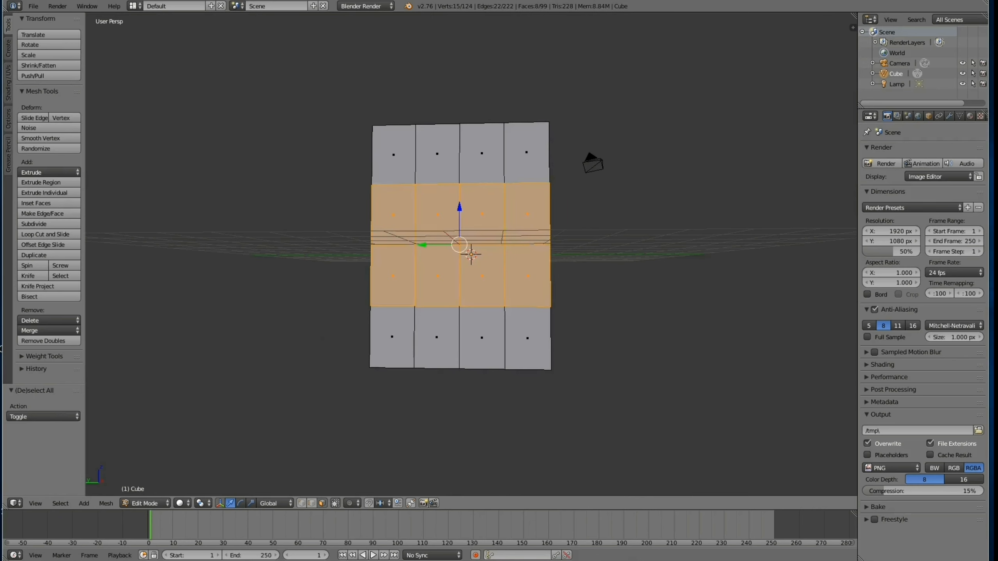
{"action": "key", "text": "ctrl+z"}
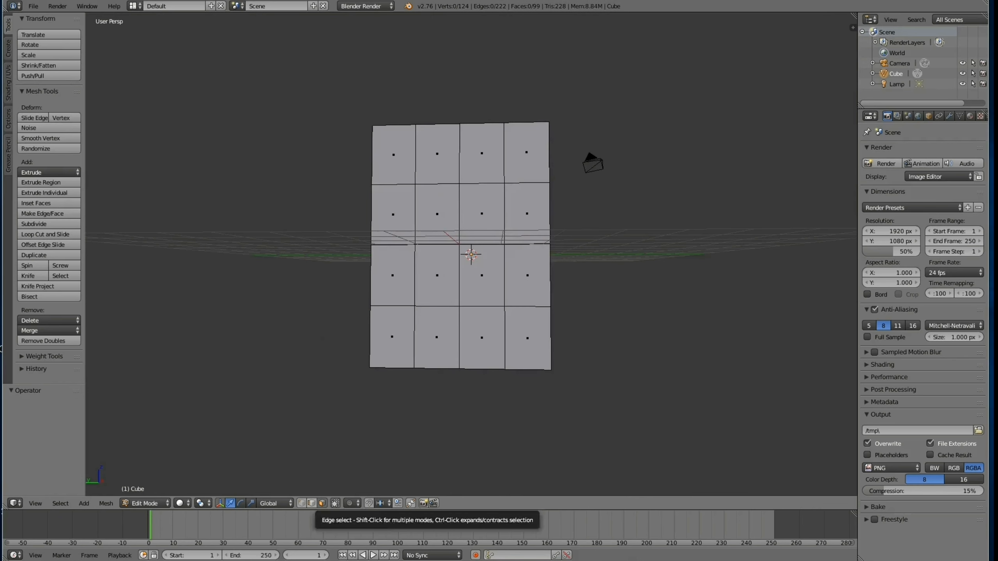
Using edge selection, extrude the -X wall's middle horizontal edge line into the box, about 7.6 units in X and -0.8 in Z
{"action": "left_click", "coordinate": [230, 503]}
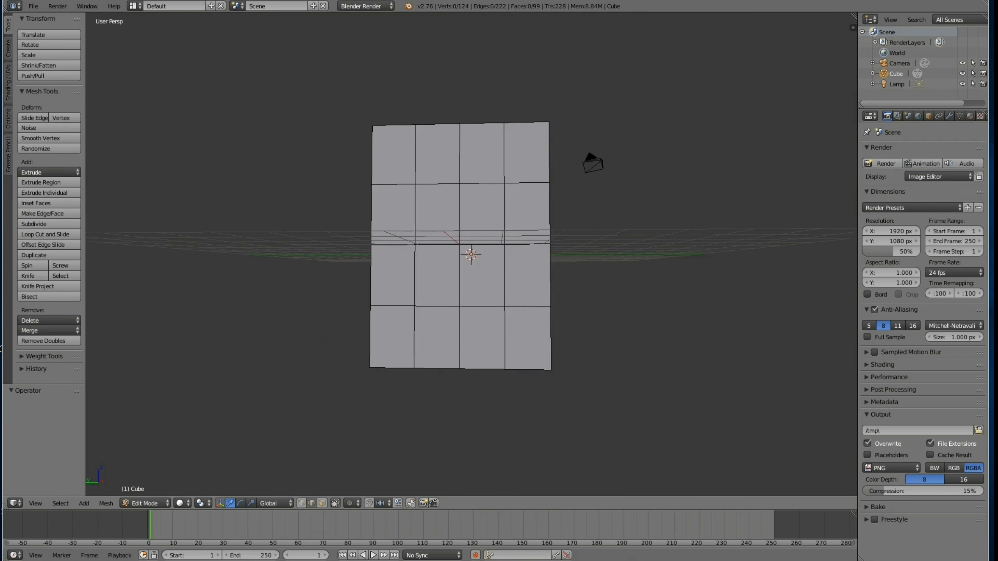
{"action": "key", "text": "b"}
{"action": "left_click_drag", "start_coordinate": [324, 234], "coordinate": [613, 259]}
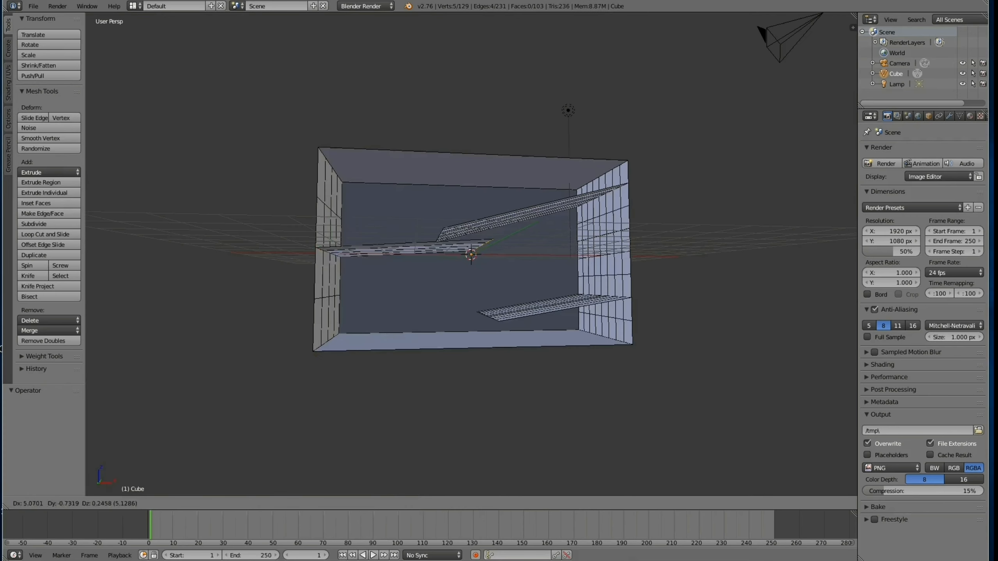
{"action": "key", "text": "Escape"}
{"action": "left_click_drag", "start_coordinate": [367, 252], "coordinate": [585, 255]}
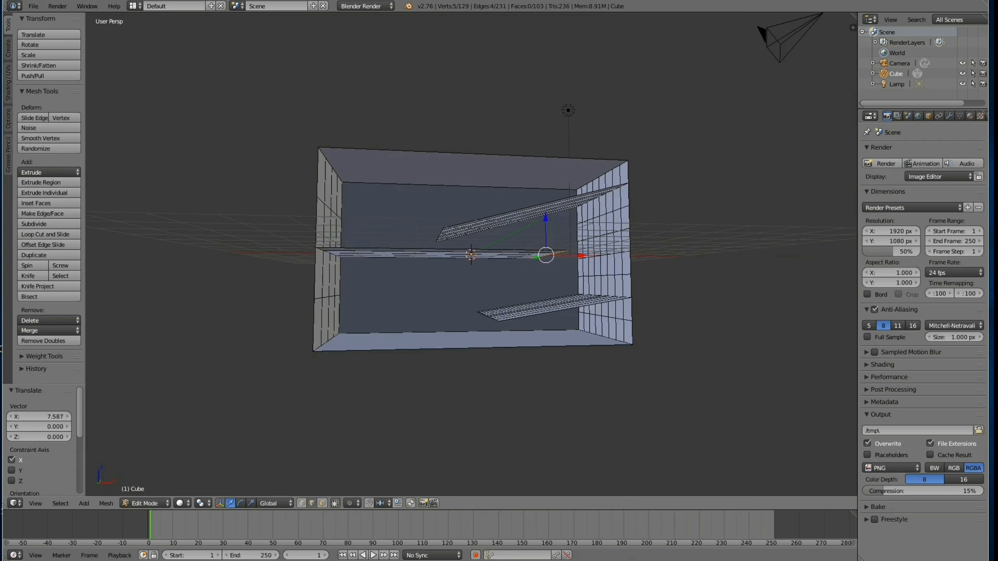
{"action": "left_click_drag", "start_coordinate": [545, 218], "coordinate": [546, 246]}
{"action": "middle_click_drag", "start_coordinate": [546, 246], "coordinate": [528, 232]}
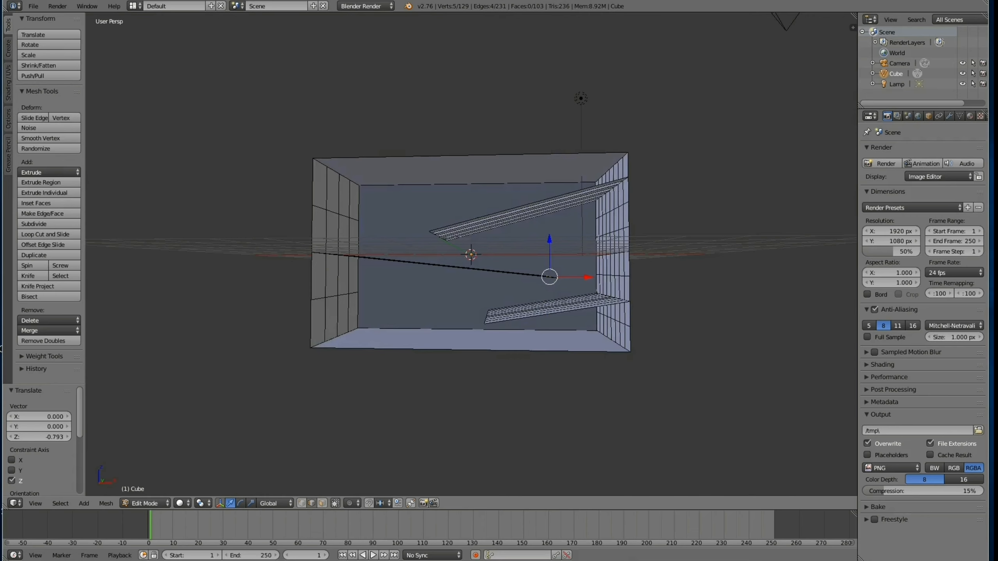
{"action": "mouse_move", "coordinate": [528, 232]}
{"action": "middle_mouse_down"}
{"action": "mouse_move", "coordinate": [546, 216]}
{"action": "mouse_move", "coordinate": [542, 241]}
{"action": "mouse_move", "coordinate": [537, 225]}
{"action": "mouse_move", "coordinate": [526, 251]}
{"action": "mouse_move", "coordinate": [514, 236]}
{"action": "middle_mouse_up"}
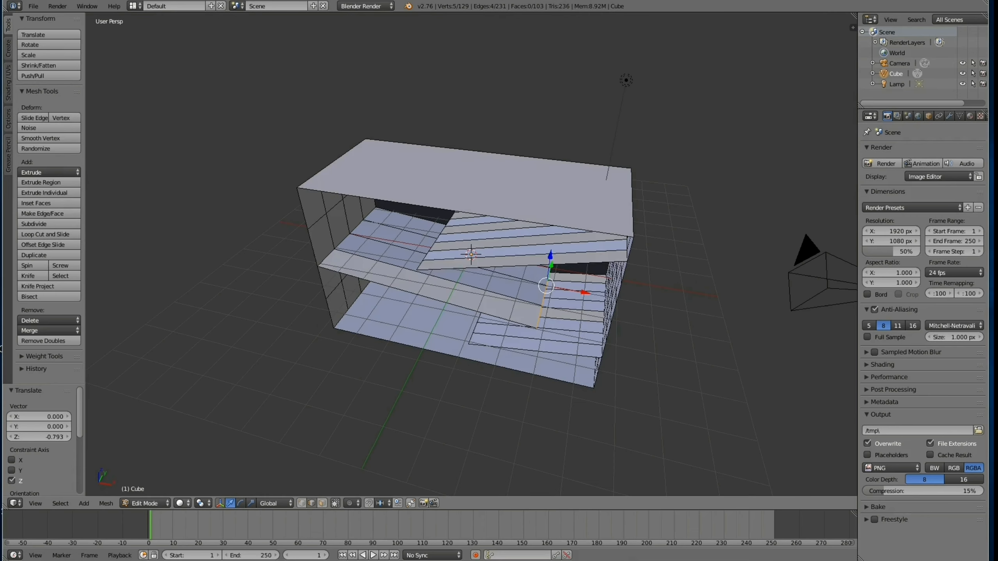
Extrude the front edge of the uppermost ramp straight up by about 0.26 in Z to form a lip
{"action": "right_click", "coordinate": [515, 266]}
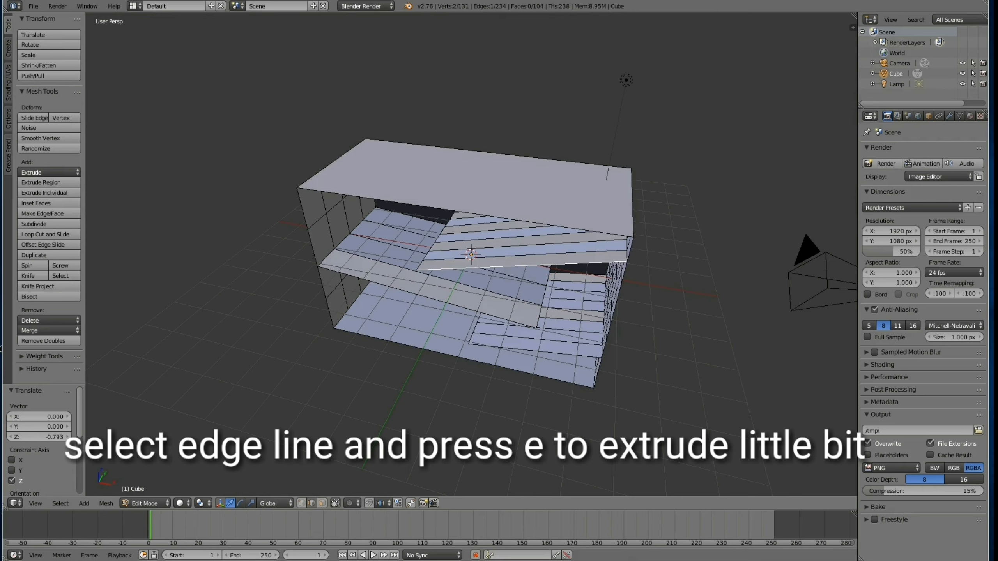
{"action": "key", "text": "e"}
{"action": "key", "text": "Escape"}
{"action": "key", "text": "e"}
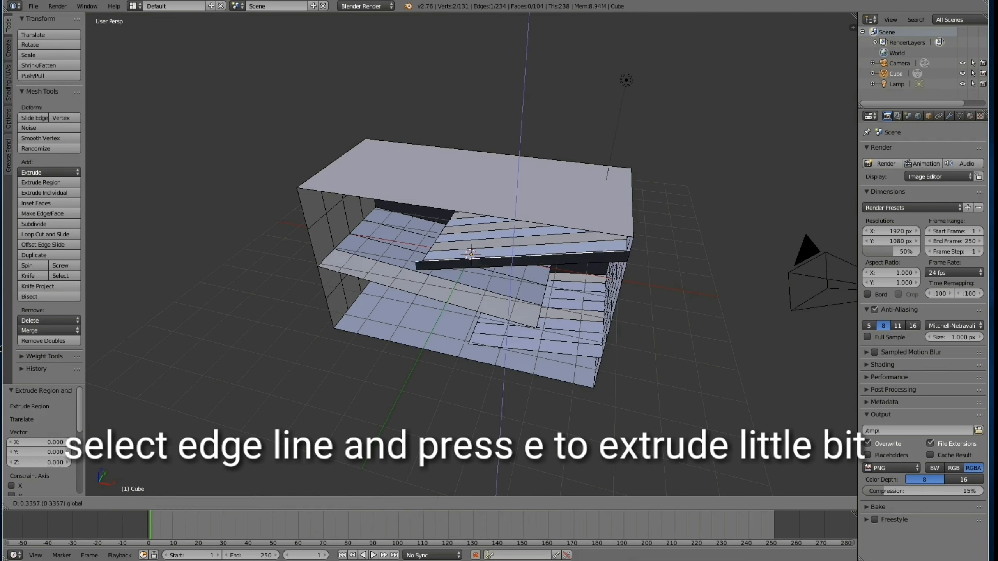
{"action": "key", "text": "Return"}
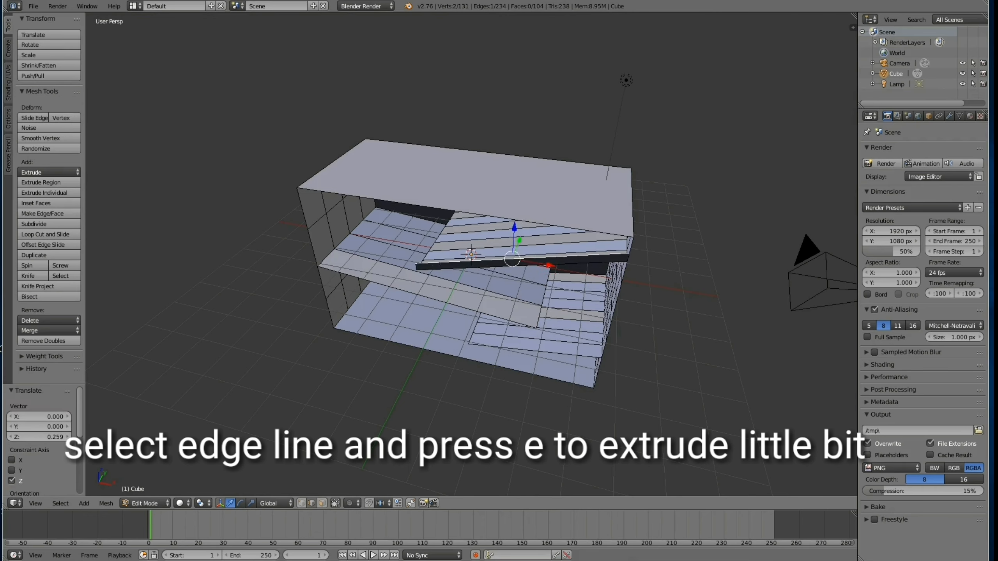
Extrude the front edge of the middle ramp straight up by about 0.69 in Z as a lip
{"action": "right_click", "coordinate": [427, 297]}
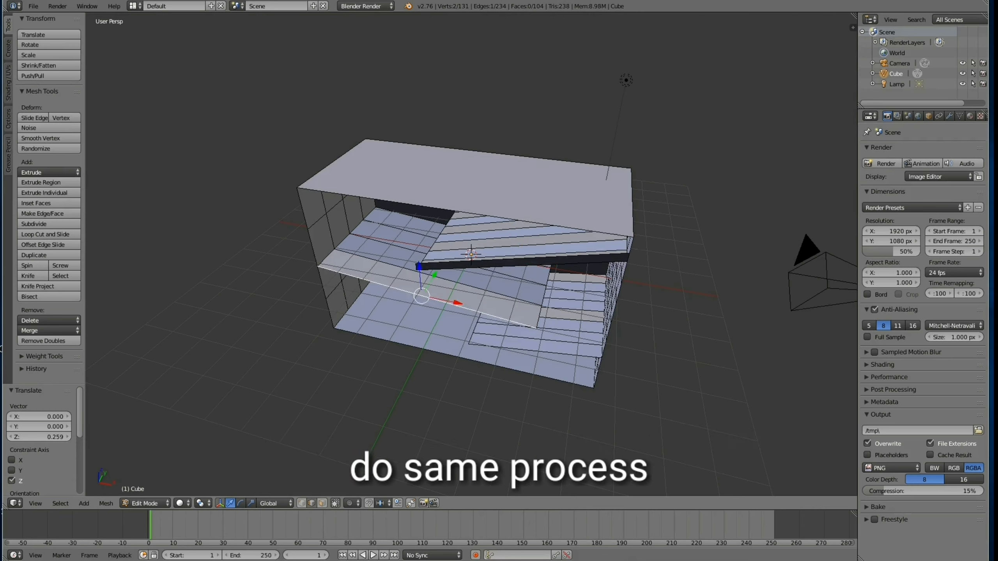
{"action": "key", "text": "e"}
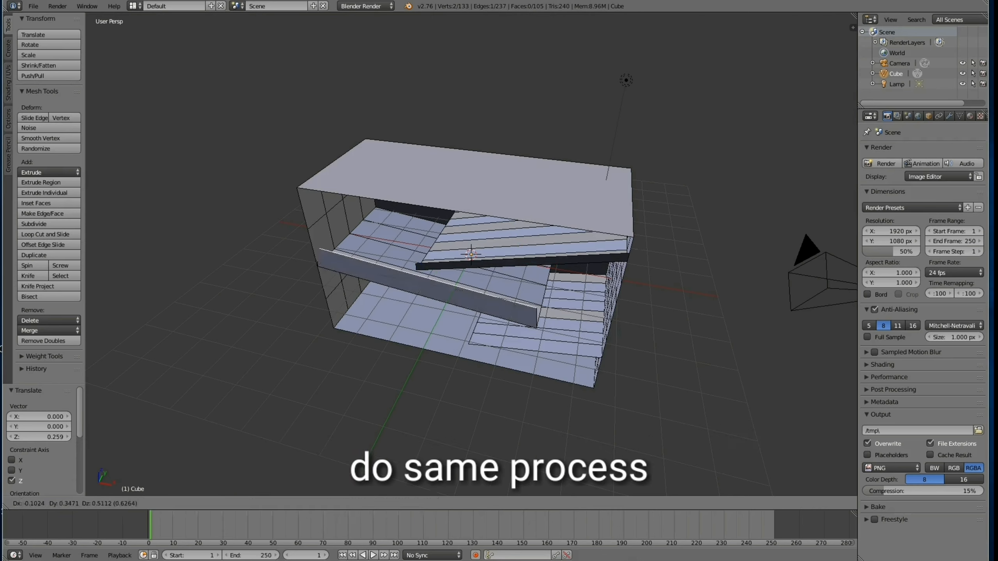
{"action": "key", "text": "z"}
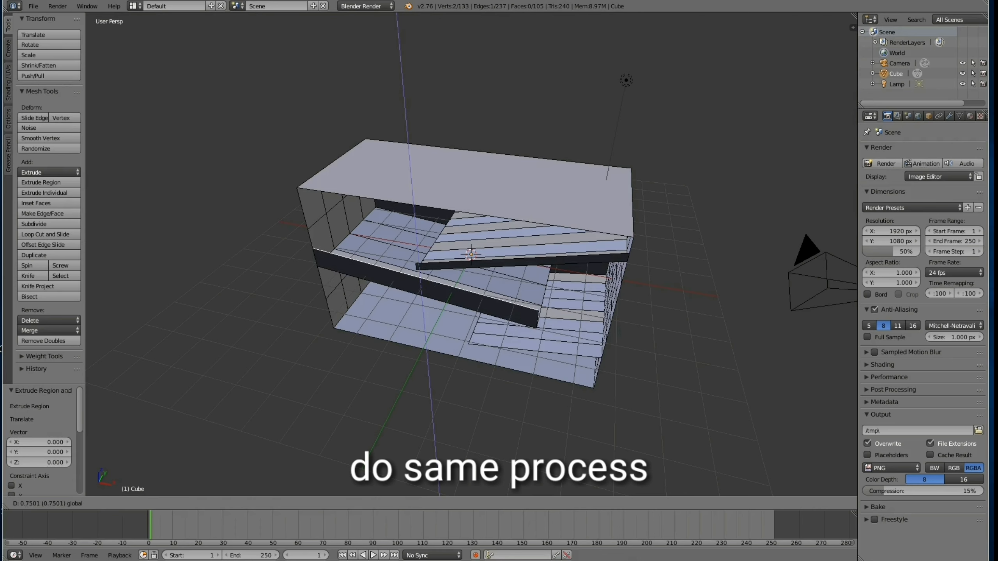
{"action": "key", "text": "Return"}
Extrude the front edge of the lowest ramp straight up by about 0.73 in Z as a lip
{"action": "right_click", "coordinate": [531, 350]}
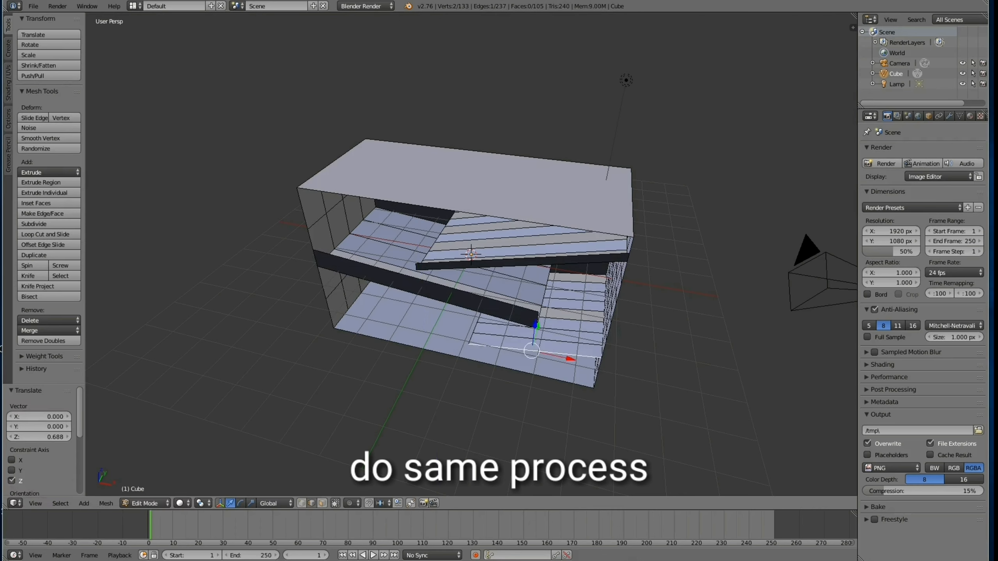
{"action": "key", "text": "e"}
{"action": "key", "text": "Return"}
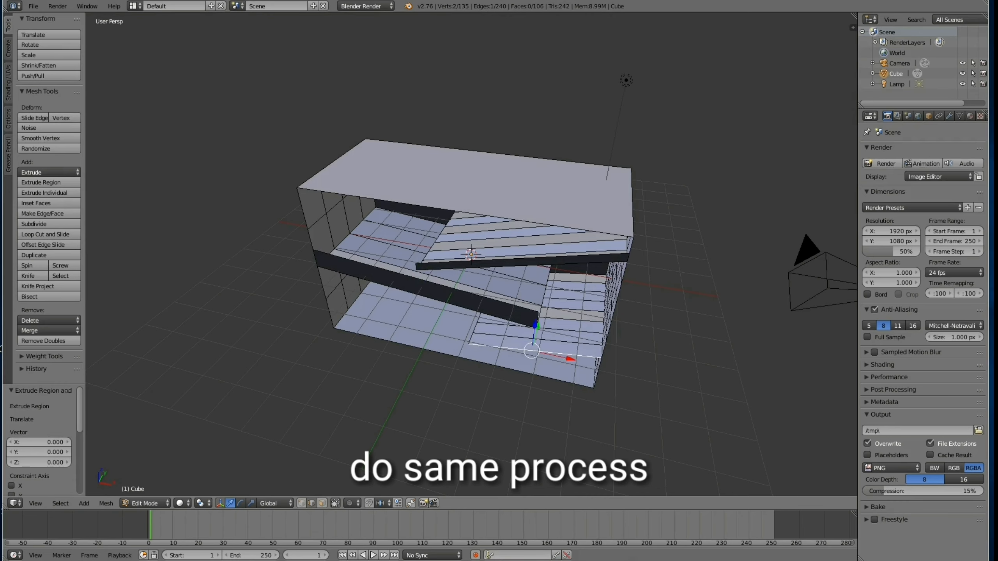
{"action": "middle_click_drag", "start_coordinate": [534, 334], "coordinate": [581, 291]}
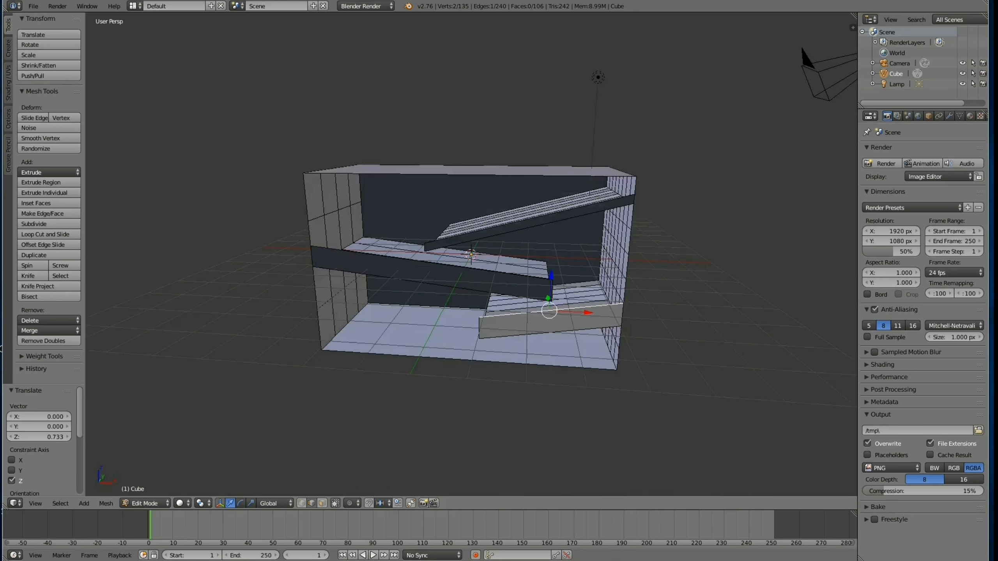
Return to Object Mode and scale the box along Y to about 0.422, making it shallower
{"action": "left_click", "coordinate": [145, 503]}
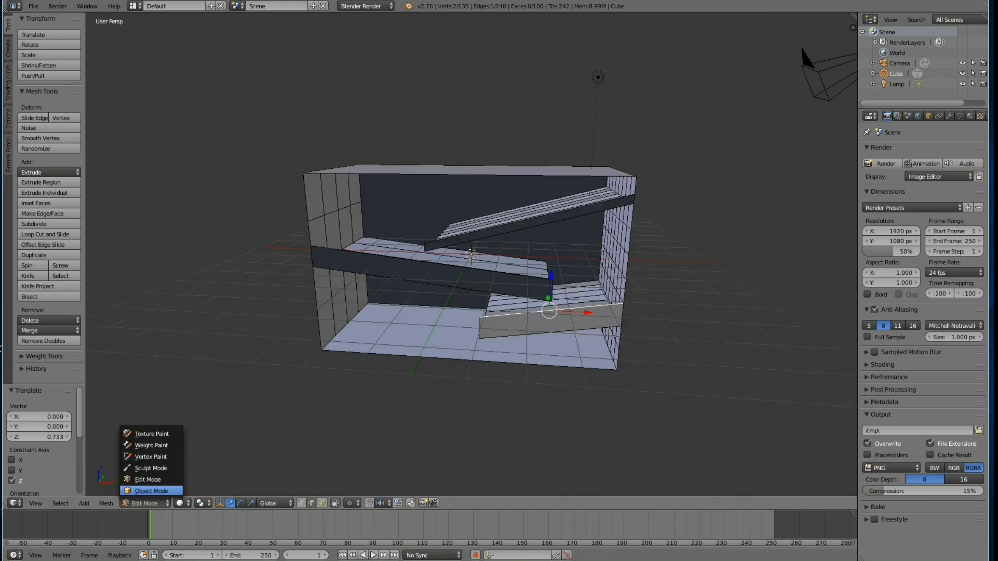
{"action": "left_click", "coordinate": [151, 490]}
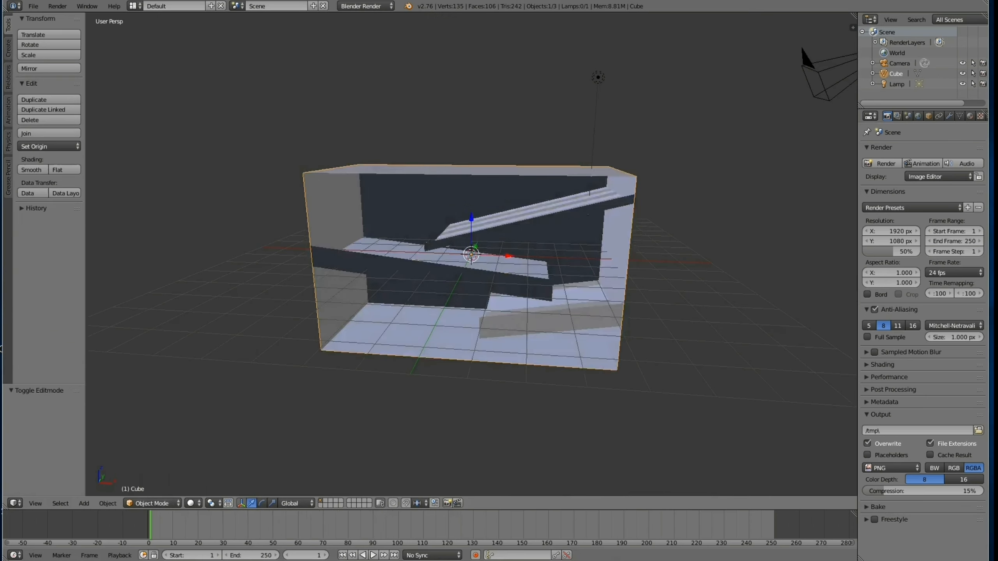
{"action": "middle_click_drag", "start_coordinate": [550, 275], "coordinate": [379, 251]}
{"action": "key", "text": "s"}
{"action": "key", "text": "y"}
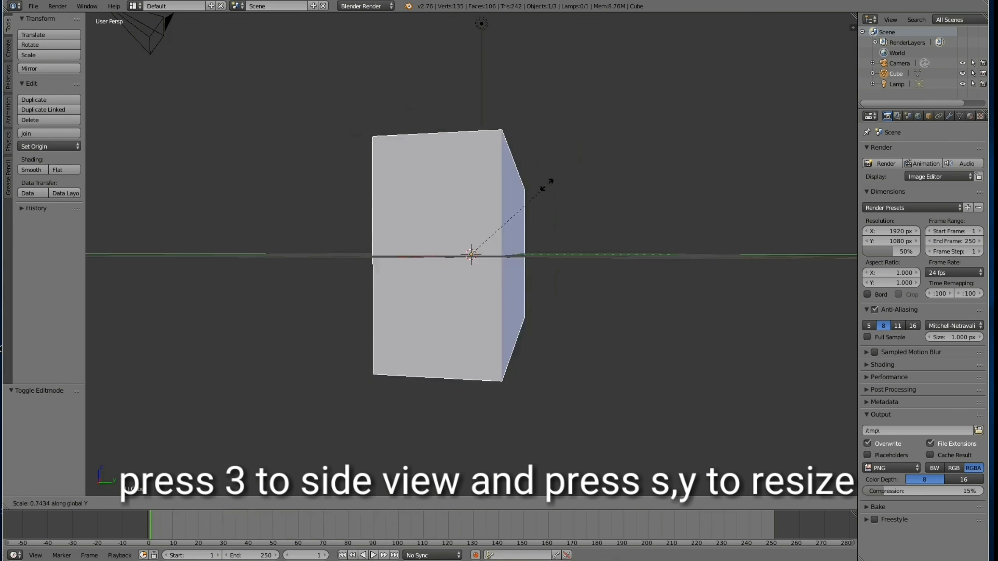
{"action": "left_click", "coordinate": [490, 197]}
{"action": "middle_click_drag", "start_coordinate": [490, 197], "coordinate": [510, 280]}
Add a Solidify modifier with thickness -0.0350 to the box and apply it
{"action": "left_click", "coordinate": [949, 115]}
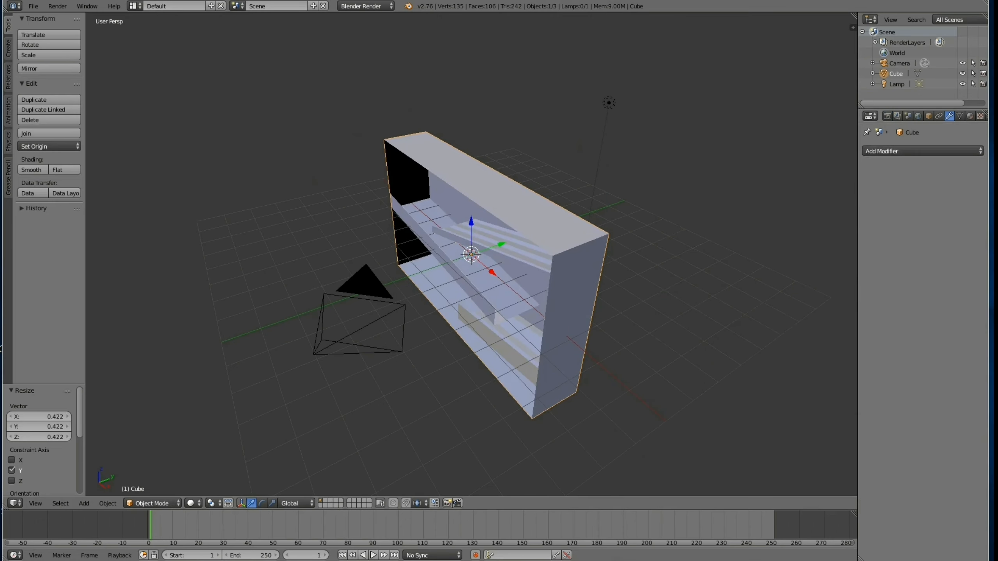
{"action": "left_click", "coordinate": [922, 151]}
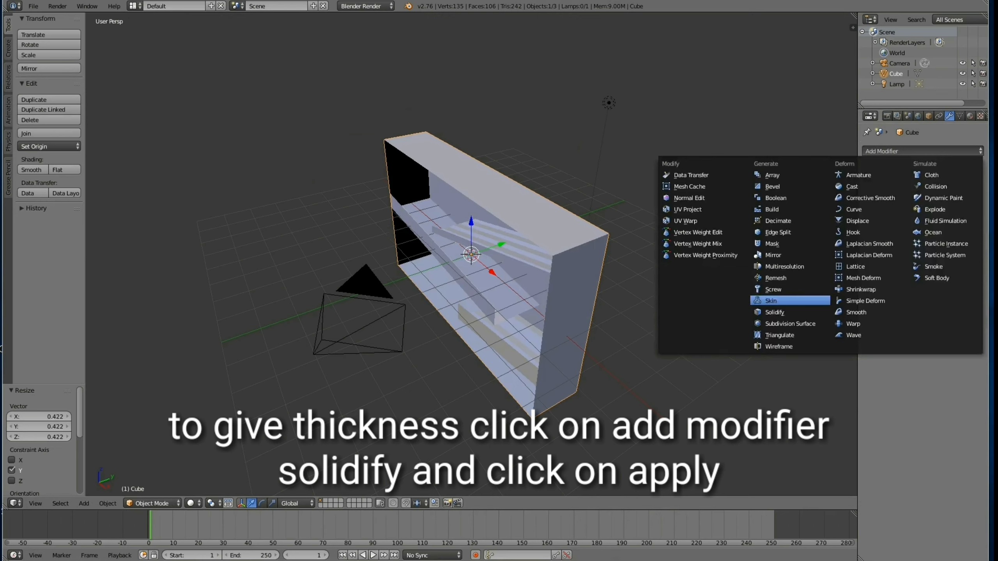
{"action": "left_click", "coordinate": [780, 312]}
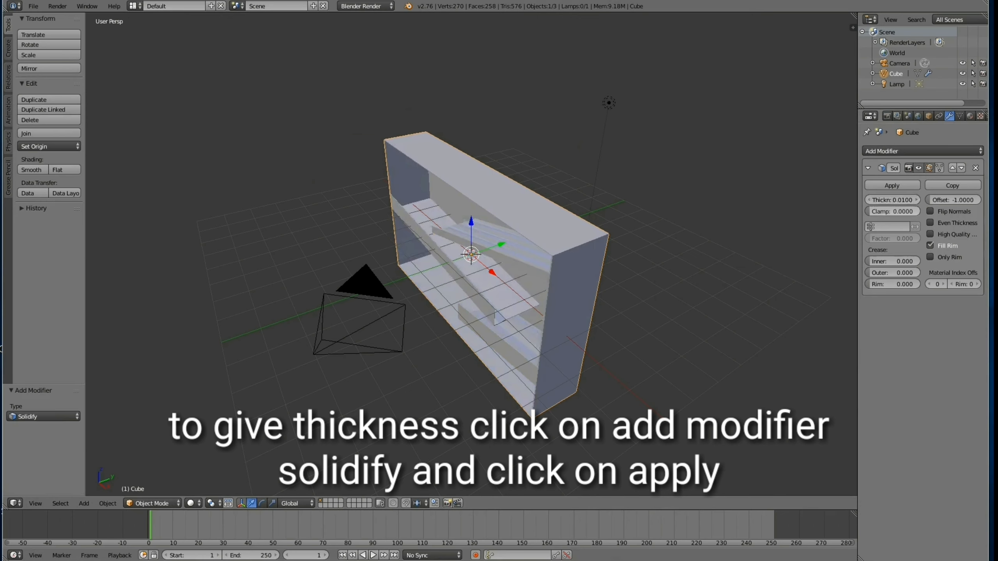
{"action": "mouse_move", "coordinate": [892, 200]}
{"action": "left_mouse_down"}
{"action": "mouse_move", "coordinate": [974, 200]}
{"action": "mouse_move", "coordinate": [911, 200]}
{"action": "left_mouse_up"}
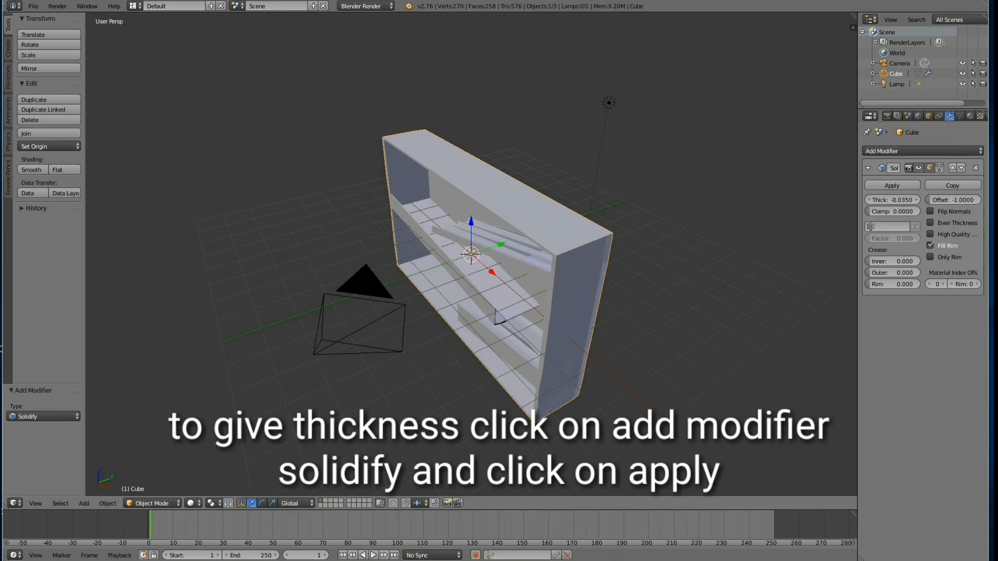
{"action": "mouse_move", "coordinate": [471, 252]}
{"action": "middle_mouse_down"}
{"action": "mouse_move", "coordinate": [473, 287]}
{"action": "mouse_move", "coordinate": [487, 240]}
{"action": "middle_mouse_up"}
{"action": "left_click", "coordinate": [892, 186]}
{"action": "scroll", "coordinate": [471, 254], "scroll_direction": "up", "scroll_amount": 1}
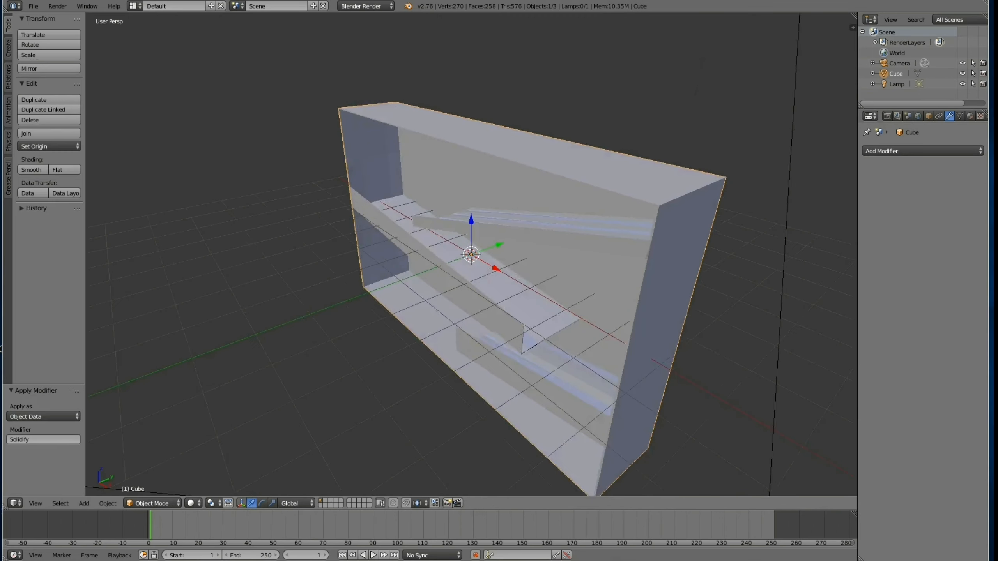
In Edit Mode, extrude the front edge of the box floor straight up by about 0.51 in Z
{"action": "mouse_move", "coordinate": [471, 287]}
{"action": "middle_mouse_down"}
{"action": "mouse_move", "coordinate": [484, 251]}
{"action": "mouse_move", "coordinate": [463, 256]}
{"action": "mouse_move", "coordinate": [469, 294]}
{"action": "middle_mouse_up"}
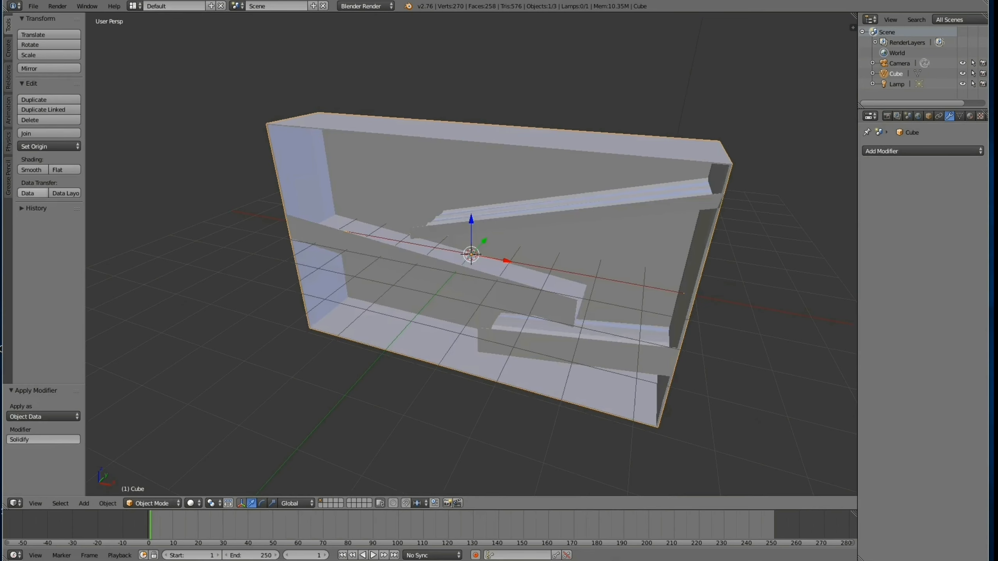
{"action": "left_click", "coordinate": [152, 503]}
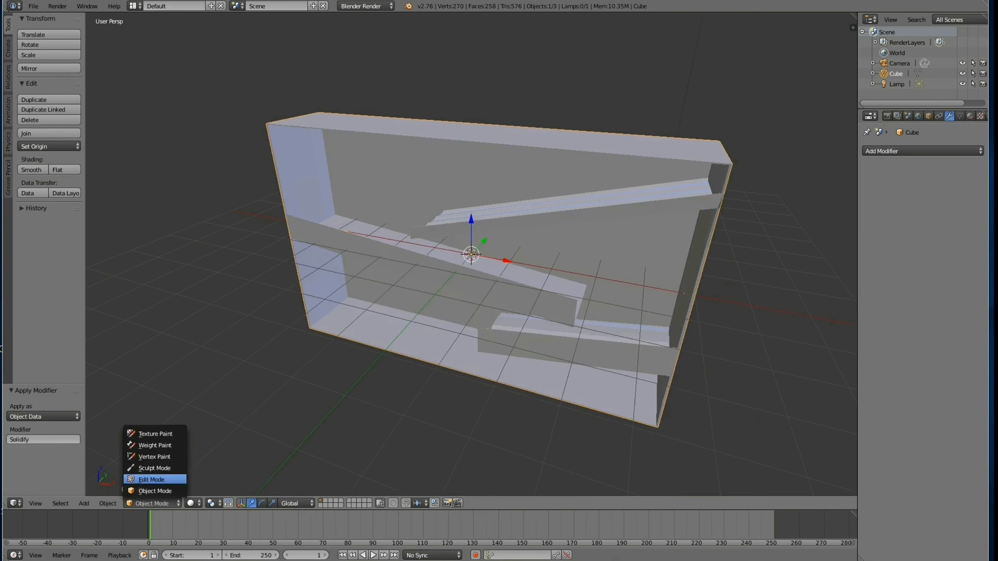
{"action": "left_click", "coordinate": [152, 479]}
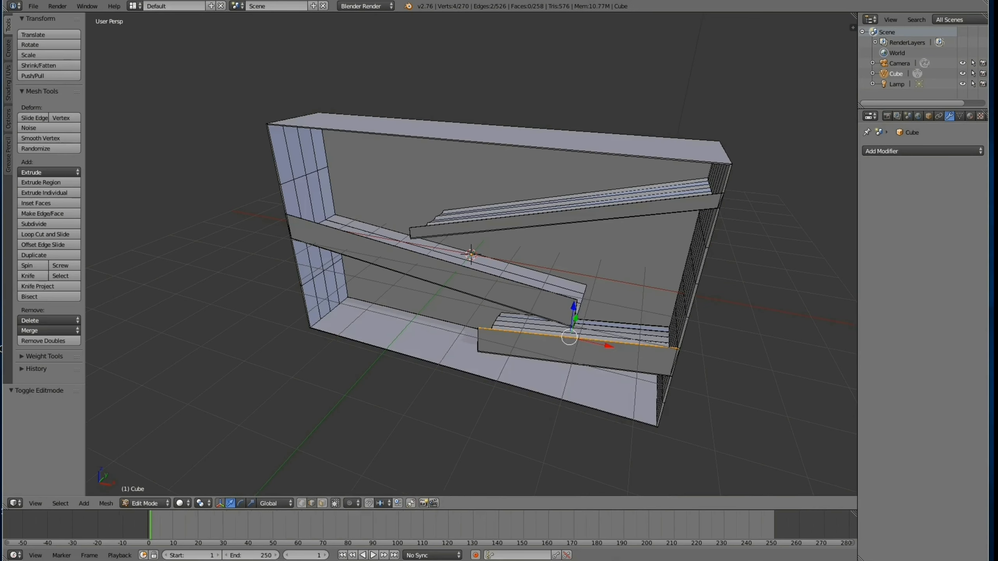
{"action": "right_click", "coordinate": [458, 371]}
{"action": "key", "text": "e"}
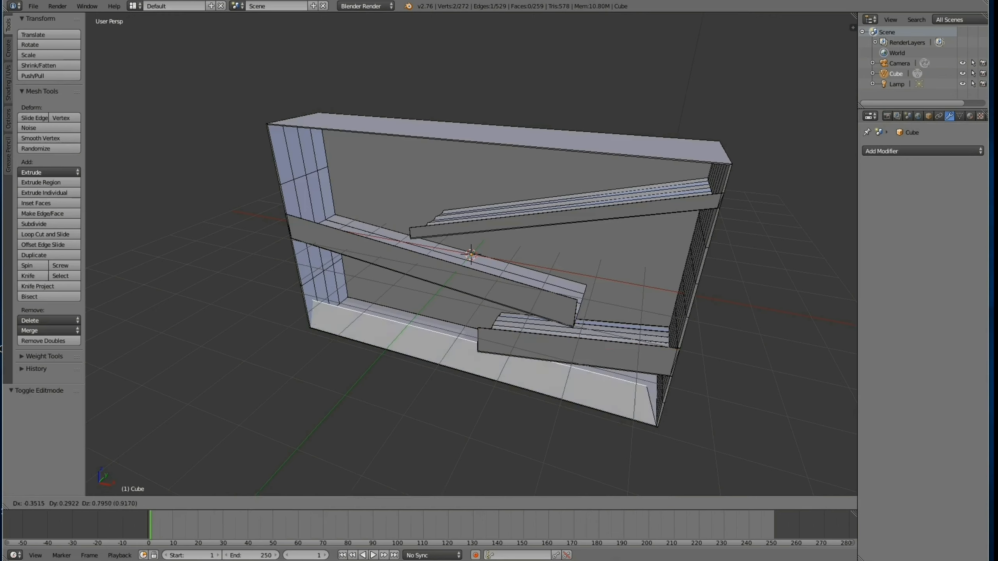
{"action": "key", "text": "Escape"}
{"action": "key", "text": "g"}
{"action": "key", "text": "z"}
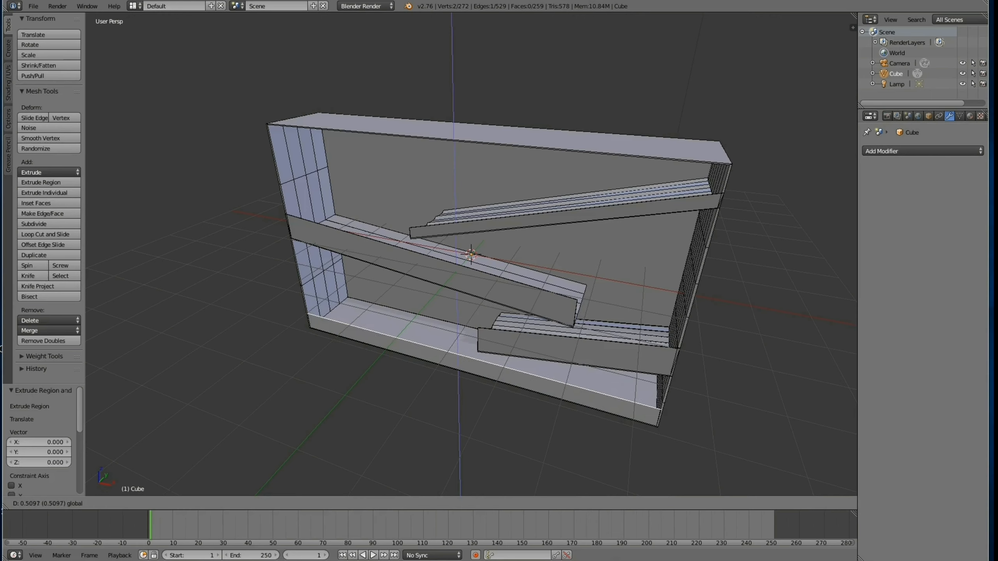
{"action": "key", "text": "Return"}
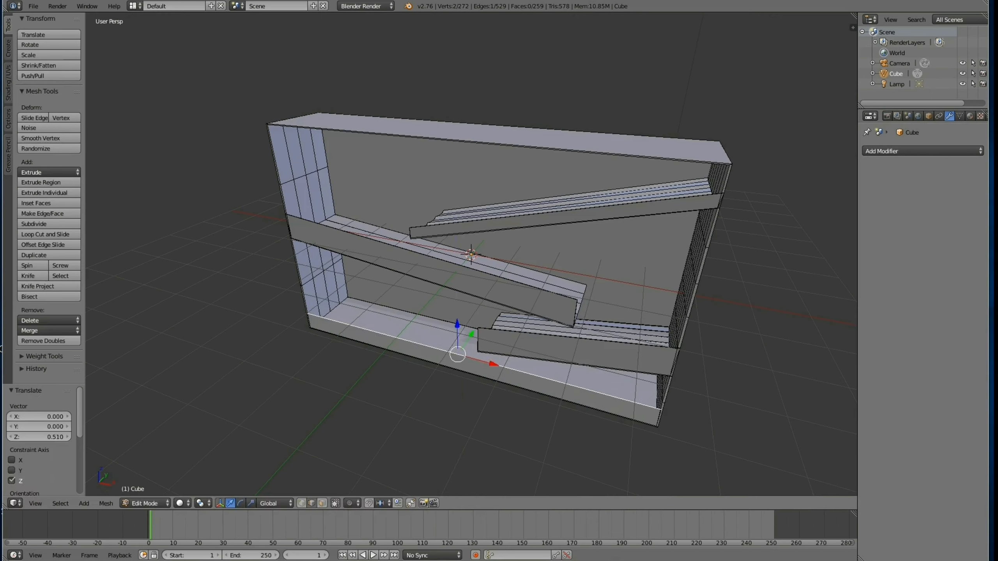
Raise the top edge of the floor's front lip by about 0.22 more in Z and return to Object Mode
{"action": "left_click_drag", "start_coordinate": [457, 324], "coordinate": [457, 317]}
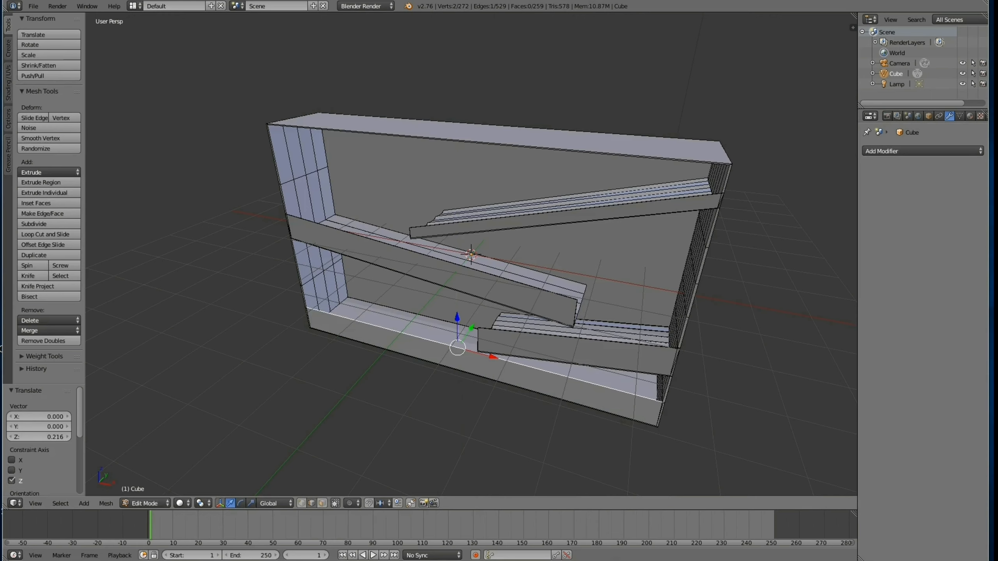
{"action": "left_click", "coordinate": [144, 503]}
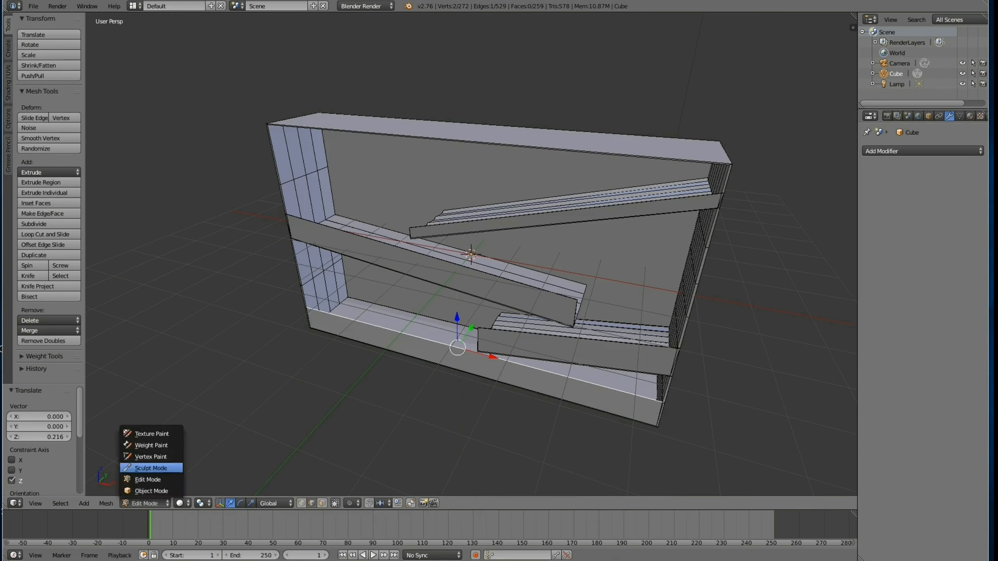
{"action": "left_click", "coordinate": [151, 491]}
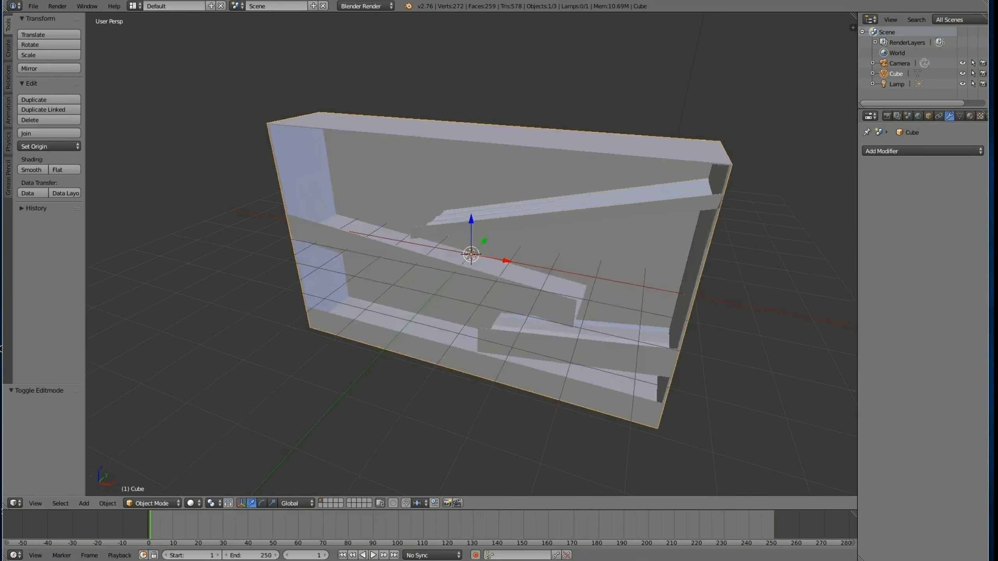
Select the lamp and change its type to Hemi
{"action": "middle_click_drag", "start_coordinate": [491, 275], "coordinate": [517, 270]}
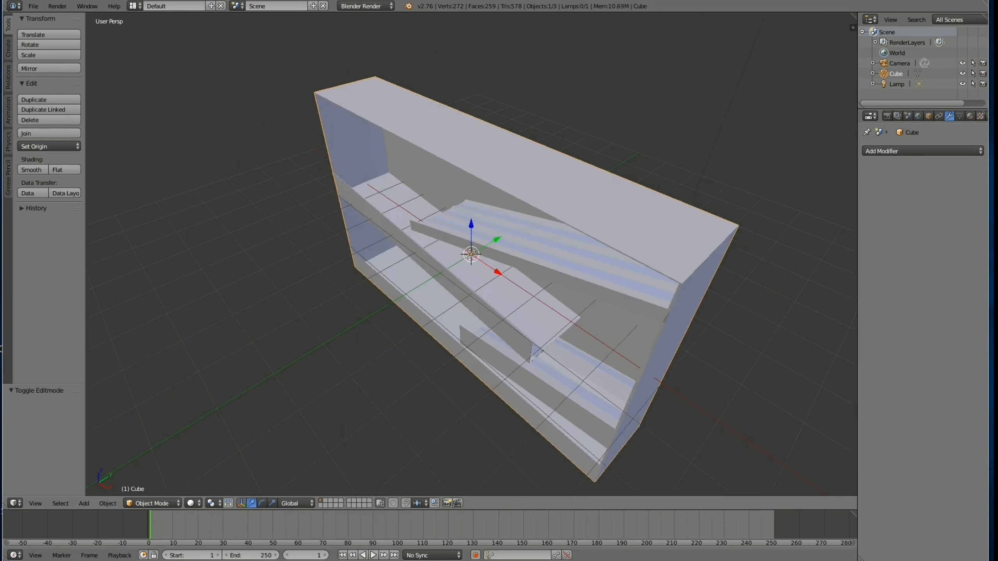
{"action": "left_click", "coordinate": [897, 84]}
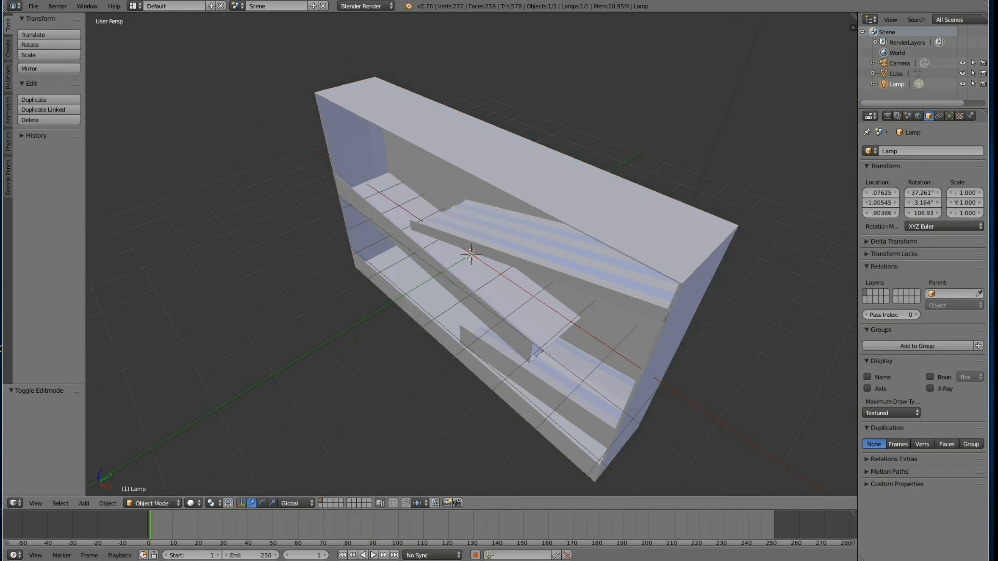
{"action": "scroll", "coordinate": [471, 254], "scroll_direction": "down", "scroll_amount": 3}
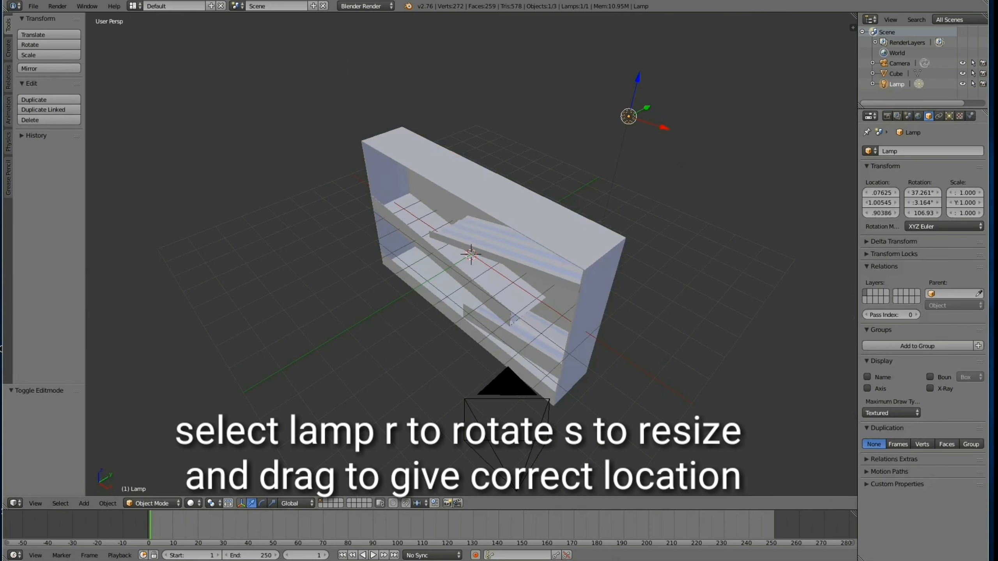
{"action": "left_click", "coordinate": [949, 116]}
{"action": "left_click", "coordinate": [946, 266]}
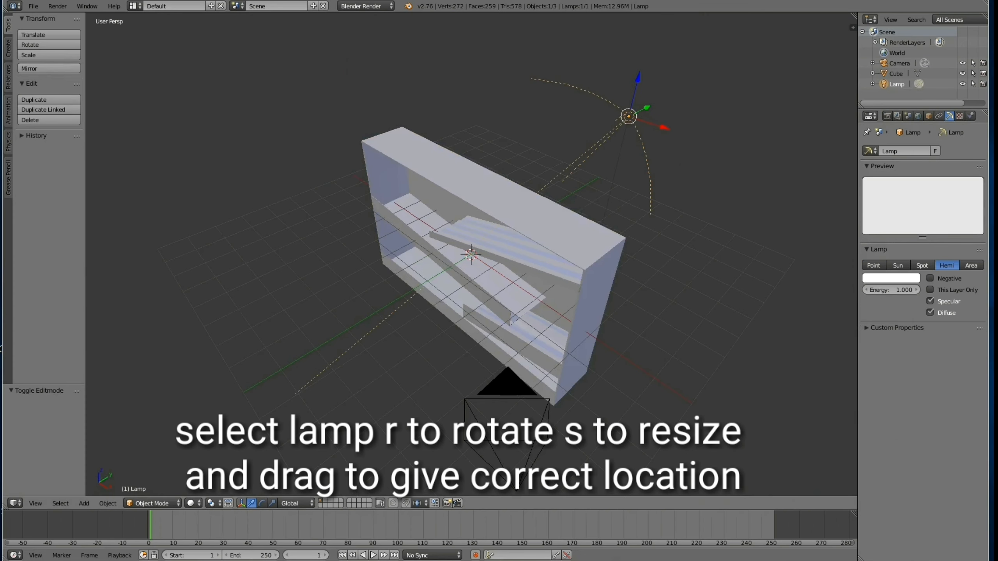
In top view, move the lamp about -2.91 in Y and rotate it about 46.5° towards the box
{"action": "key", "text": "KP_7"}
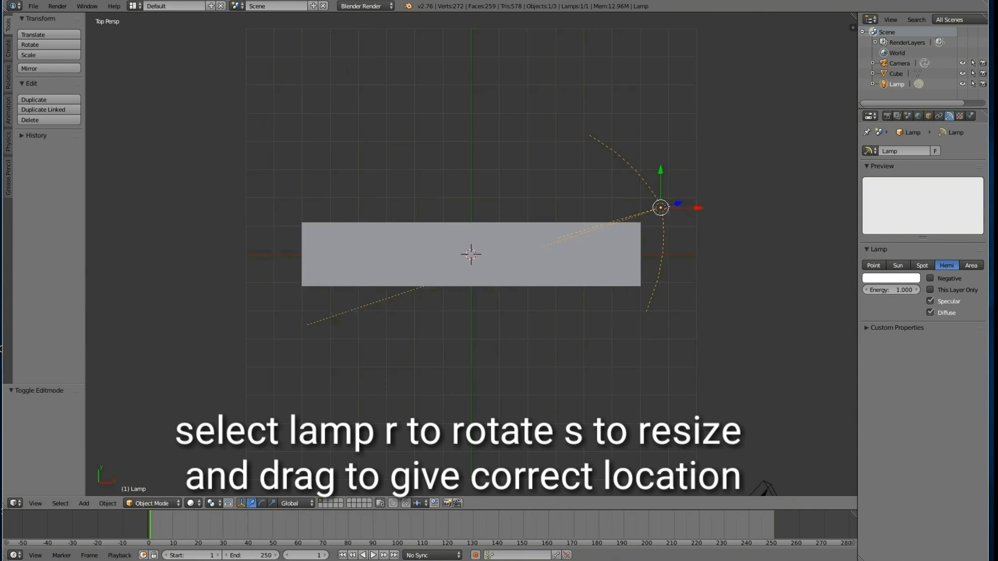
{"action": "left_click_drag", "start_coordinate": [661, 171], "coordinate": [660, 306]}
{"action": "key", "text": "r"}
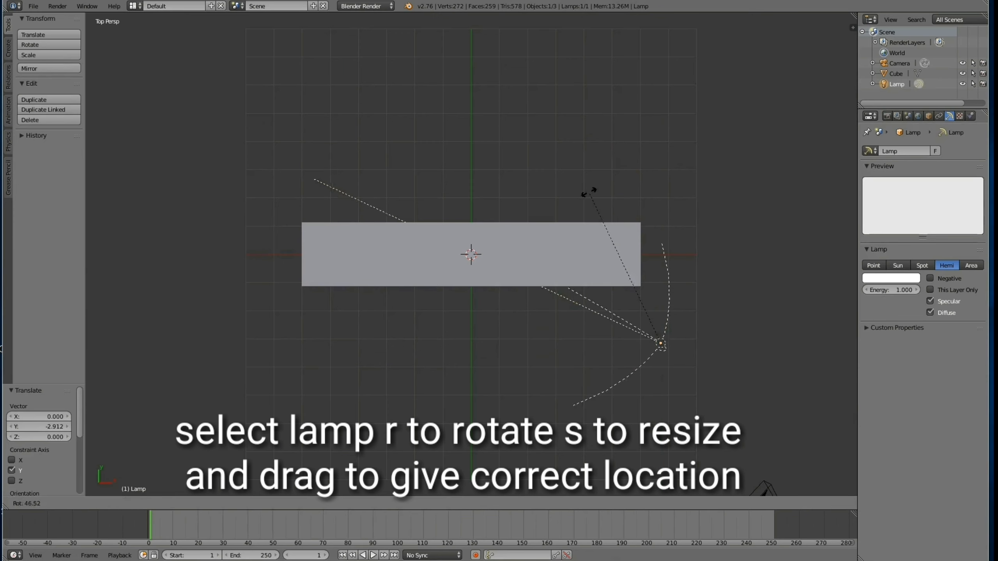
{"action": "left_click", "coordinate": [590, 192]}
{"action": "middle_click_drag", "start_coordinate": [590, 192], "coordinate": [522, 122]}
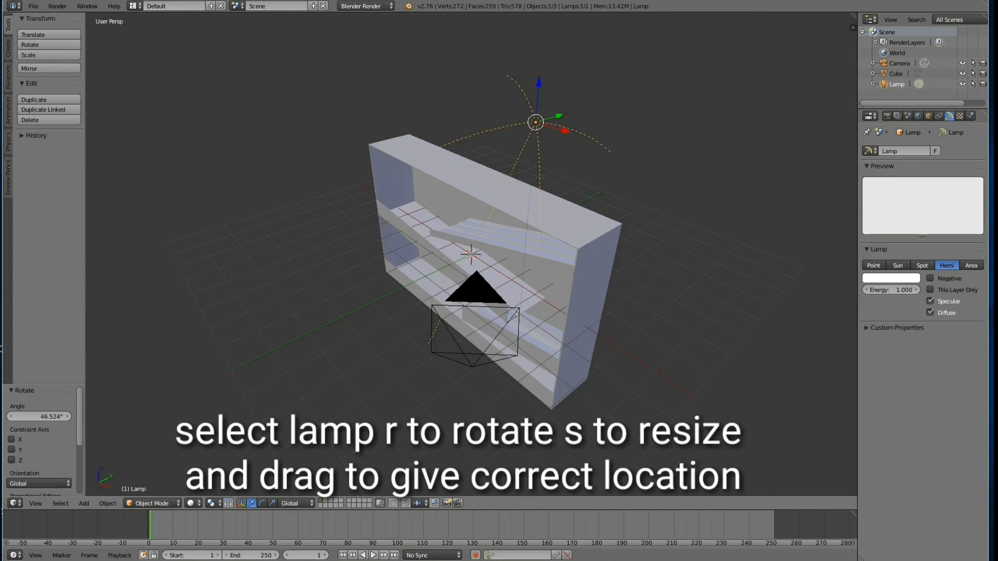
Shift the lamp about 1.36 in X and scale it up to about 2.68 times
{"action": "left_click_drag", "start_coordinate": [559, 116], "coordinate": [544, 120]}
{"action": "left_click_drag", "start_coordinate": [550, 135], "coordinate": [611, 152]}
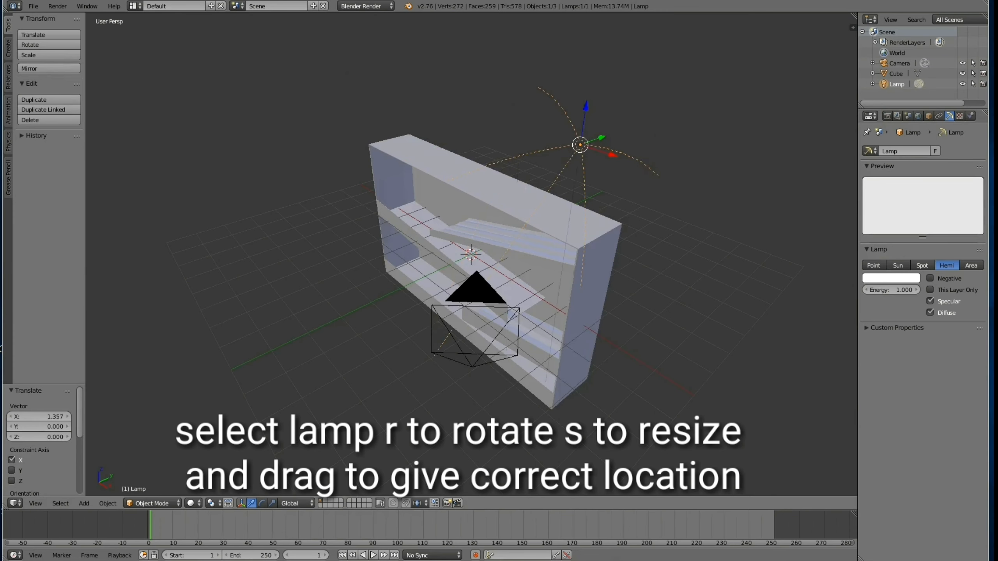
{"action": "key", "text": "s"}
{"action": "left_click", "coordinate": [731, 136]}
{"action": "middle_click_drag", "start_coordinate": [731, 136], "coordinate": [738, 156]}
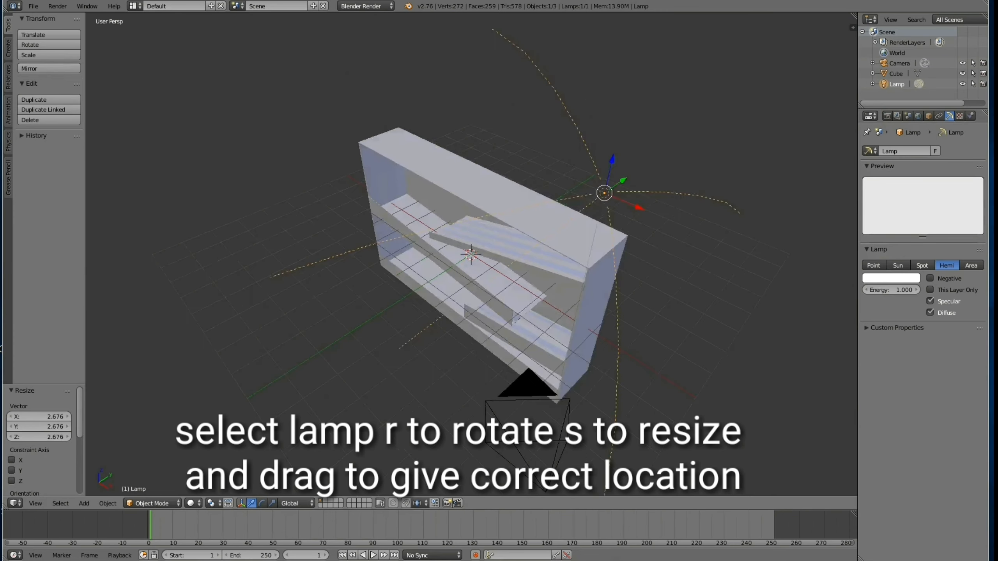
Move the lamp about -2.97 in Y and rotate it about 25.9° towards the front of the box
{"action": "middle_click_drag", "start_coordinate": [589, 157], "coordinate": [703, 135]}
{"action": "left_click_drag", "start_coordinate": [591, 77], "coordinate": [682, 75]}
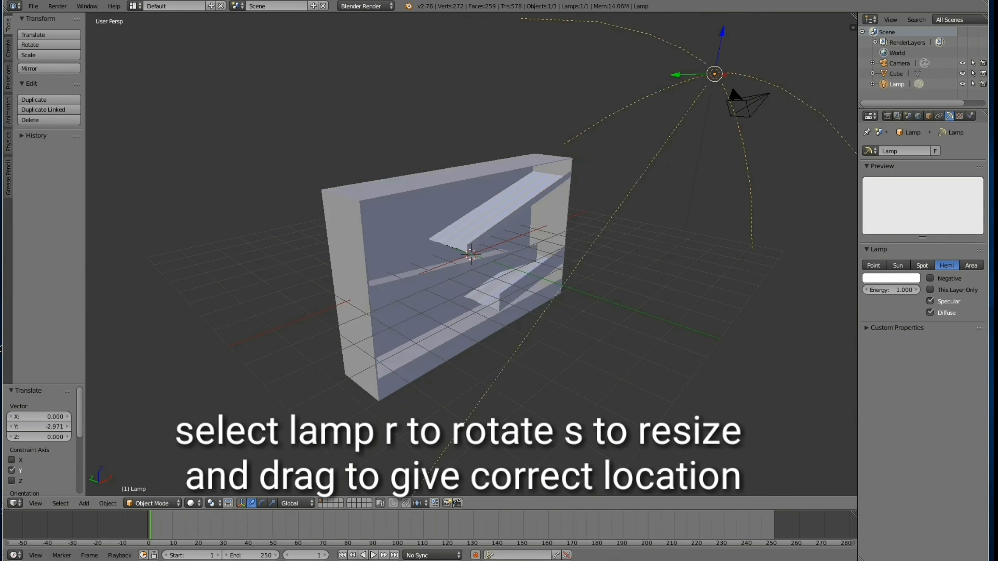
{"action": "key", "text": "r"}
{"action": "left_click", "coordinate": [643, 97]}
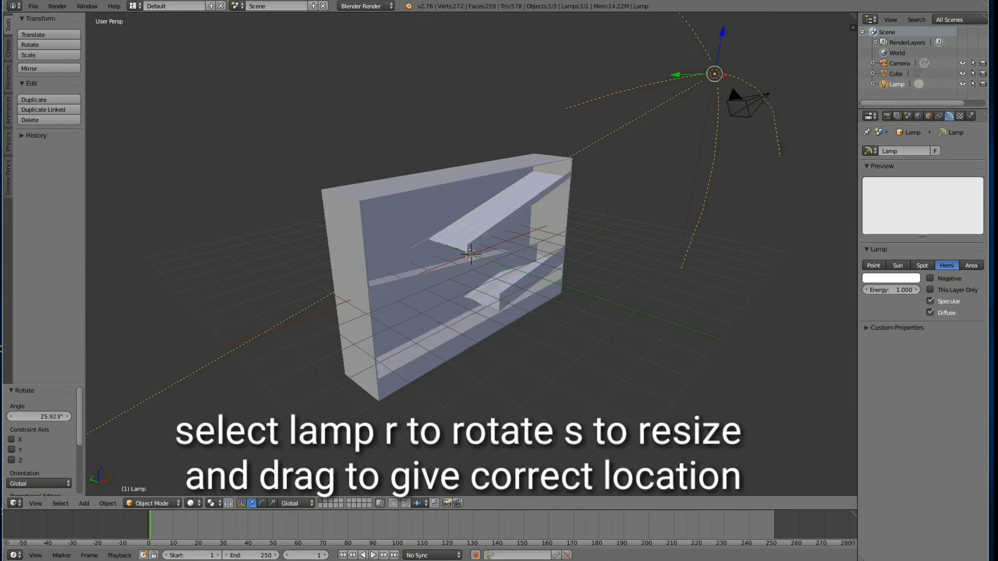
Select the box and show its material settings
{"action": "middle_click_drag", "start_coordinate": [644, 98], "coordinate": [631, 129]}
{"action": "scroll", "coordinate": [471, 254], "scroll_direction": "down", "scroll_amount": 1}
{"action": "scroll", "coordinate": [471, 254], "scroll_direction": "down", "scroll_amount": 1}
{"action": "middle_click_drag", "start_coordinate": [471, 254], "coordinate": [510, 252]}
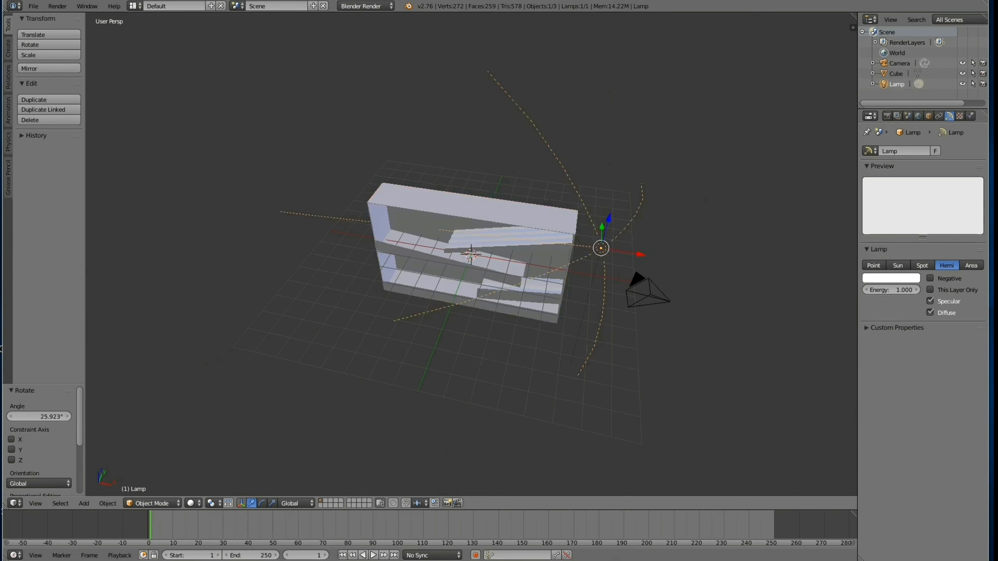
{"action": "right_click", "coordinate": [471, 254]}
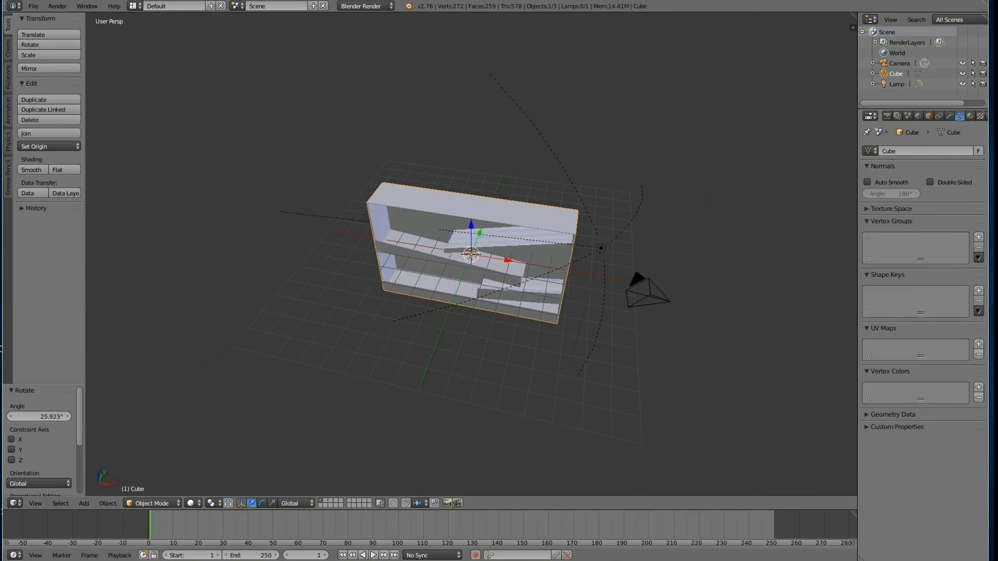
{"action": "left_click", "coordinate": [970, 115]}
Try orange-red, blue and magenta as the diffuse colour of the box's material
{"action": "left_click", "coordinate": [888, 313]}
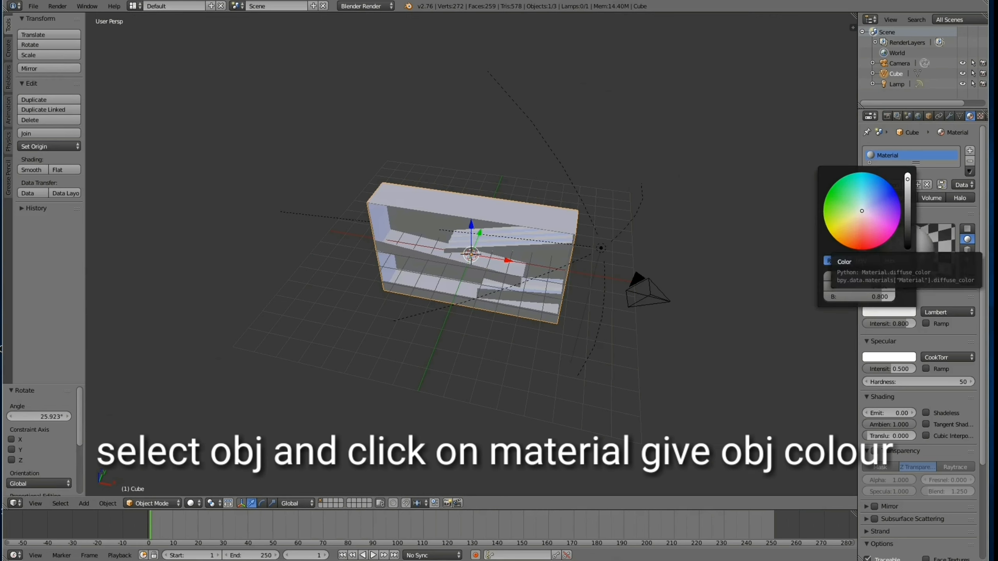
{"action": "left_click", "coordinate": [857, 242]}
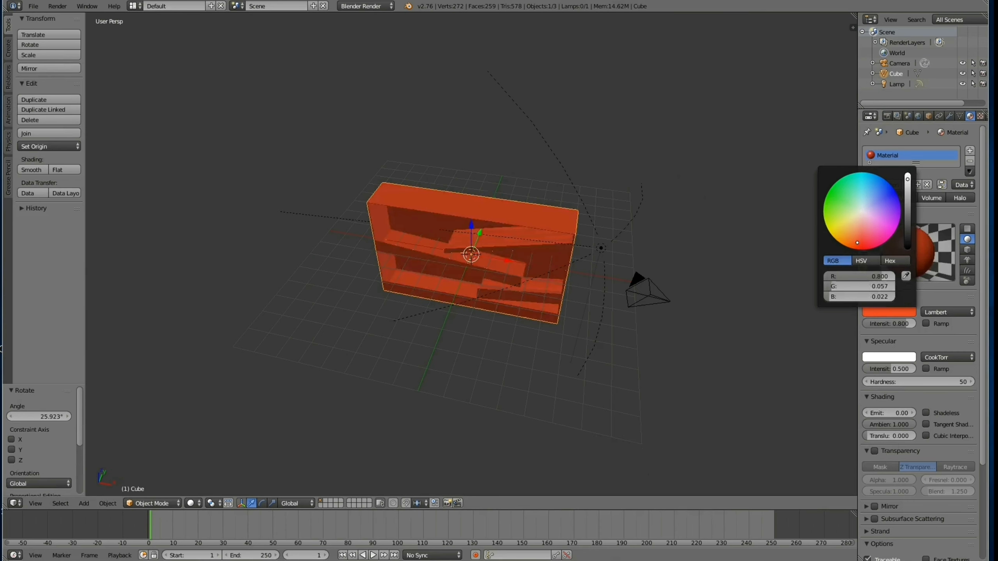
{"action": "left_click", "coordinate": [836, 196]}
{"action": "left_click", "coordinate": [884, 189]}
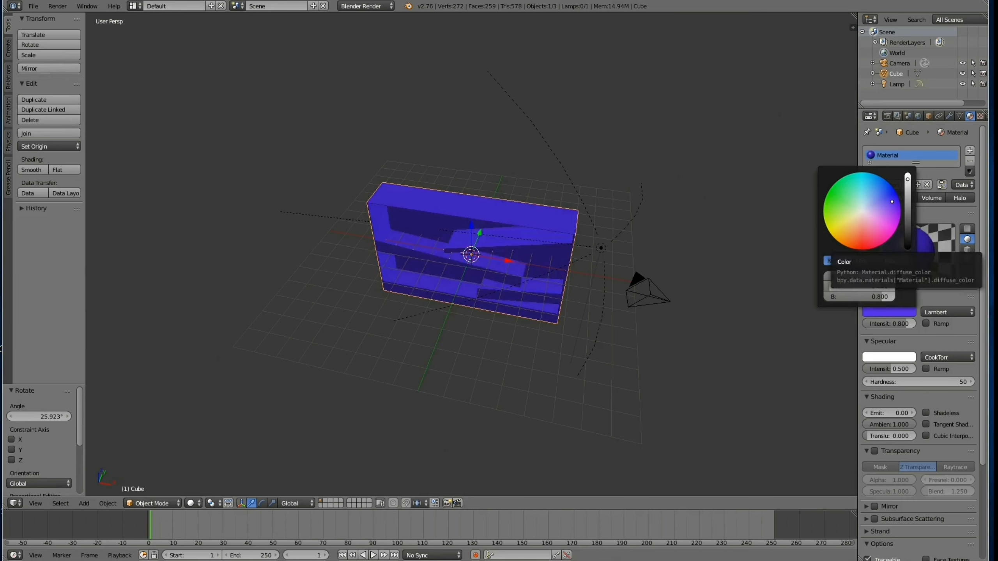
{"action": "left_click", "coordinate": [836, 232]}
{"action": "left_click", "coordinate": [892, 229]}
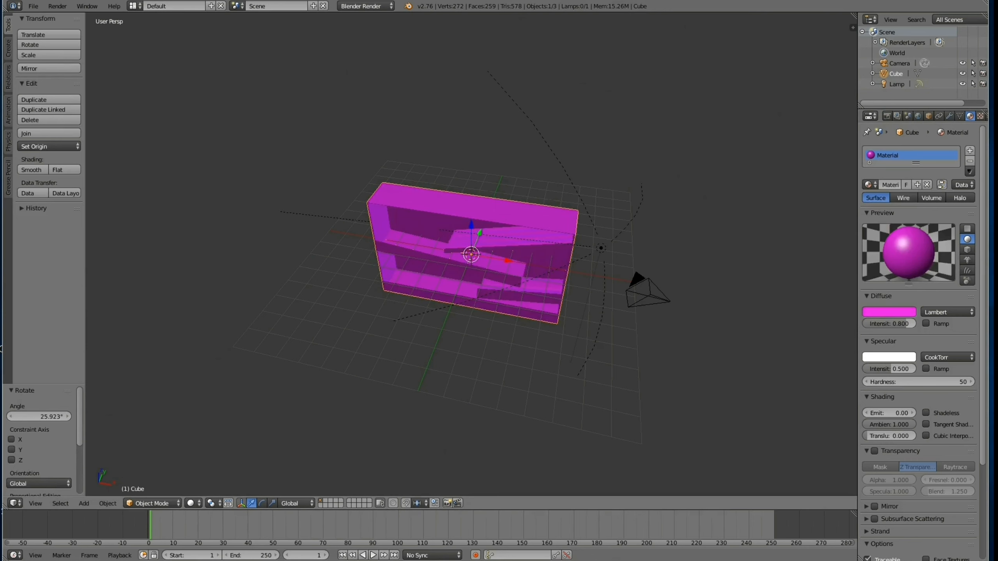
Set the diffuse colour of the box's material to a golden yellow
{"action": "middle_click_drag", "start_coordinate": [479, 291], "coordinate": [451, 275]}
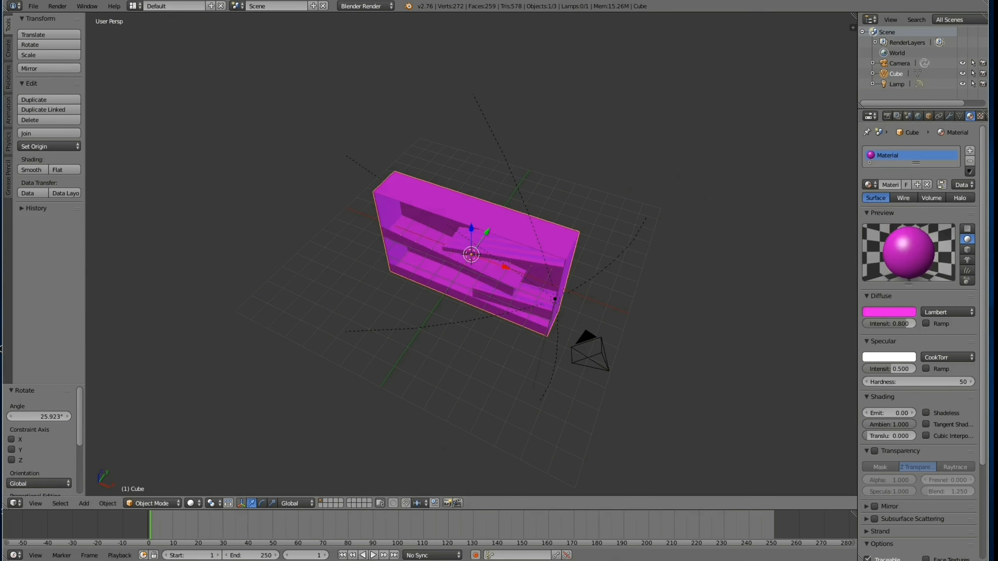
{"action": "left_click", "coordinate": [888, 312]}
{"action": "left_click", "coordinate": [858, 245]}
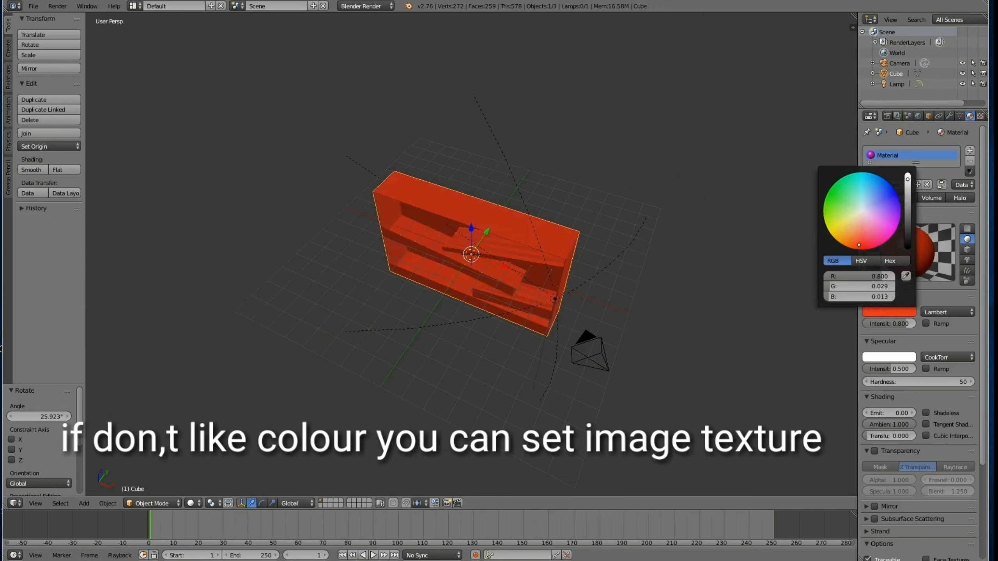
{"action": "left_click_drag", "start_coordinate": [858, 245], "coordinate": [831, 222]}
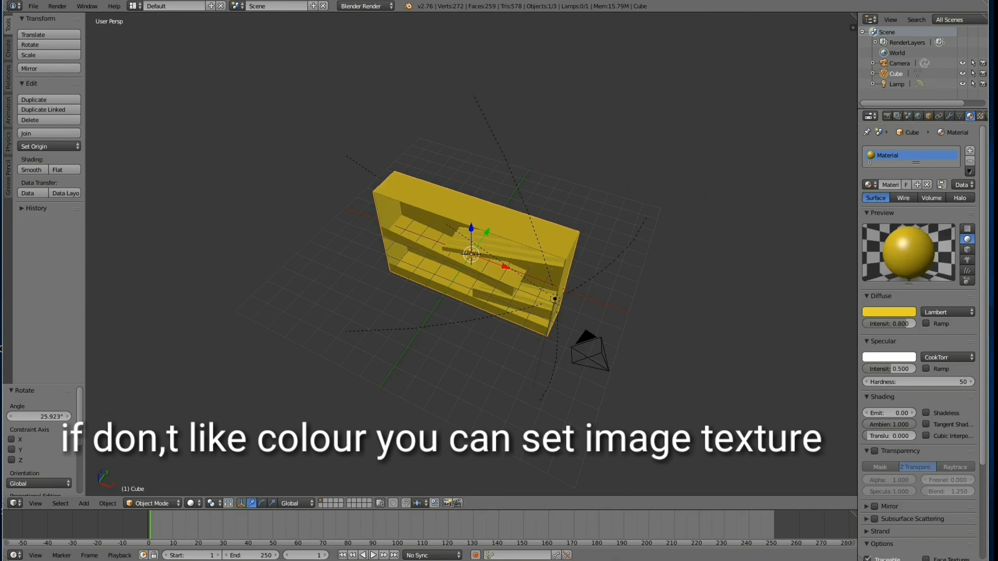
Switch the render engine to Cycles Render and use an Image Texture for the box material's Diffuse BSDF colour
{"action": "left_click", "coordinate": [365, 6]}
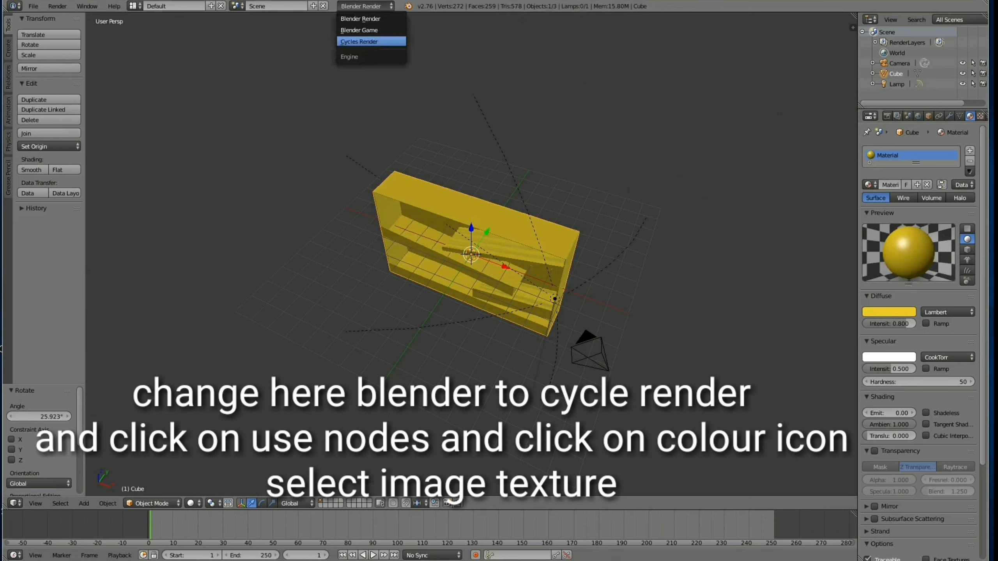
{"action": "left_click", "coordinate": [370, 41]}
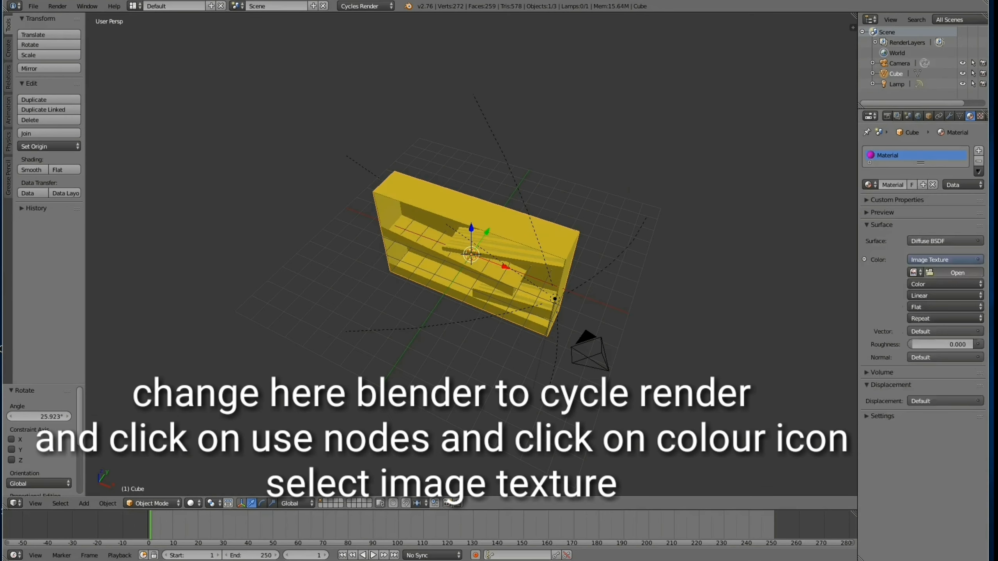
Load wood.jpeg from the logo folder as the image texture and set its vector to Generated texture coordinates
{"action": "left_click", "coordinate": [957, 273]}
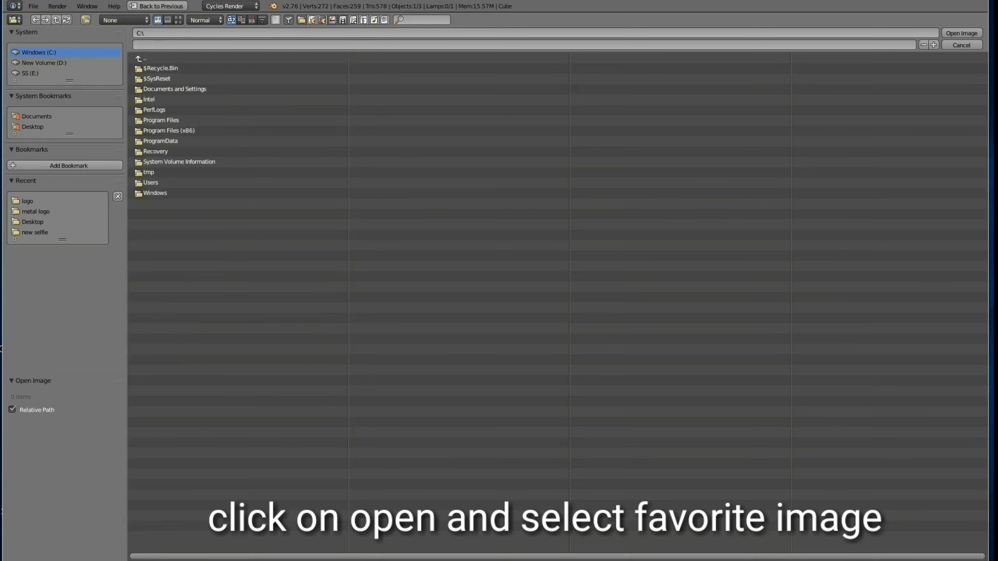
{"action": "left_click", "coordinate": [28, 201]}
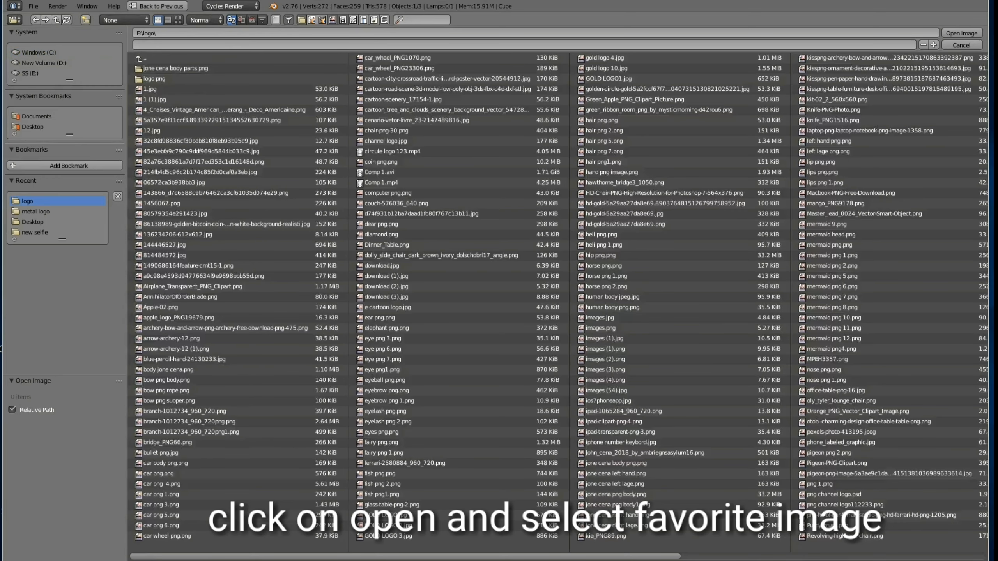
{"action": "left_click", "coordinate": [178, 19]}
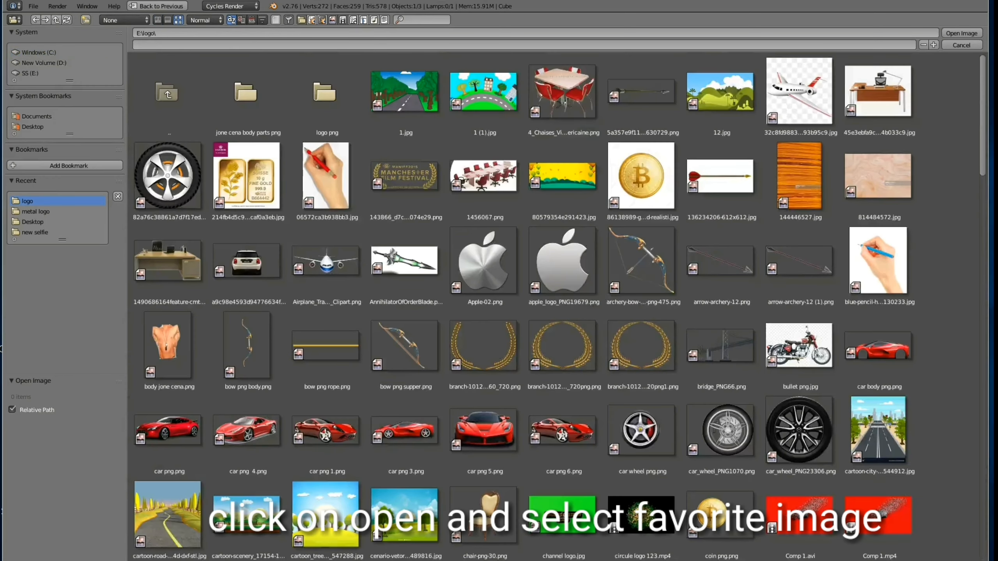
{"action": "scroll", "coordinate": [799, 98], "scroll_direction": "down", "scroll_amount": 15}
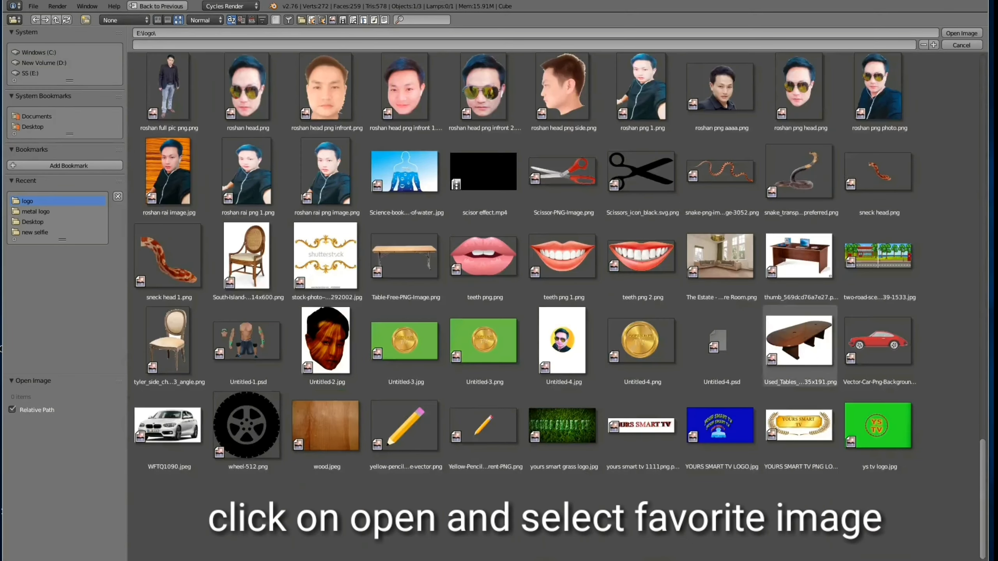
{"action": "left_click", "coordinate": [325, 425]}
{"action": "left_click", "coordinate": [961, 33]}
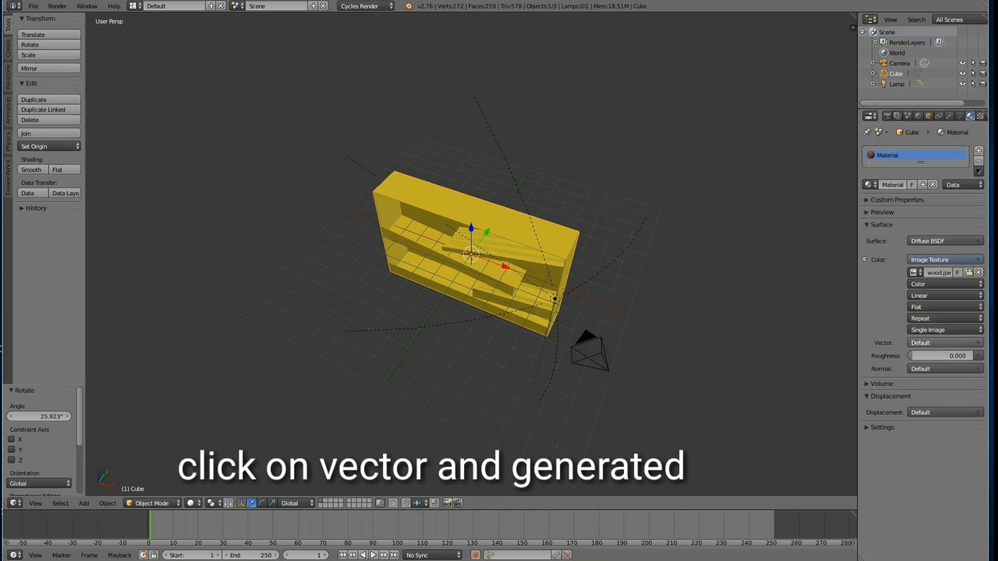
{"action": "left_click", "coordinate": [945, 343]}
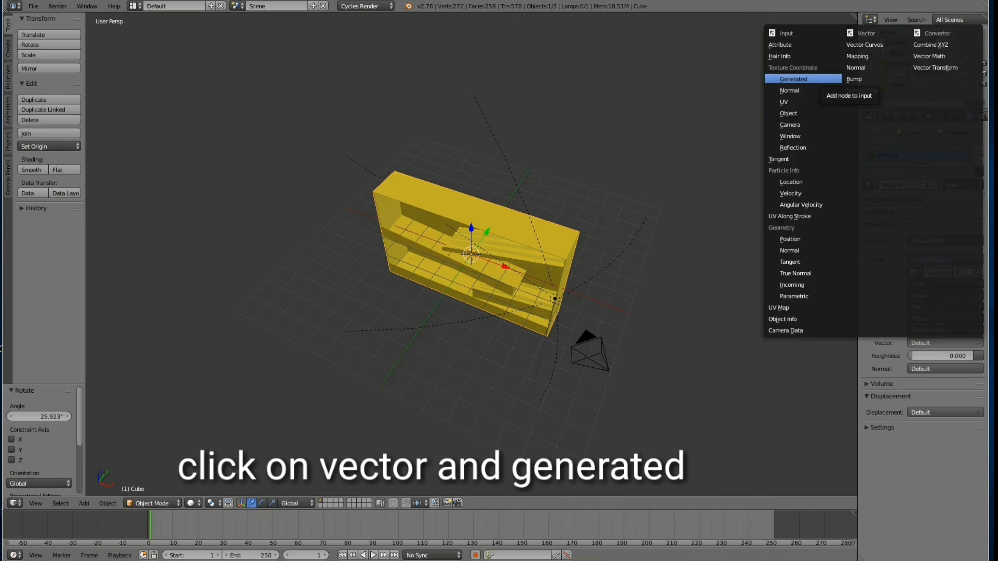
{"action": "left_click", "coordinate": [794, 79]}
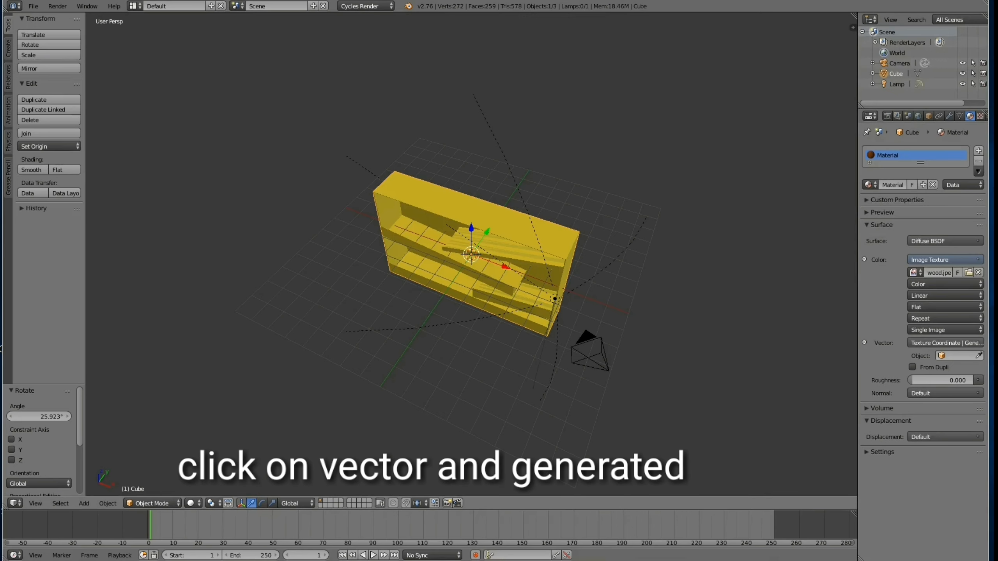
Preview the wood texture on the box in Rendered shading, then return to Solid shading
{"action": "left_click", "coordinate": [191, 503]}
{"action": "left_click", "coordinate": [222, 434]}
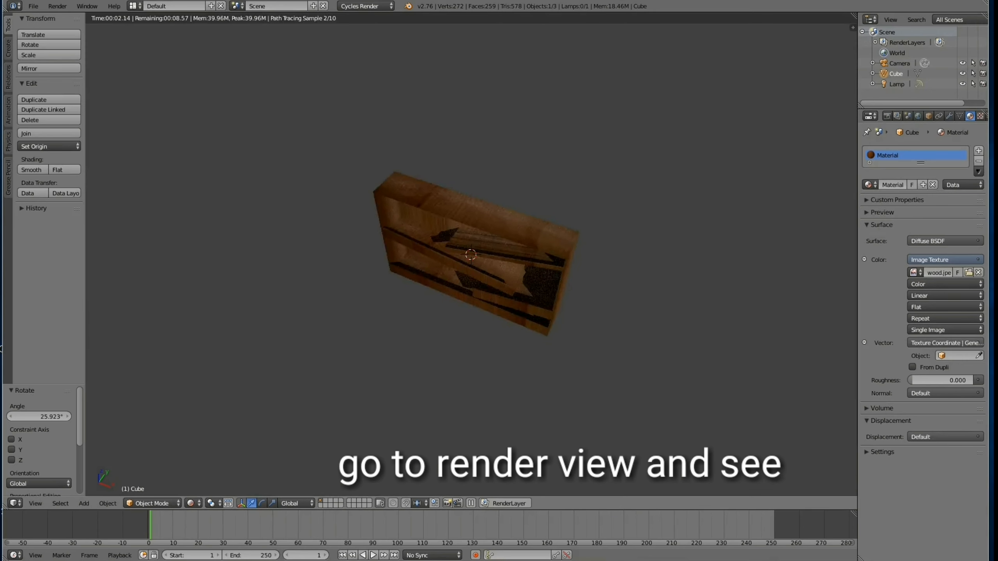
{"action": "middle_click_drag", "start_coordinate": [471, 275], "coordinate": [474, 261]}
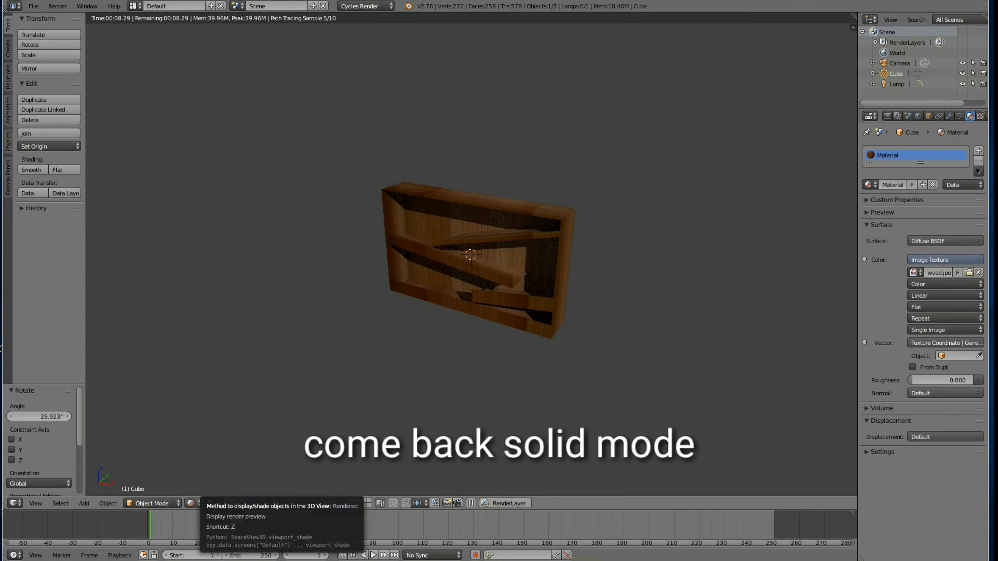
{"action": "left_click", "coordinate": [190, 503]}
{"action": "left_click", "coordinate": [214, 476]}
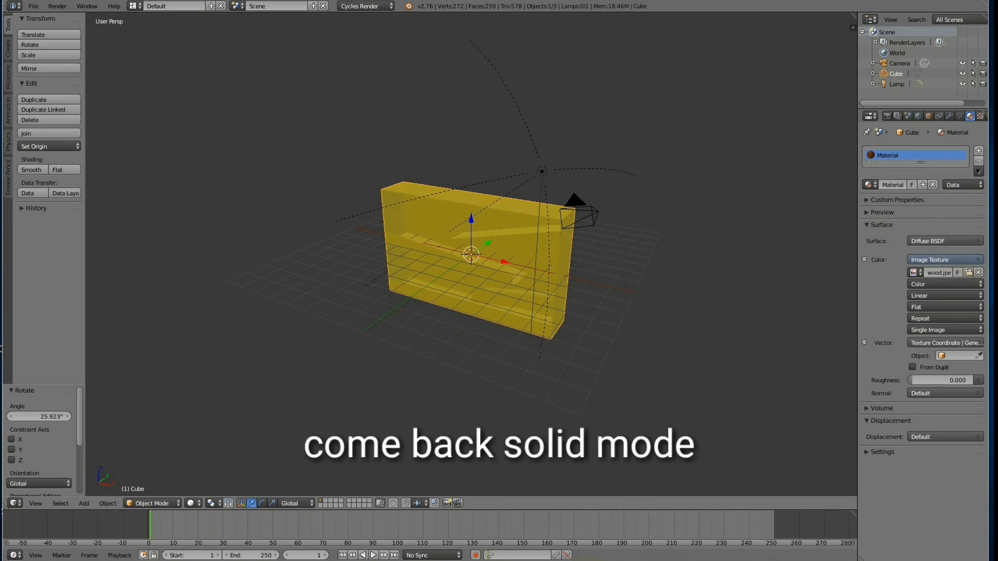
Duplicate the Hemi lamp, move the copy about -8.63 in X and rotate it about 229.6° towards the box
{"action": "right_click", "coordinate": [542, 172]}
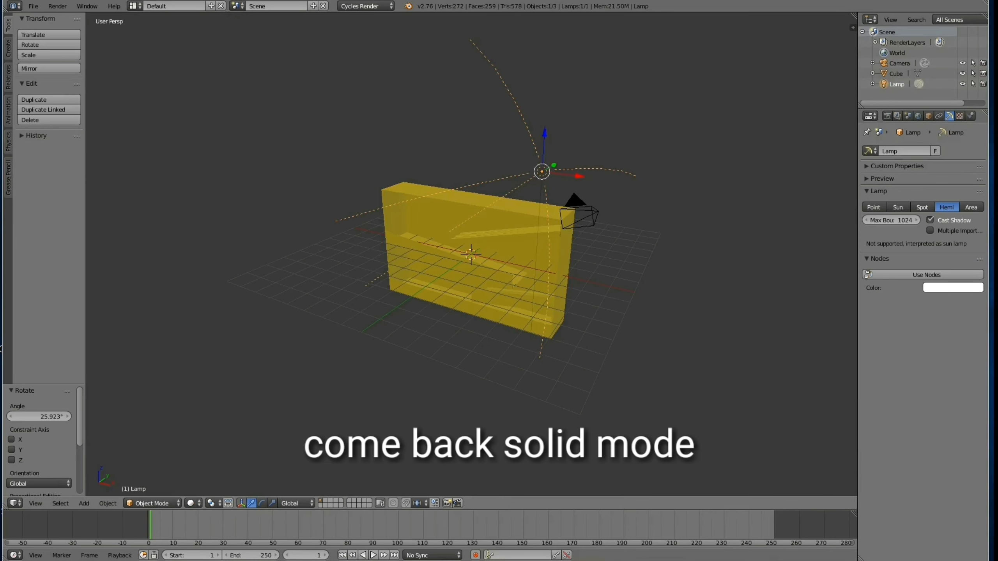
{"action": "key", "text": "shift+d"}
{"action": "key", "text": "Escape"}
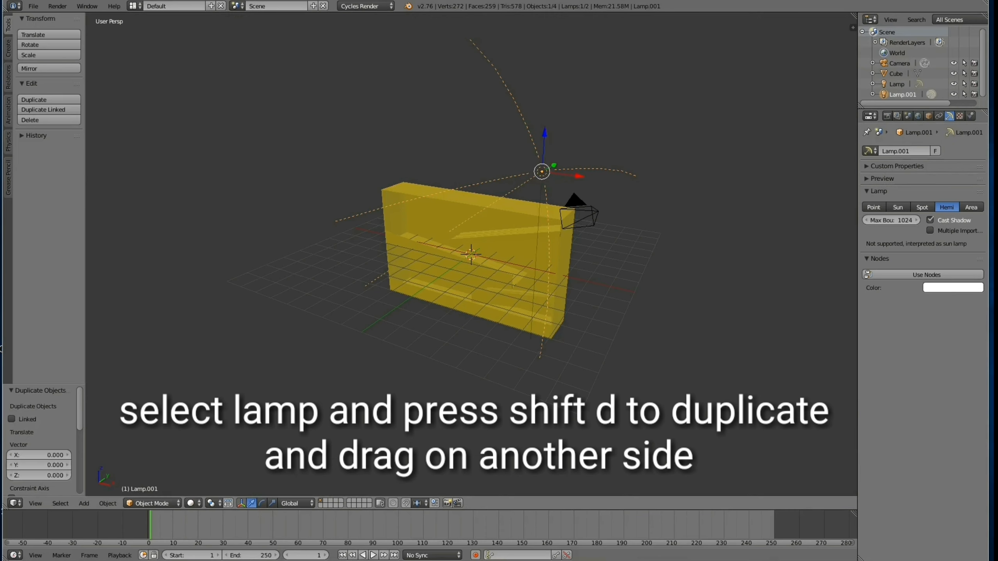
{"action": "key", "text": "g"}
{"action": "key", "text": "x"}
{"action": "key", "text": "Return"}
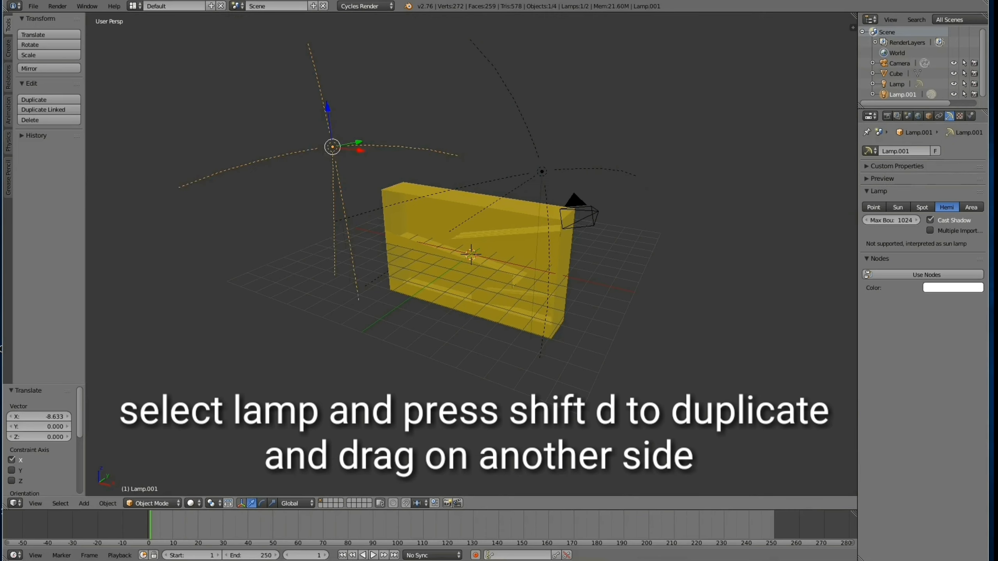
{"action": "key", "text": "r"}
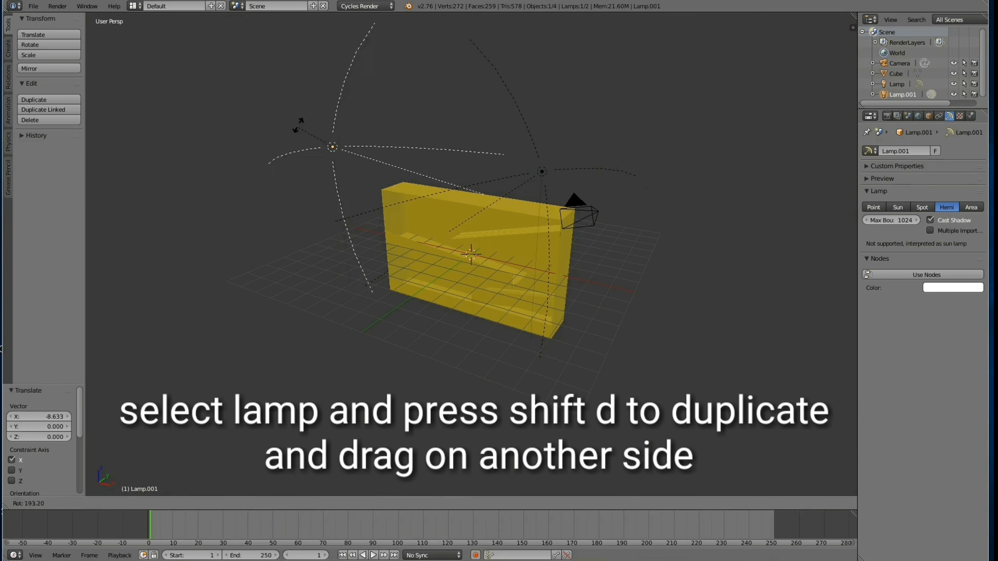
{"action": "key", "text": "Return"}
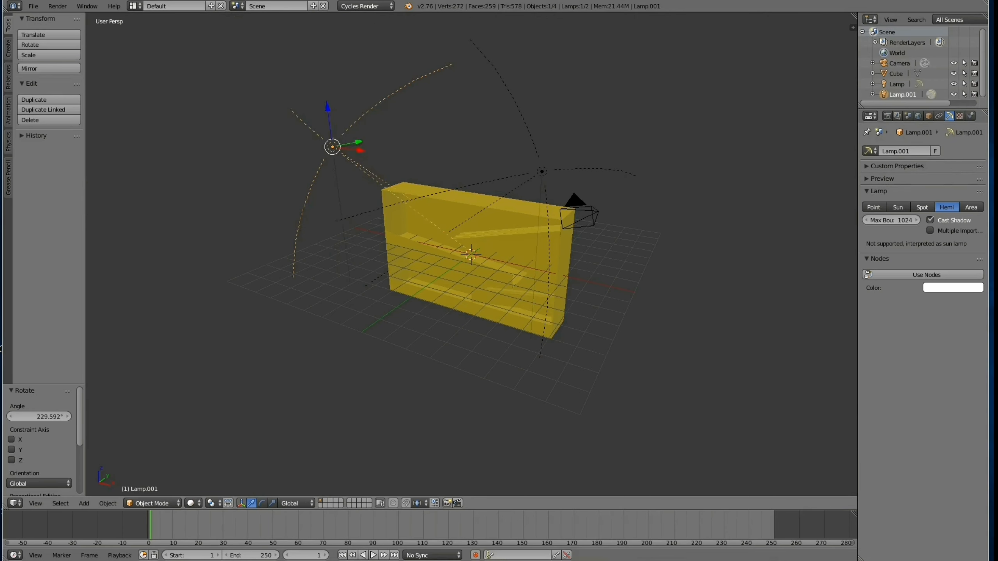
Check the box's lighting from both lamps in Rendered shading and switch back to Solid shading
{"action": "left_click", "coordinate": [190, 503]}
{"action": "left_click", "coordinate": [220, 429]}
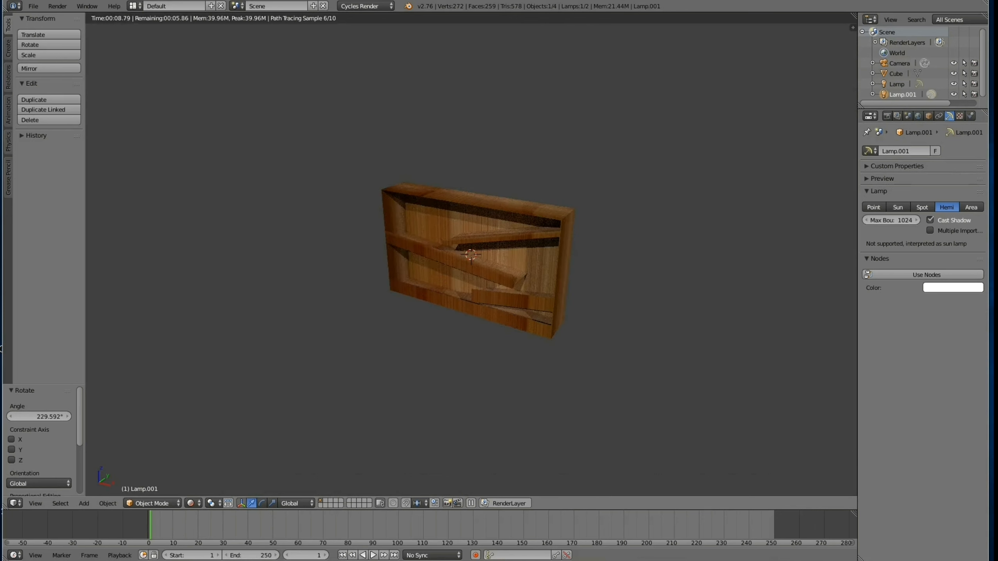
{"action": "left_click", "coordinate": [192, 503]}
{"action": "left_click", "coordinate": [206, 468]}
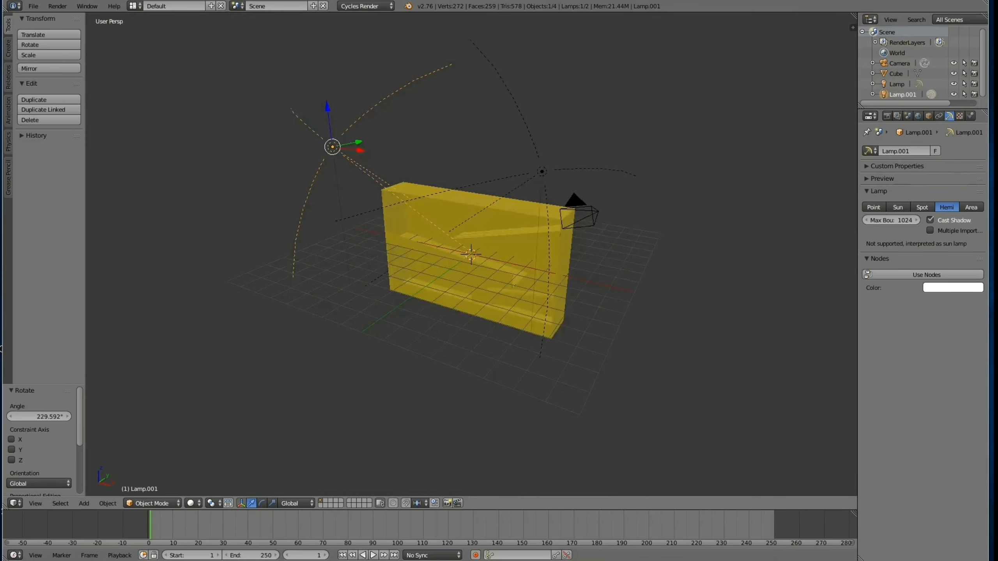
Add a mesh plane and raise it about 3.41 in Z above the box
{"action": "mouse_move", "coordinate": [471, 283]}
{"action": "middle_mouse_down"}
{"action": "mouse_move", "coordinate": [497, 261]}
{"action": "mouse_move", "coordinate": [475, 315]}
{"action": "mouse_move", "coordinate": [471, 291]}
{"action": "middle_mouse_up"}
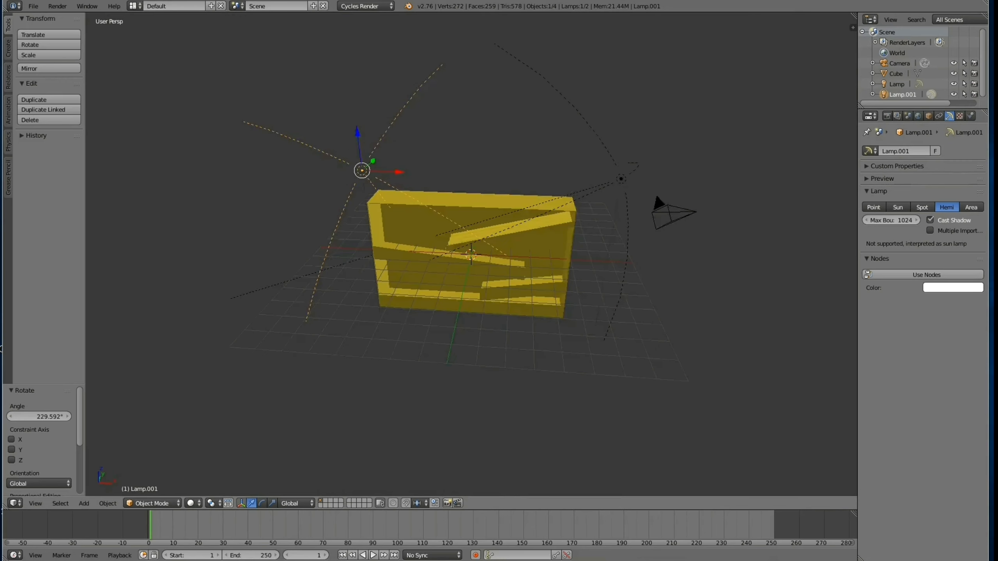
{"action": "scroll", "coordinate": [471, 252], "scroll_direction": "up", "scroll_amount": 5}
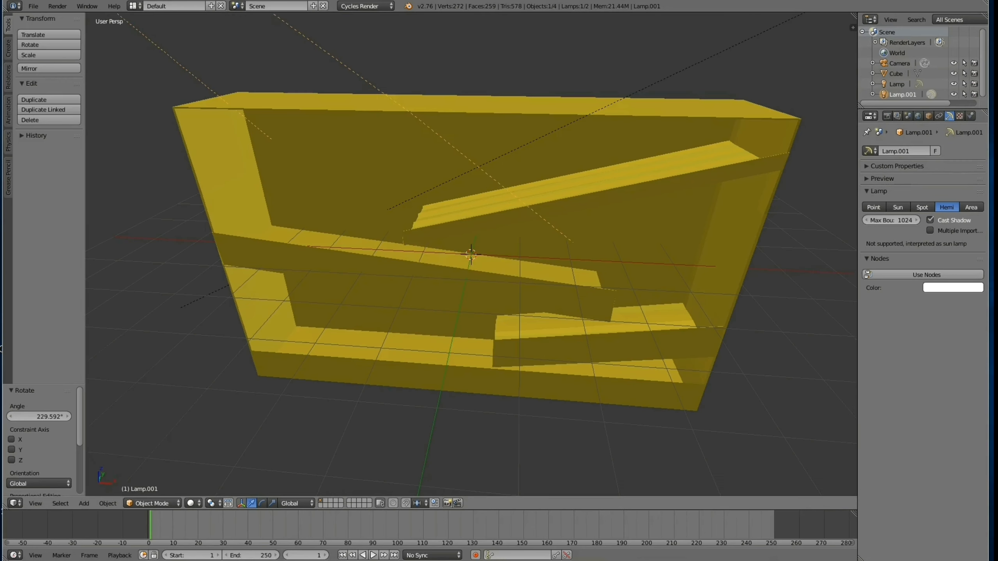
{"action": "left_click", "coordinate": [84, 503]}
{"action": "mouse_move", "coordinate": [98, 490]}
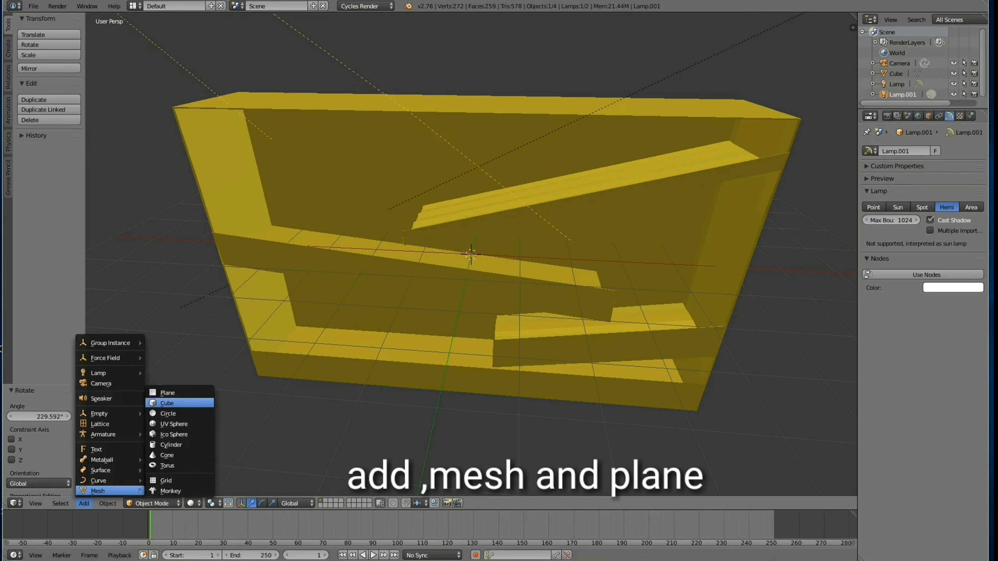
{"action": "left_click", "coordinate": [167, 392]}
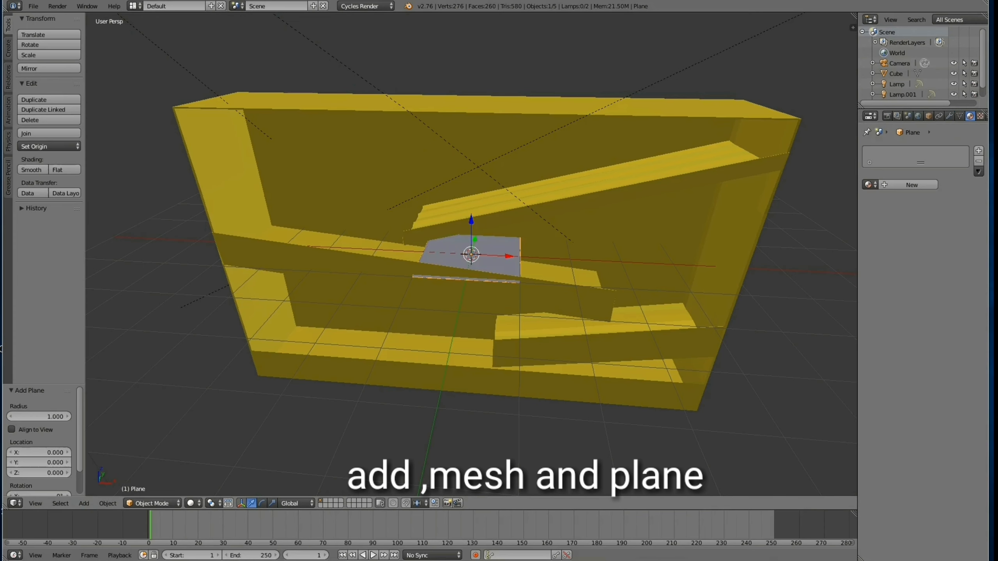
{"action": "left_click_drag", "start_coordinate": [471, 222], "coordinate": [471, 43]}
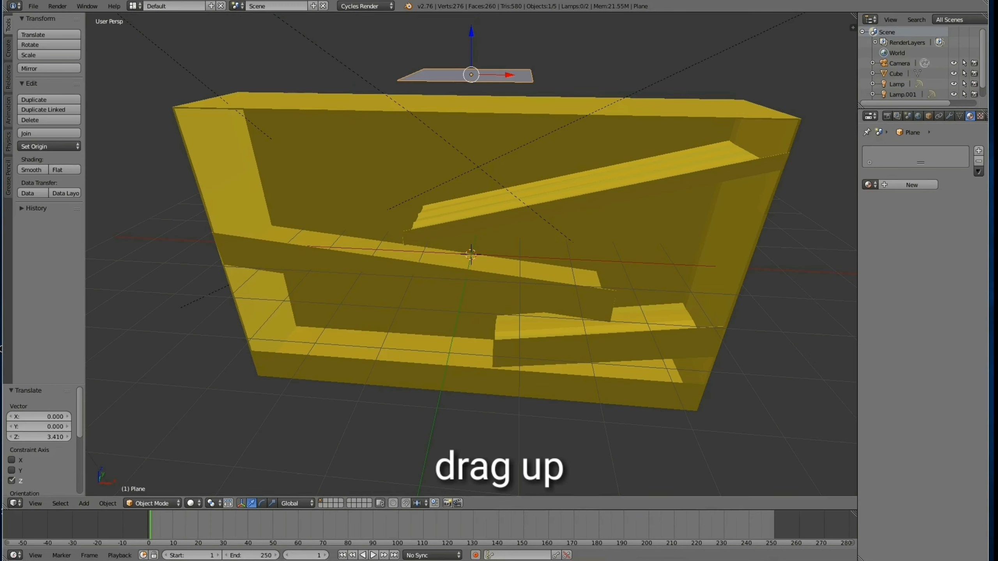
Add a particle system to the plane above the box and play the animation to preview its emission
{"action": "left_click_drag", "start_coordinate": [857, 139], "coordinate": [835, 139]}
{"action": "left_click", "coordinate": [968, 116]}
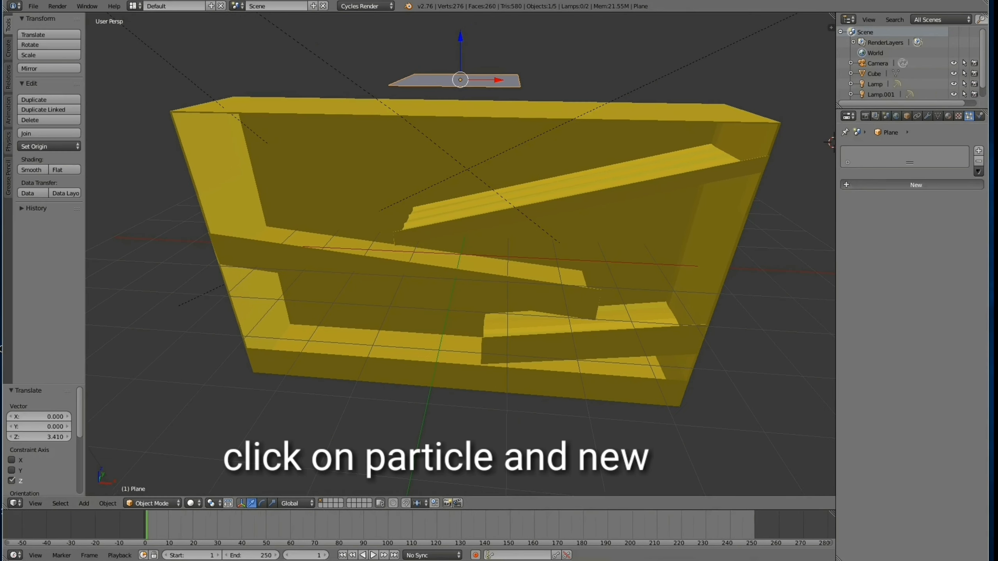
{"action": "left_click", "coordinate": [916, 185]}
{"action": "key", "text": "alt+a"}
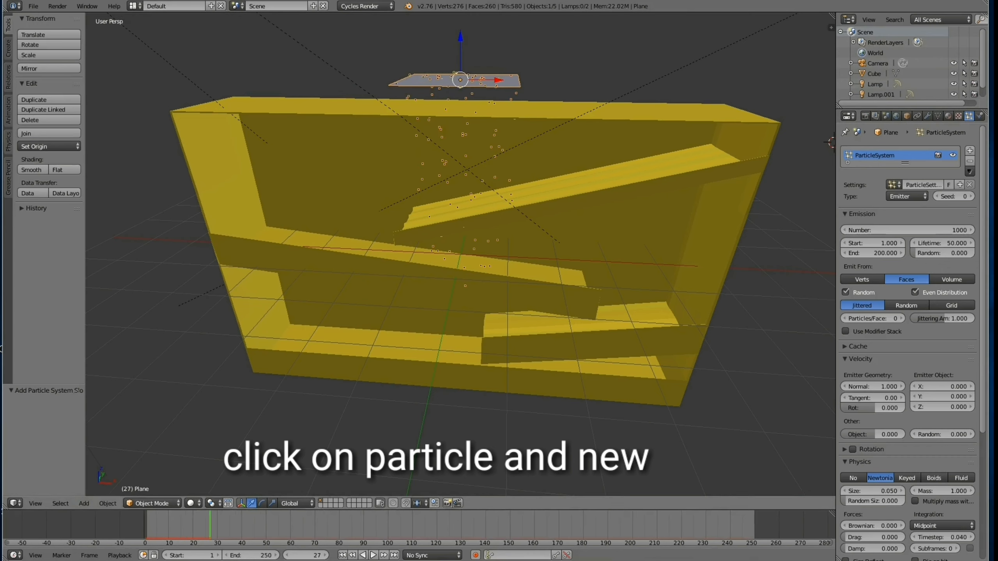
{"action": "key", "text": "r"}
{"action": "type", "text": "x"}
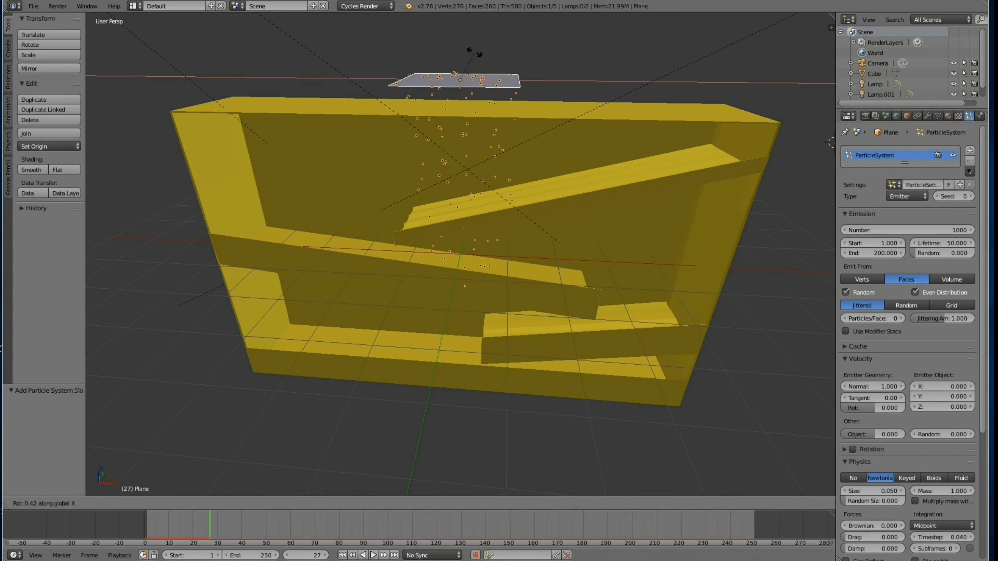
{"action": "type", "text": "90"}
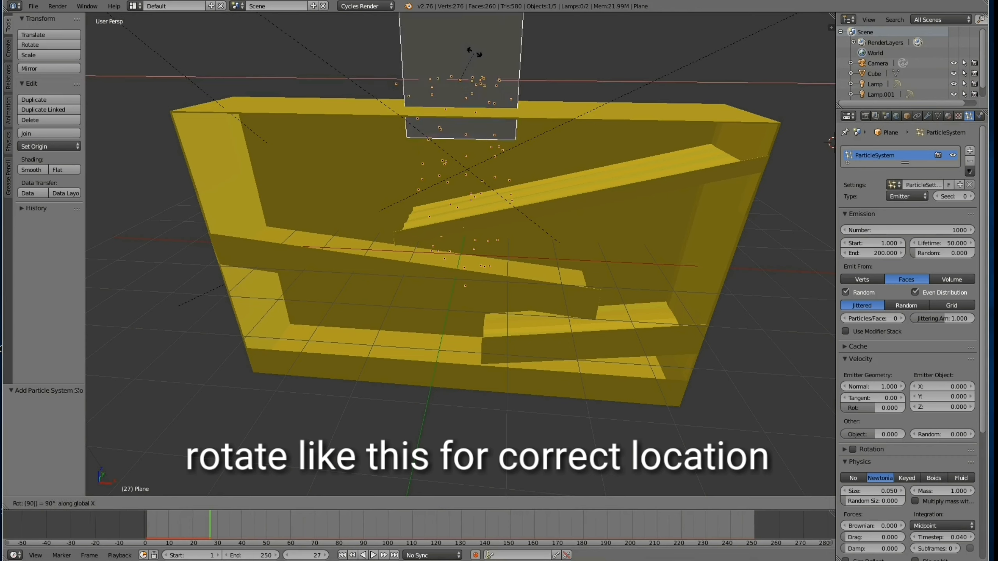
{"action": "key", "text": "Escape"}
{"action": "key", "text": "r"}
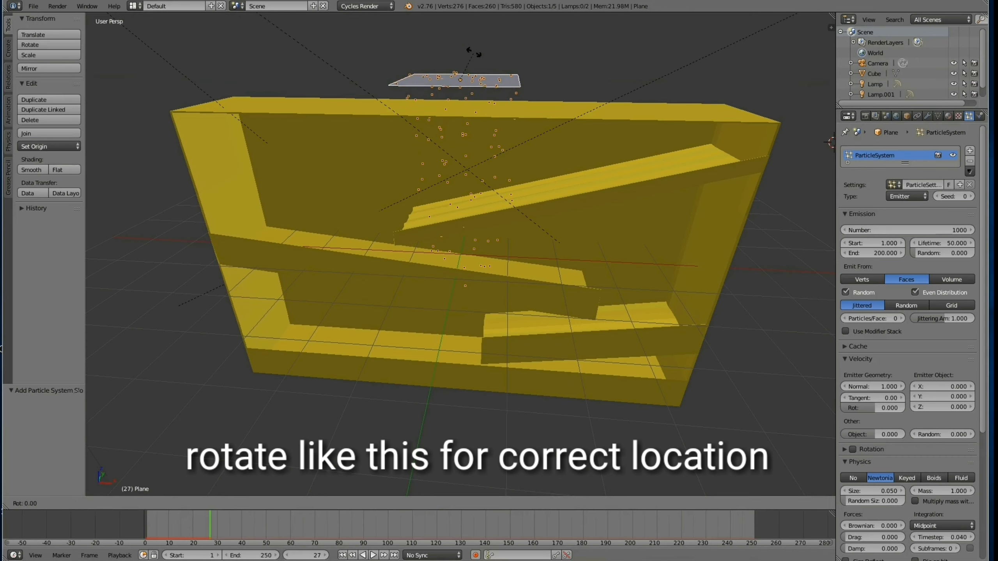
{"action": "type", "text": "z90"}
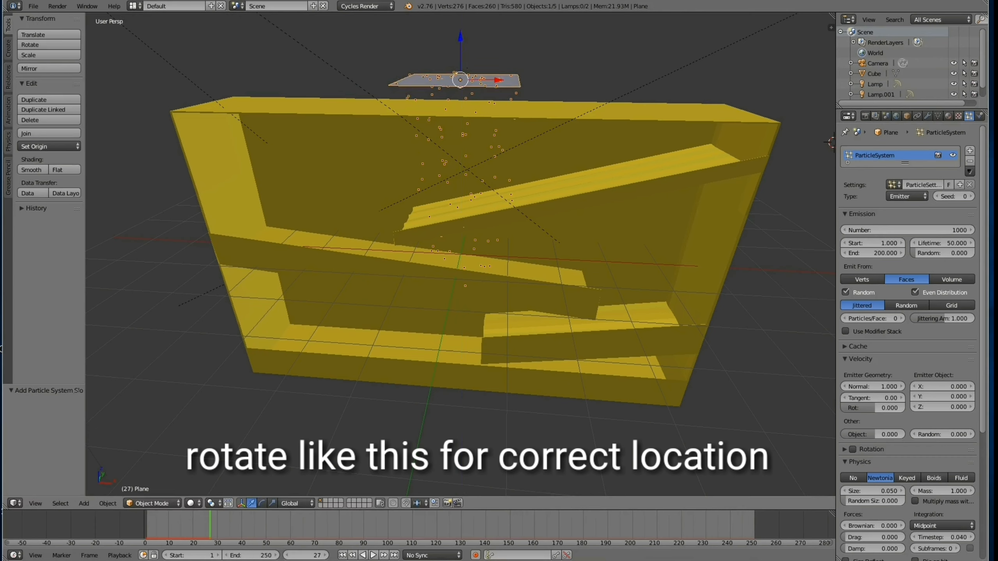
Rotate the plane 90° about the global Y axis and replay the particle emission from the first frame
{"action": "type", "text": "y90"}
{"action": "key", "text": "Return"}
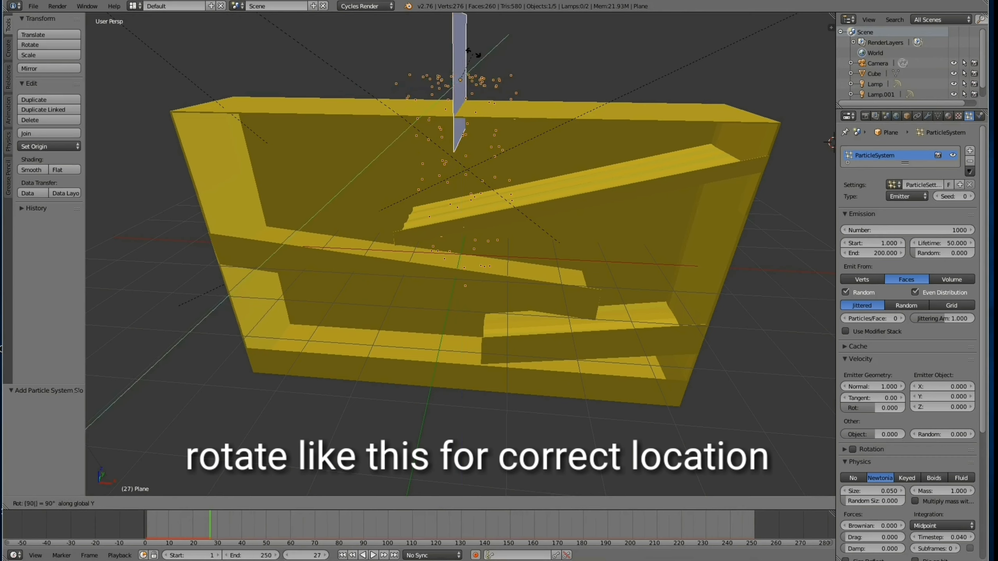
{"action": "key", "text": "shift+Left"}
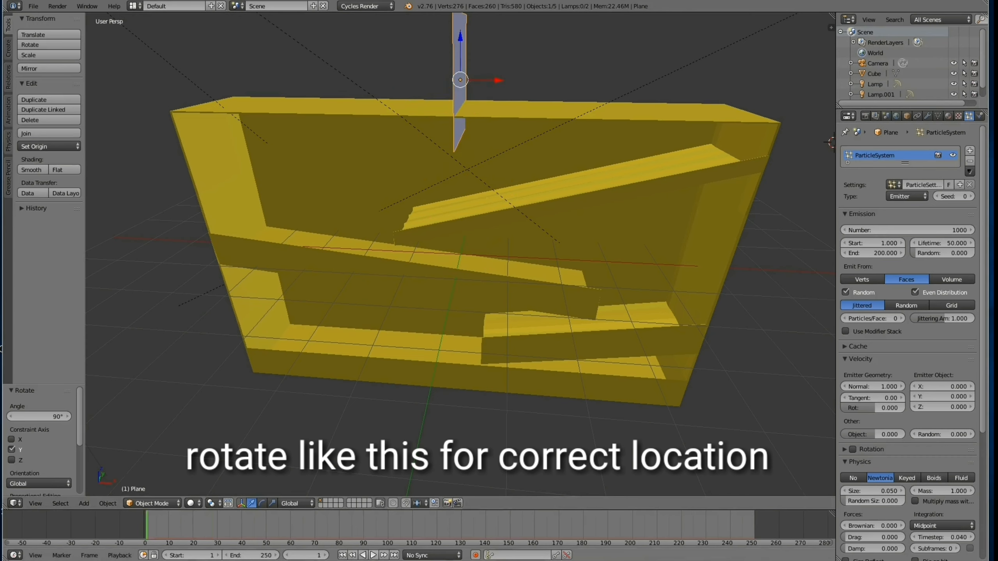
{"action": "key", "text": "alt+a"}
{"action": "key", "text": "alt+a"}
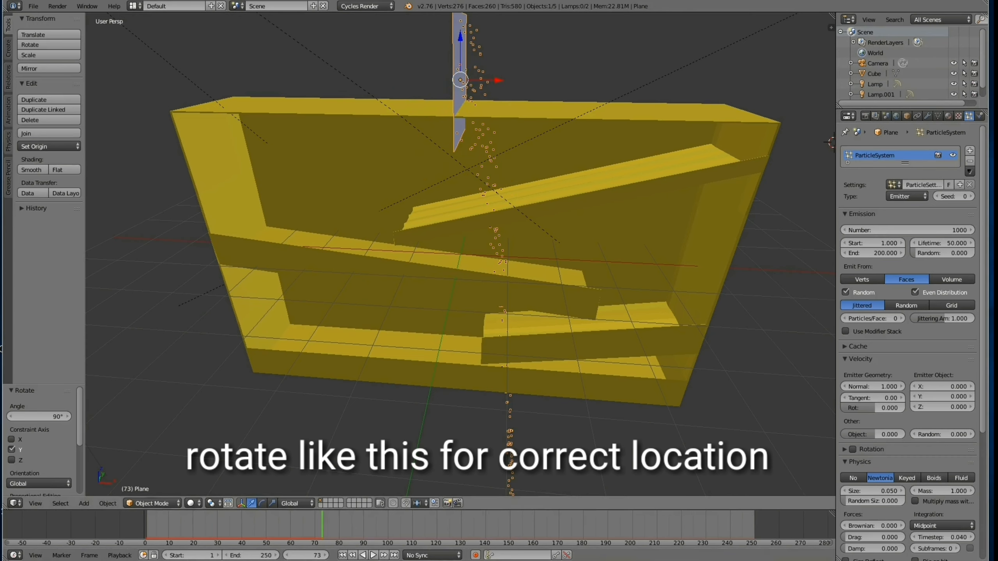
Rotate the plane about 174.9° further around Y and replay the animation to check the emission direction
{"action": "key", "text": "r"}
{"action": "key", "text": "y"}
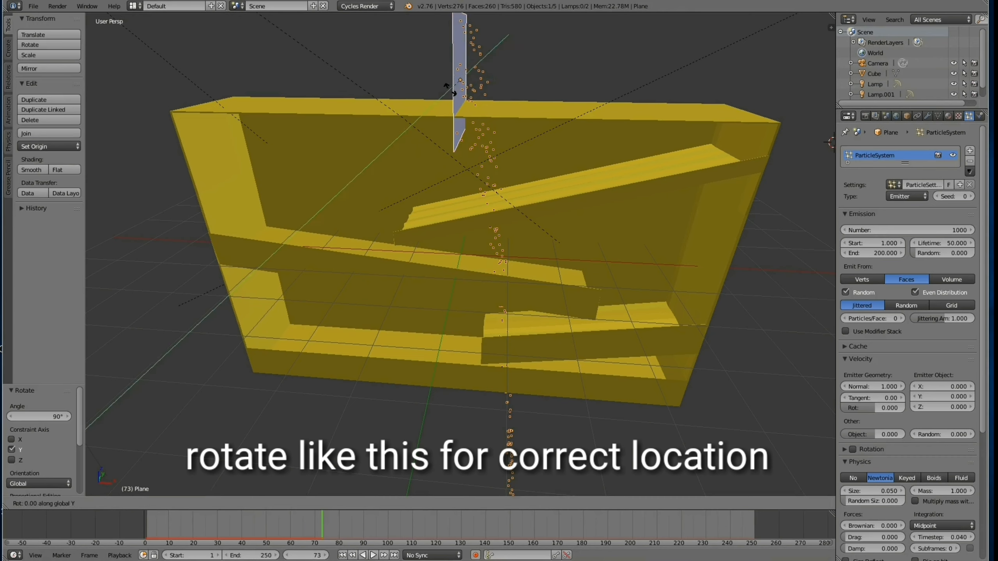
{"action": "left_click", "coordinate": [533, 475]}
{"action": "left_click", "coordinate": [342, 555]}
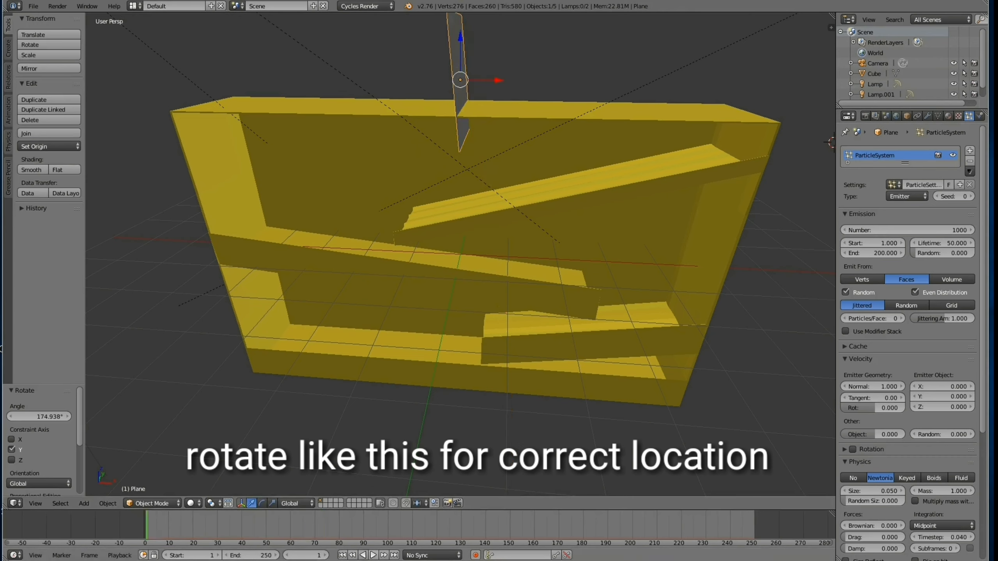
{"action": "left_click", "coordinate": [373, 555]}
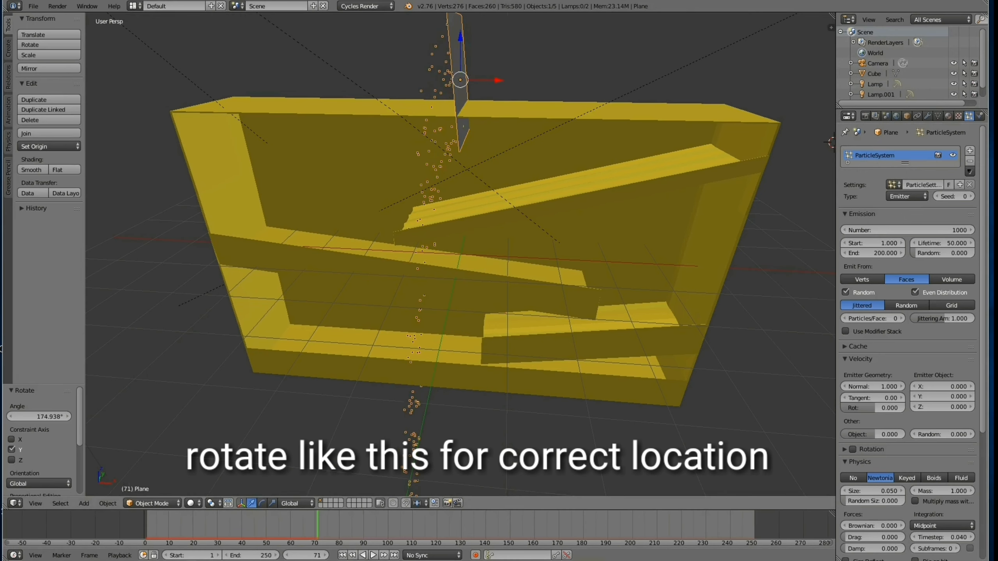
{"action": "key", "text": "alt+a"}
Scale the emitter plane down along Z to about 0.257 of its height
{"action": "key", "text": "KP_7"}
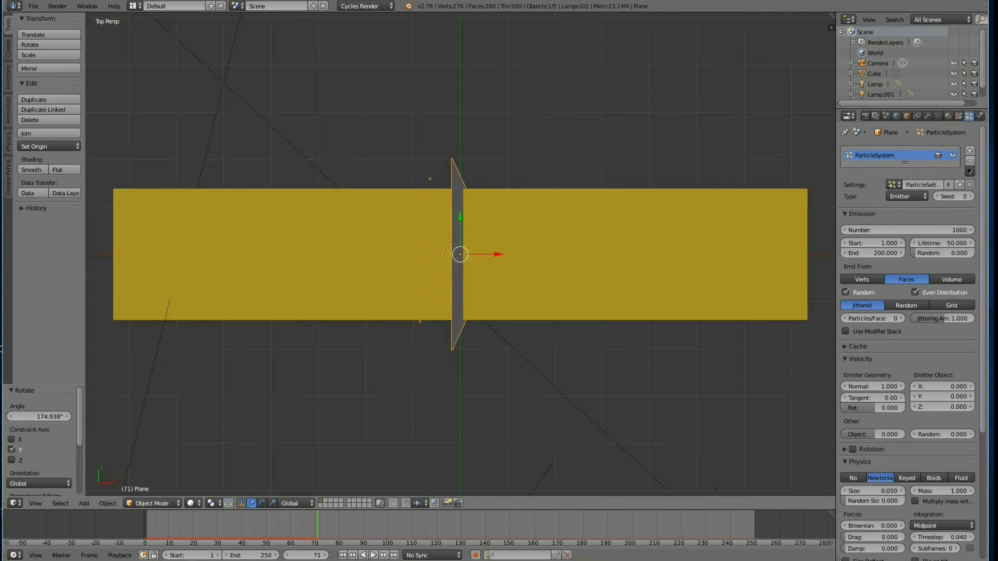
{"action": "middle_click_drag", "start_coordinate": [460, 306], "coordinate": [558, 200]}
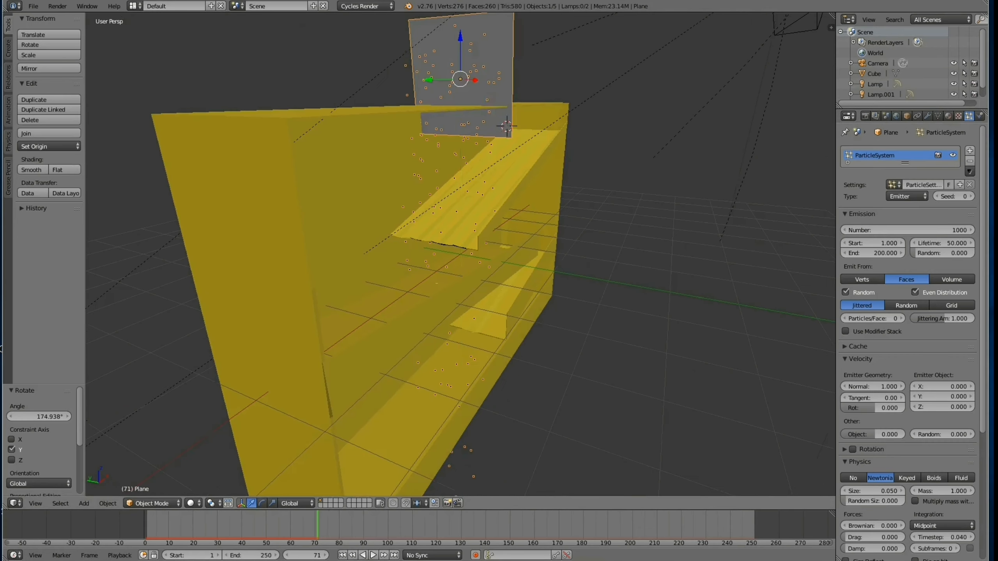
{"action": "key", "text": "s"}
{"action": "key", "text": "z"}
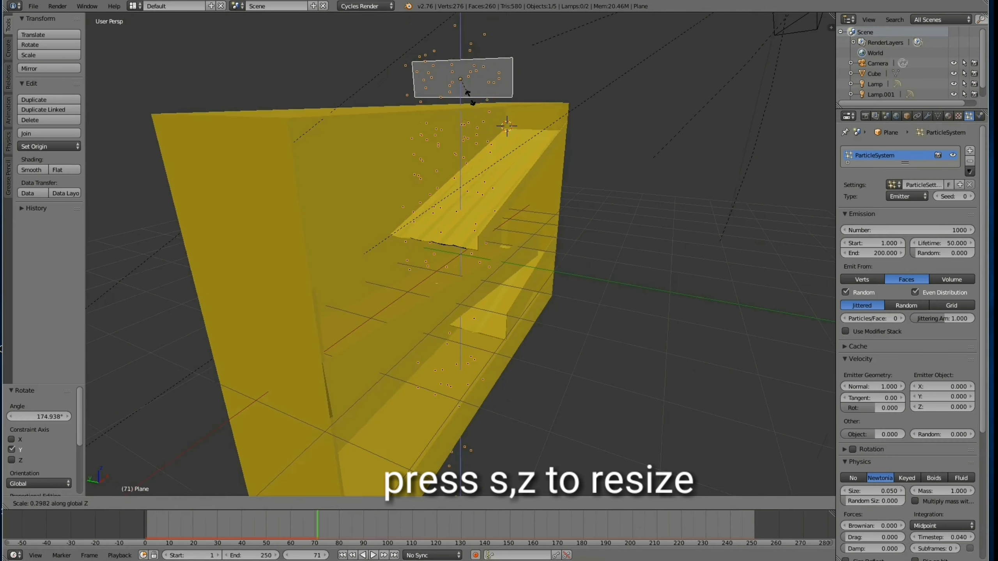
{"action": "left_click", "coordinate": [466, 90]}
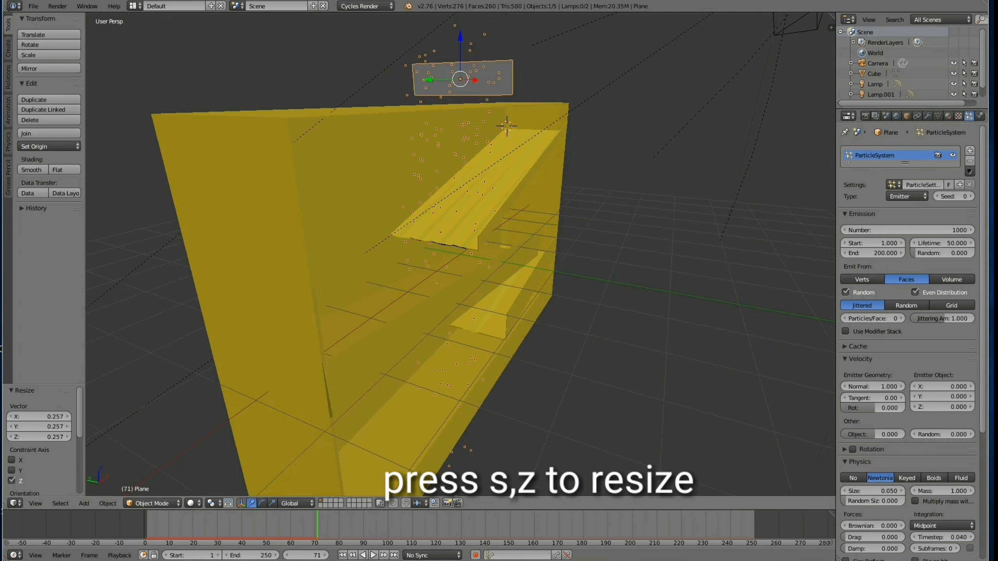
Lower the emitter plane towards the box's top and move it about 4.71 in X to the upper ramp's high end
{"action": "middle_click_drag", "start_coordinate": [436, 282], "coordinate": [367, 238]}
{"action": "left_click_drag", "start_coordinate": [459, 79], "coordinate": [460, 92]}
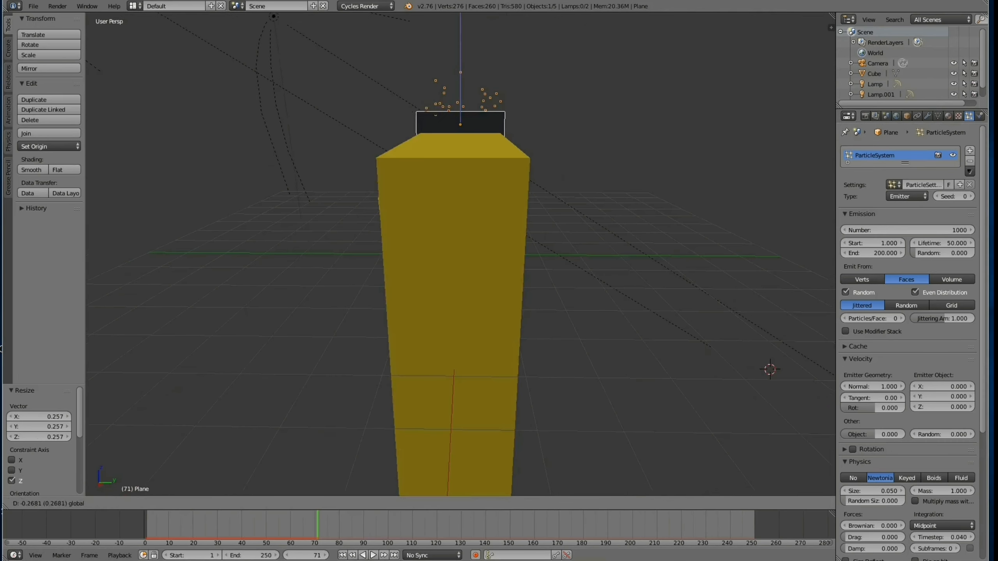
{"action": "middle_click_drag", "start_coordinate": [461, 110], "coordinate": [365, 122]}
{"action": "left_click_drag", "start_coordinate": [426, 132], "coordinate": [179, 160]}
{"action": "middle_click_drag", "start_coordinate": [178, 160], "coordinate": [291, 130]}
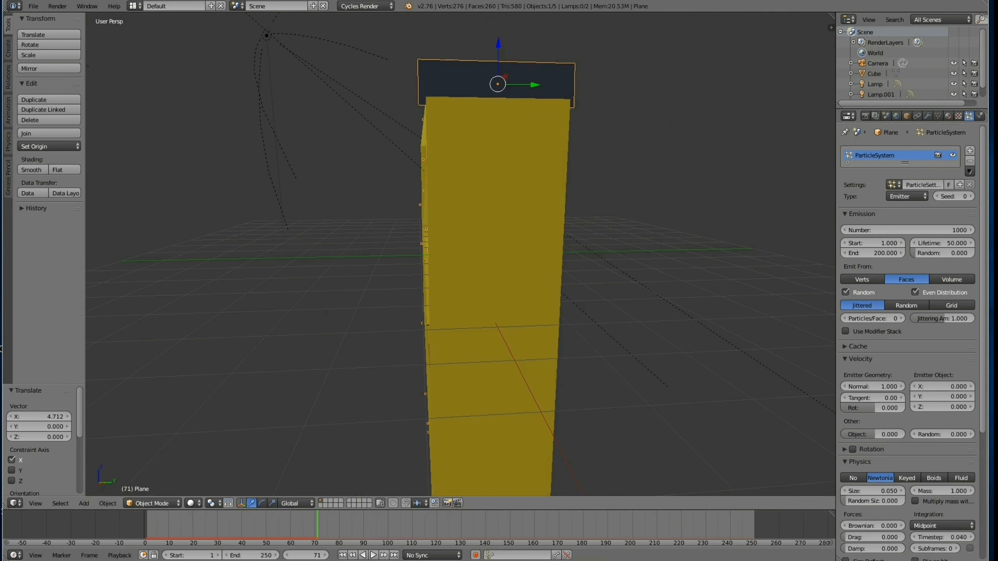
Scale the emitter plane along Y to about 0.835 so it is narrower than the box's depth
{"action": "key", "text": "s"}
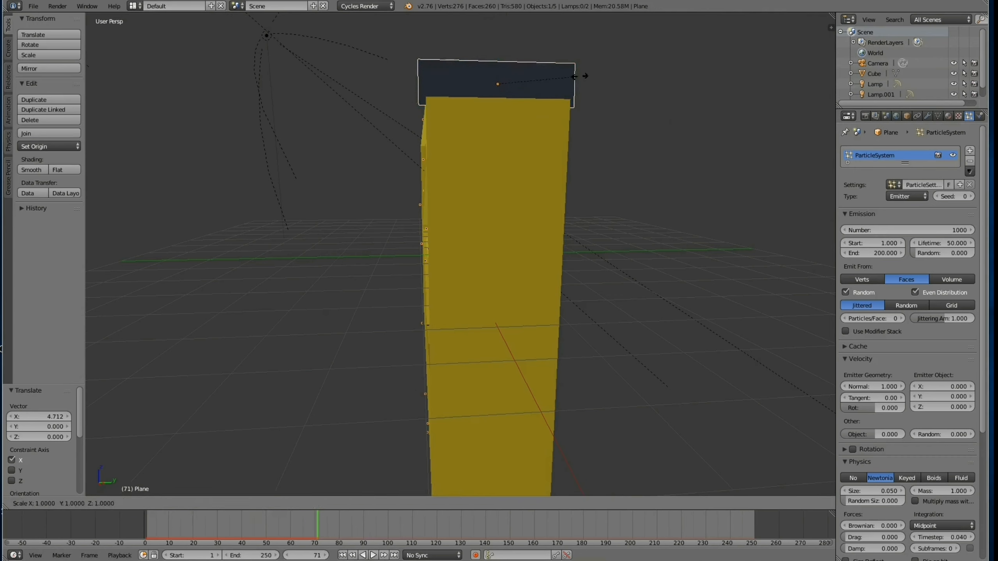
{"action": "key", "text": "y"}
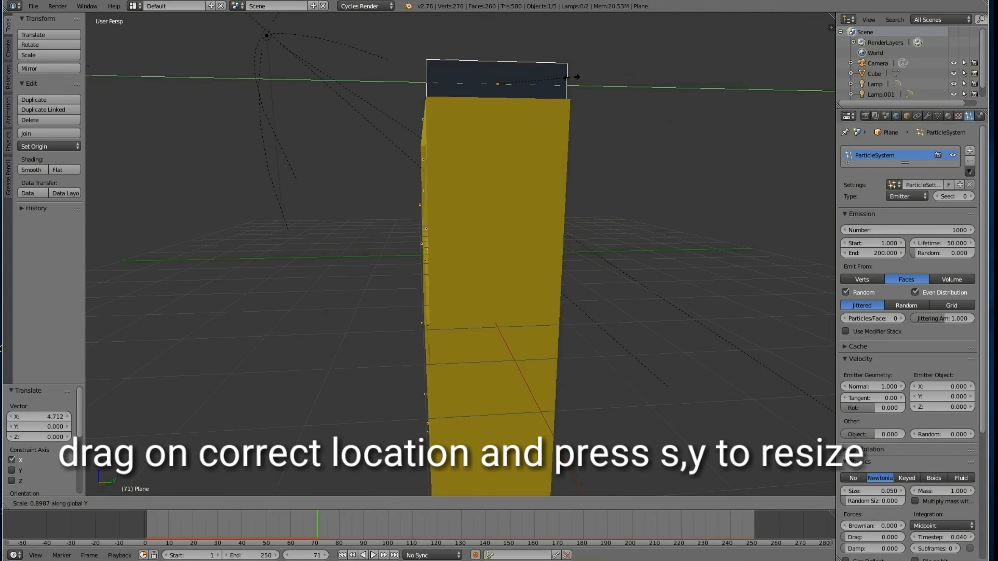
{"action": "left_click", "coordinate": [566, 79]}
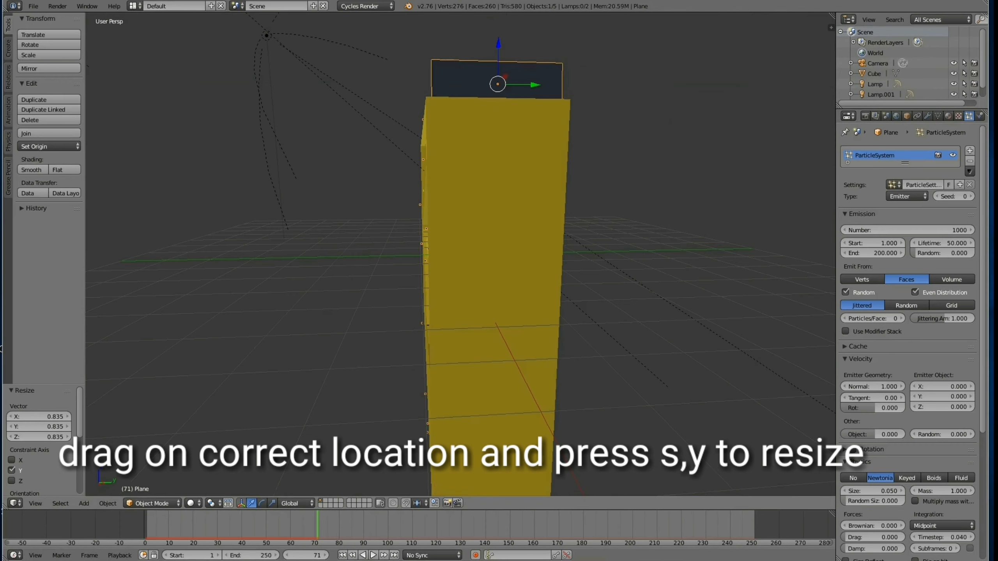
Move the emitter plane down about 0.488 in Z into the box's upper corner, above the top ramp
{"action": "middle_click_drag", "start_coordinate": [550, 130], "coordinate": [674, 151]}
{"action": "key", "text": "g"}
{"action": "key", "text": "z"}
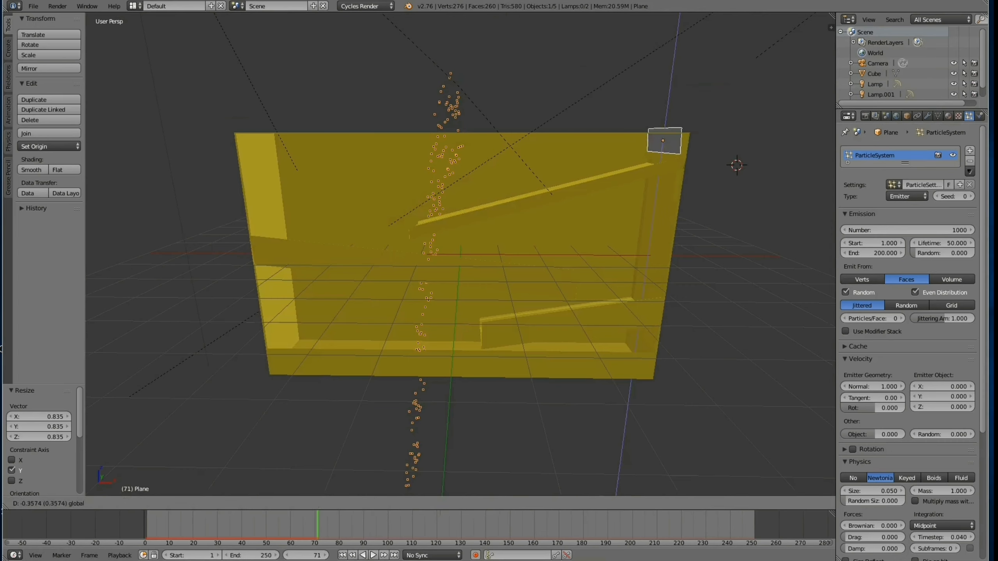
{"action": "left_click_drag", "start_coordinate": [667, 110], "coordinate": [667, 110]}
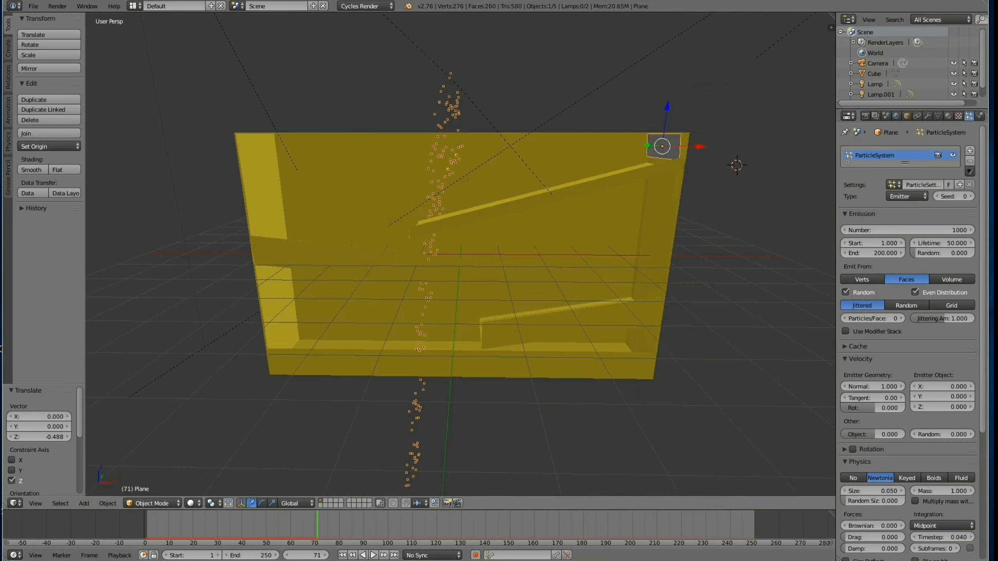
Play the animation from the first frame to check the particle emission from the repositioned plane
{"action": "mouse_move", "coordinate": [663, 125]}
{"action": "middle_mouse_down"}
{"action": "mouse_move", "coordinate": [727, 125]}
{"action": "mouse_move", "coordinate": [764, 155]}
{"action": "mouse_move", "coordinate": [656, 136]}
{"action": "middle_mouse_up"}
{"action": "key", "text": "shift+Left"}
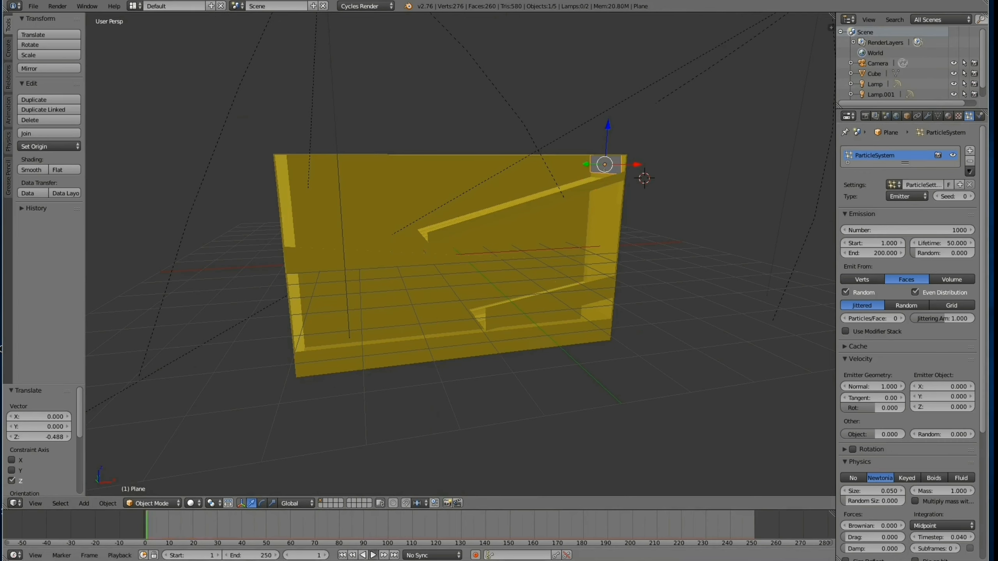
{"action": "key", "text": "alt+a"}
{"action": "key", "text": "alt+a"}
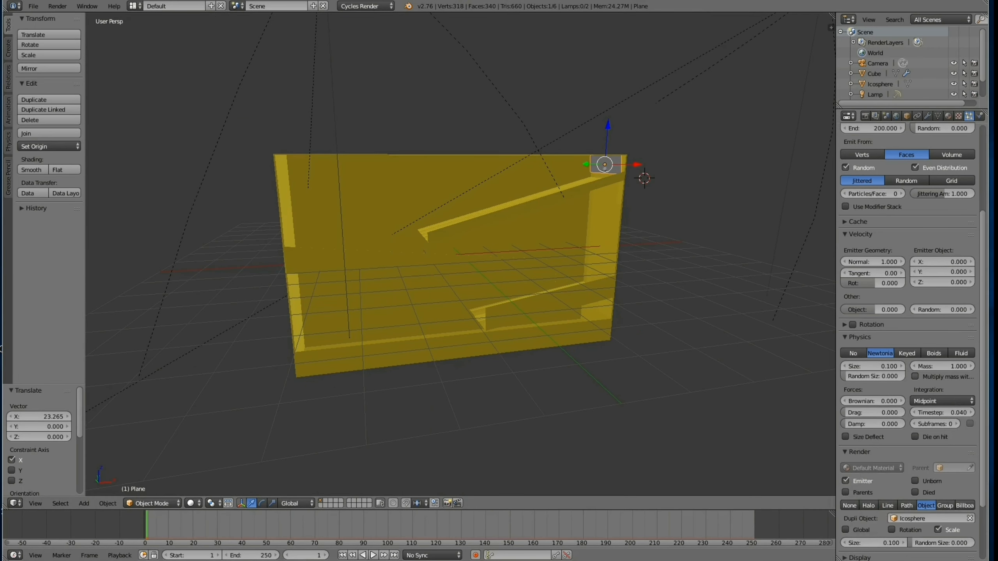
Set the particle physics to Fluid with mass multiplied by size, Size Deflect enabled and 5 subframes
{"action": "left_click", "coordinate": [942, 376]}
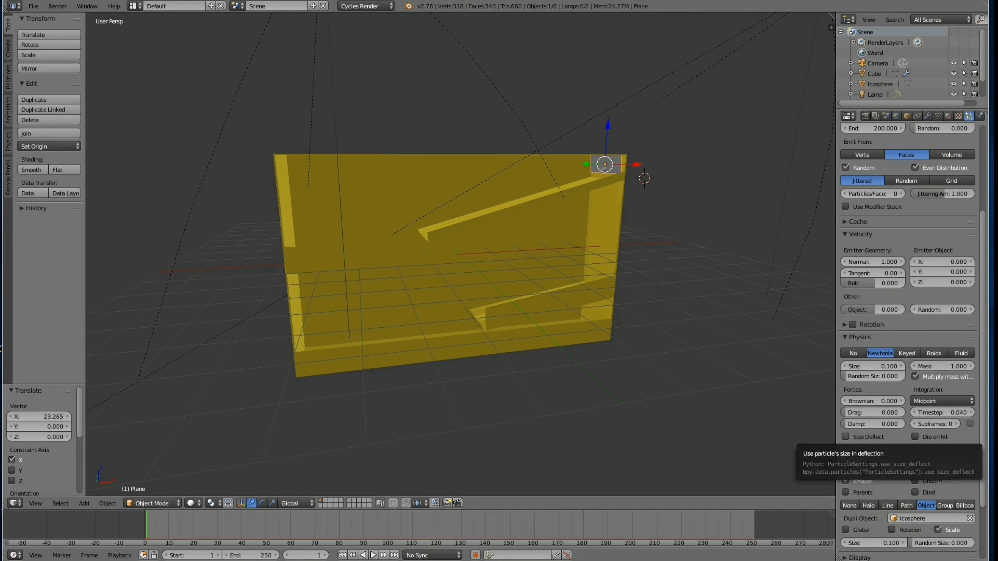
{"action": "left_click", "coordinate": [845, 437]}
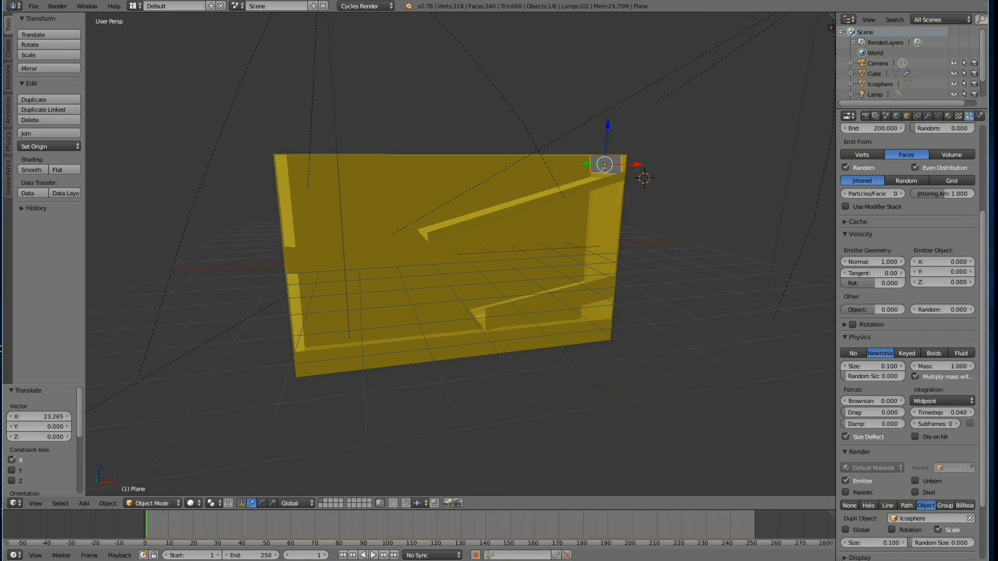
{"action": "left_click", "coordinate": [961, 353]}
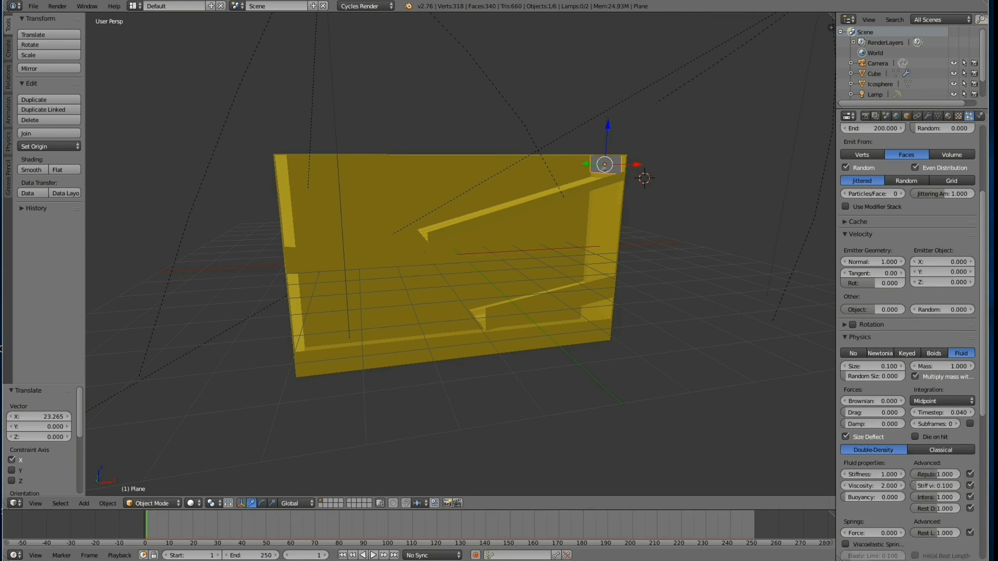
{"action": "left_click", "coordinate": [880, 353]}
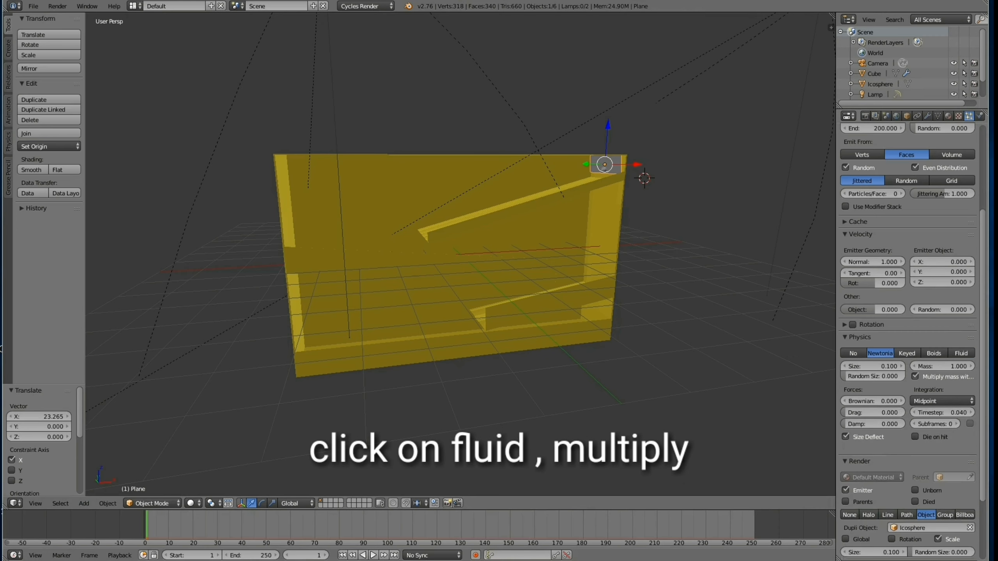
{"action": "left_click", "coordinate": [956, 424]}
{"action": "left_click", "coordinate": [956, 424]}
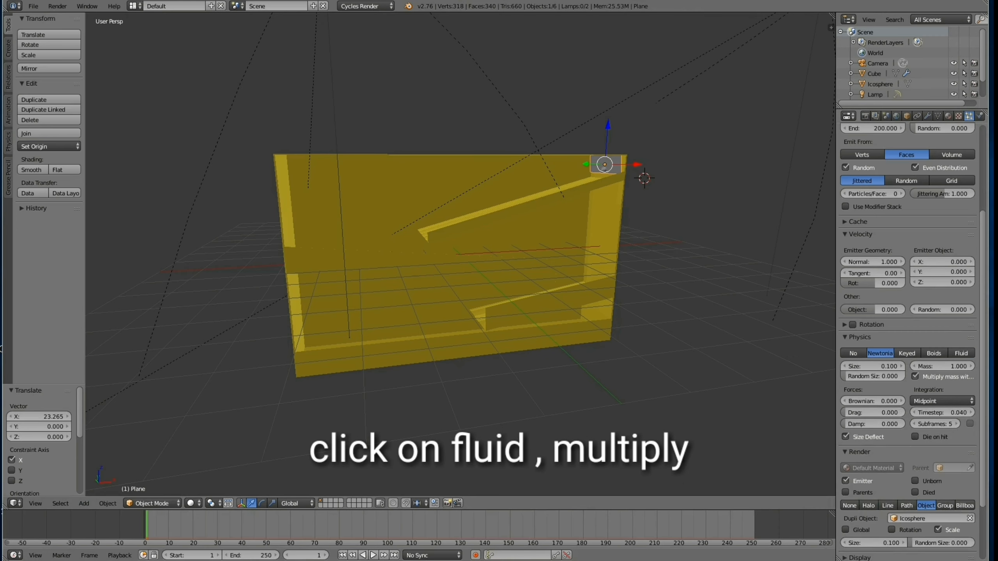
{"action": "left_click", "coordinate": [960, 353]}
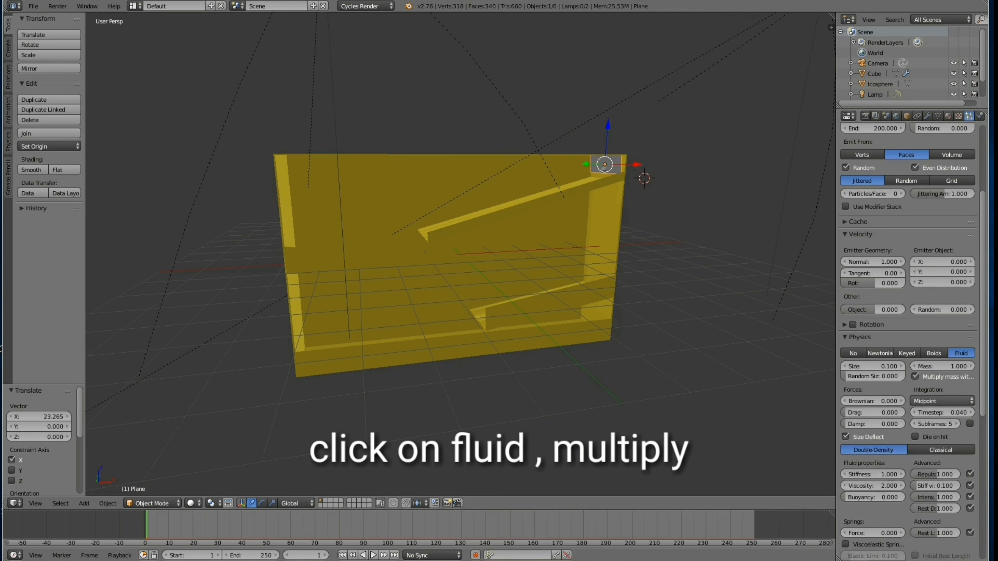
Set the particles' lifetime and emission end to 1500 and play the animation to check them rolling down the ramps
{"action": "scroll", "coordinate": [907, 354], "scroll_direction": "down", "scroll_amount": 2}
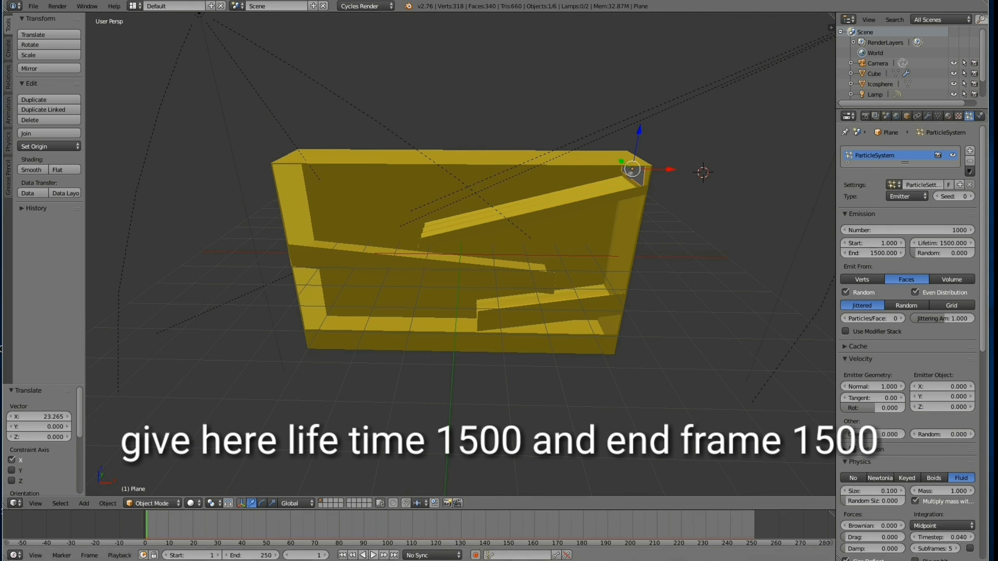
{"action": "key", "text": "alt+a"}
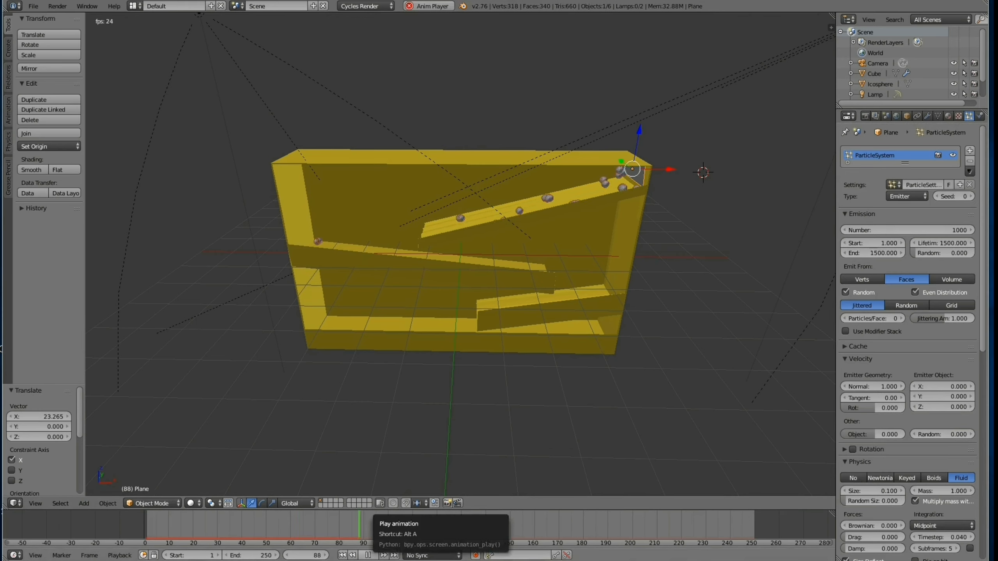
{"action": "key", "text": "Escape"}
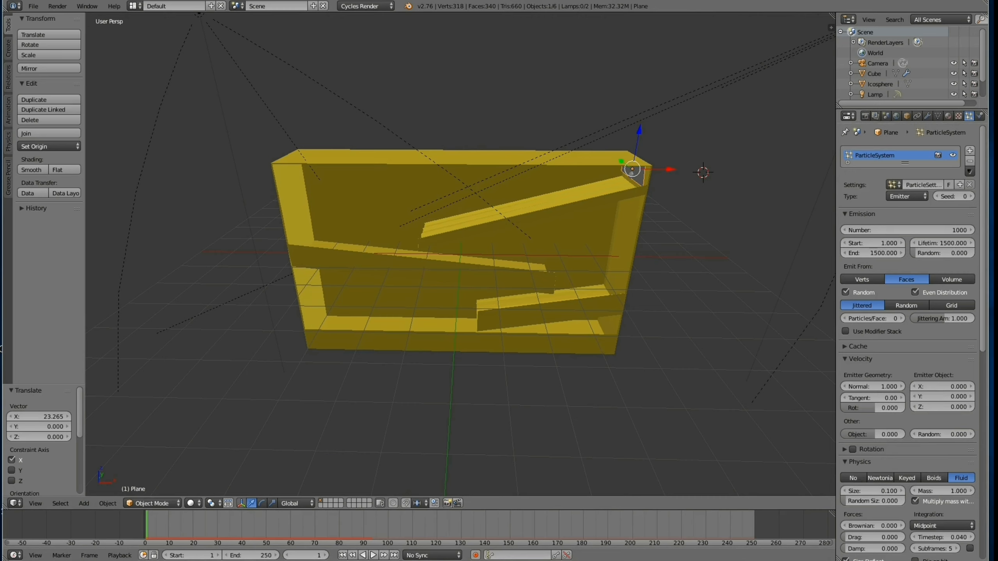
{"action": "scroll", "coordinate": [908, 334], "scroll_direction": "down", "scroll_amount": 3}
{"action": "scroll", "coordinate": [907, 334], "scroll_direction": "down", "scroll_amount": 4}
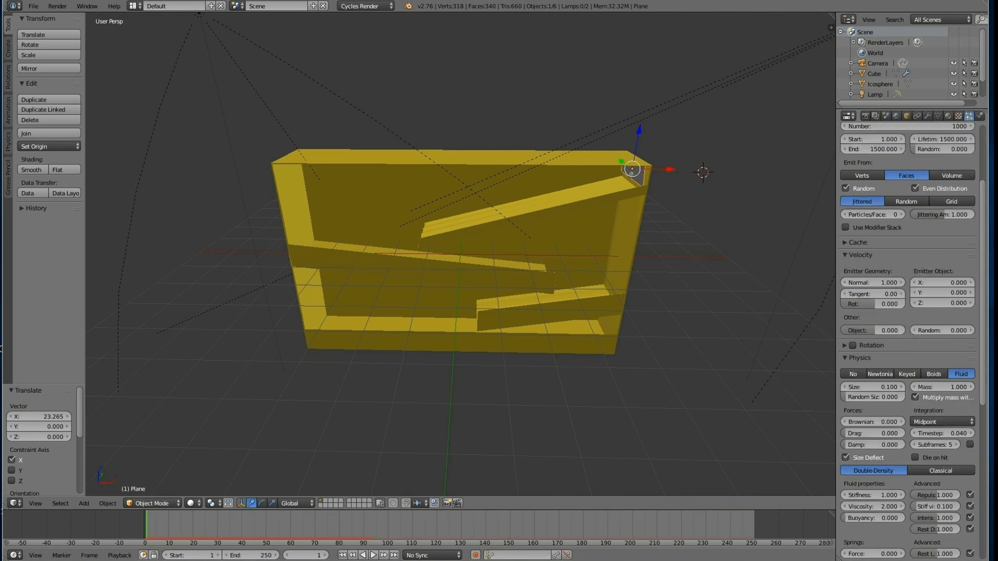
Play the animation to check the particles rolling down the ramps, and return to the first frame
{"action": "scroll", "coordinate": [907, 334], "scroll_direction": "up", "scroll_amount": 7}
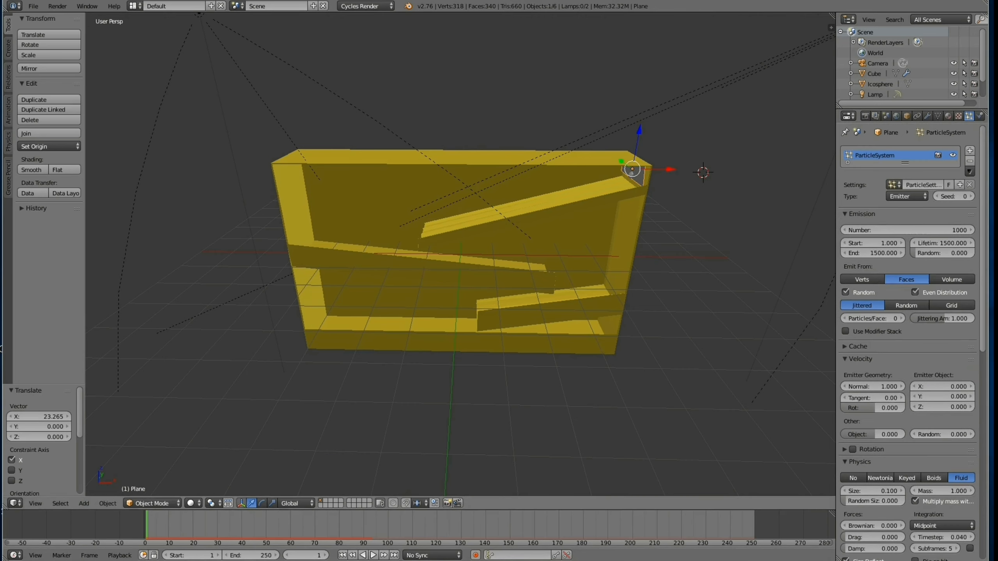
{"action": "key", "text": "alt+a"}
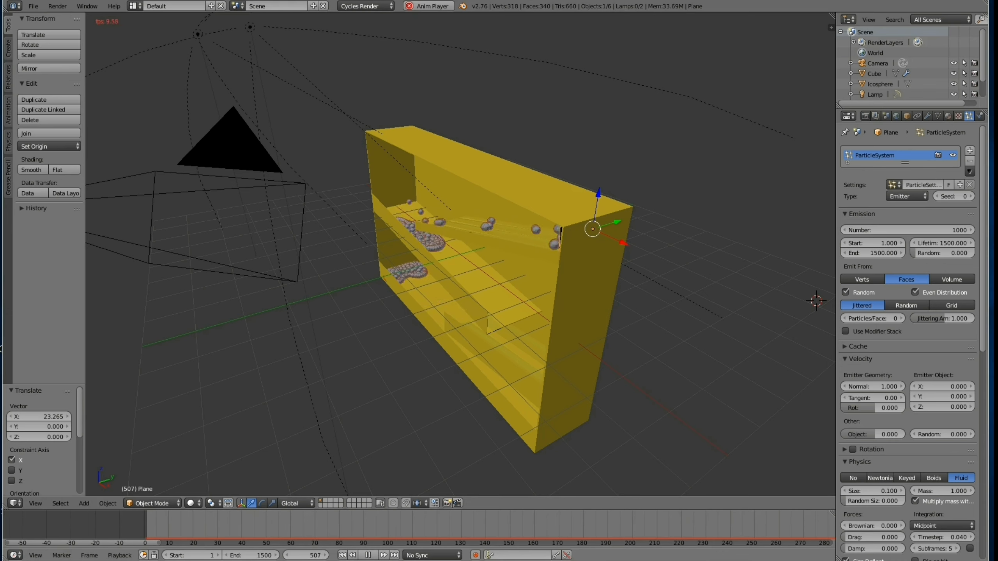
{"action": "key", "text": "alt+a"}
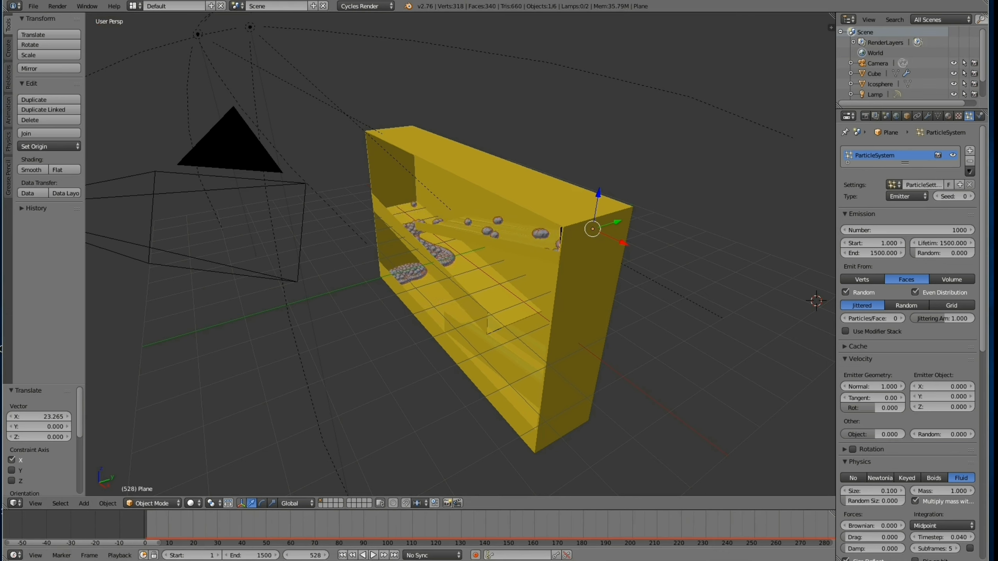
{"action": "key", "text": "shift+Left"}
Set the particle emission number to 30000 and play the animation
{"action": "middle_click_drag", "start_coordinate": [815, 300], "coordinate": [676, 181]}
{"action": "left_click", "coordinate": [904, 230]}
{"action": "left_click", "coordinate": [903, 229]}
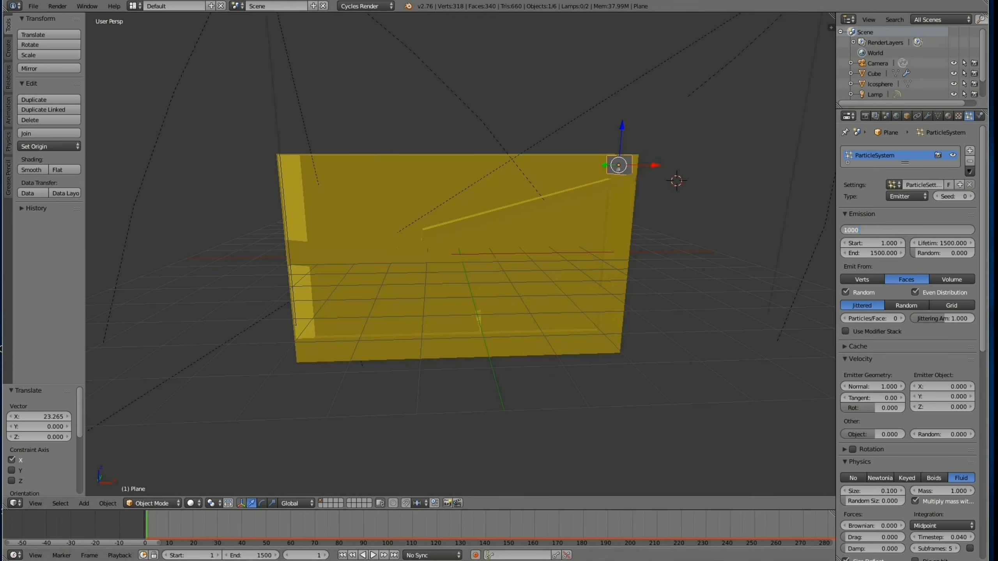
{"action": "left_click_drag", "start_coordinate": [861, 230], "coordinate": [844, 230]}
{"action": "type", "text": "3000"}
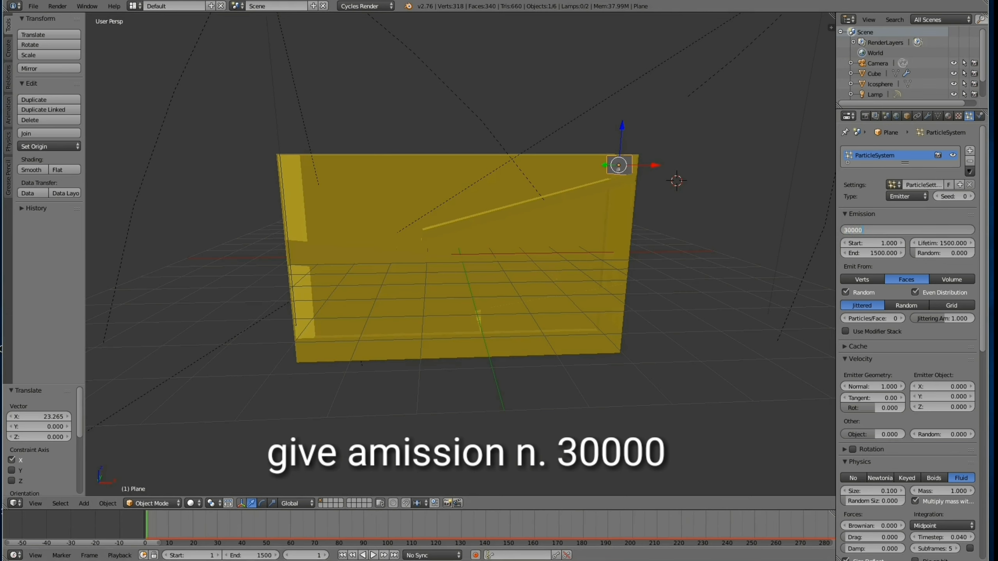
{"action": "key", "text": "Return"}
{"action": "key", "text": "alt+a"}
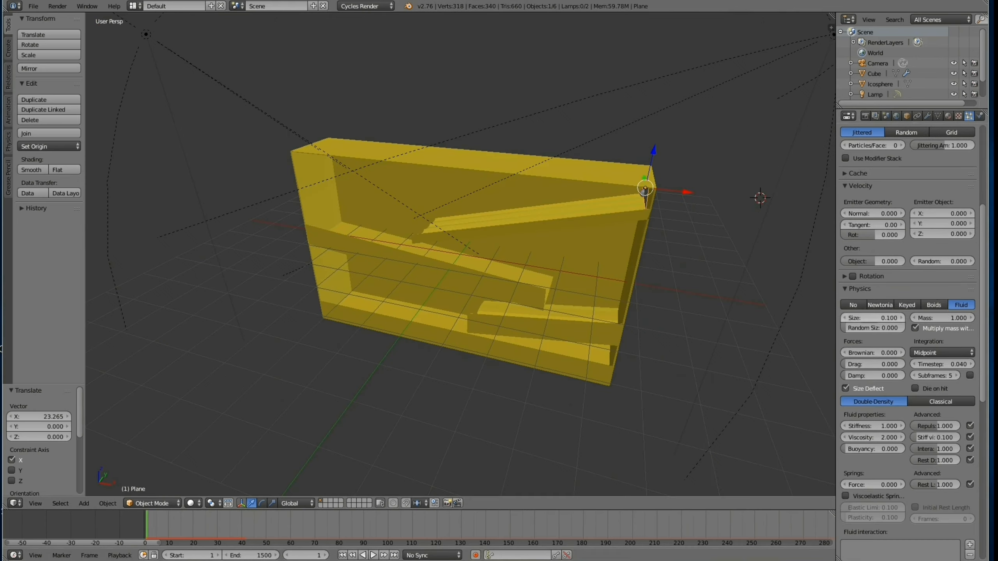
Set the particle size to 0.05, play the animation to check the flow, and return to the first frame
{"action": "left_click", "coordinate": [872, 318]}
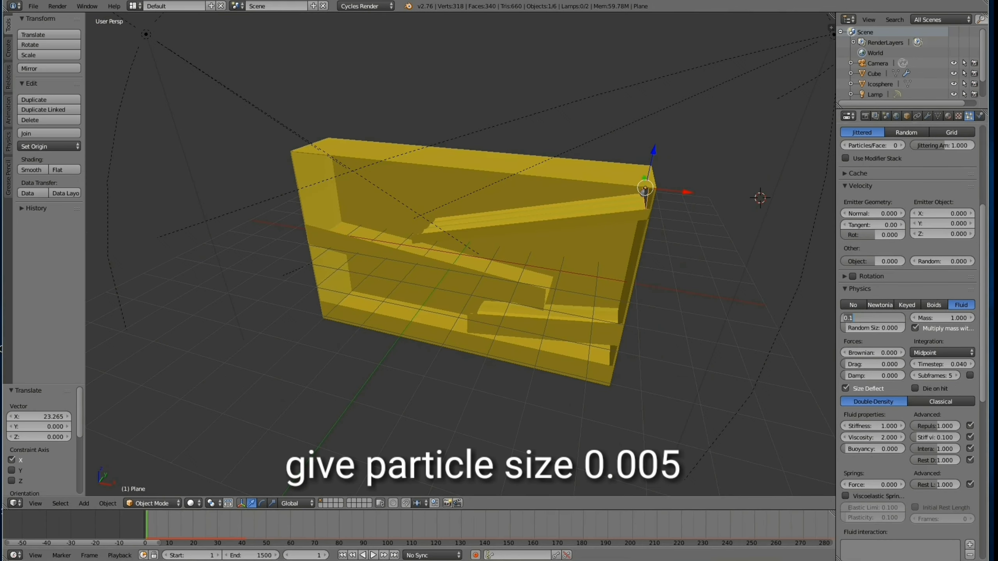
{"action": "type", "text": "05"}
{"action": "key", "text": "Return"}
{"action": "key", "text": "alt+a"}
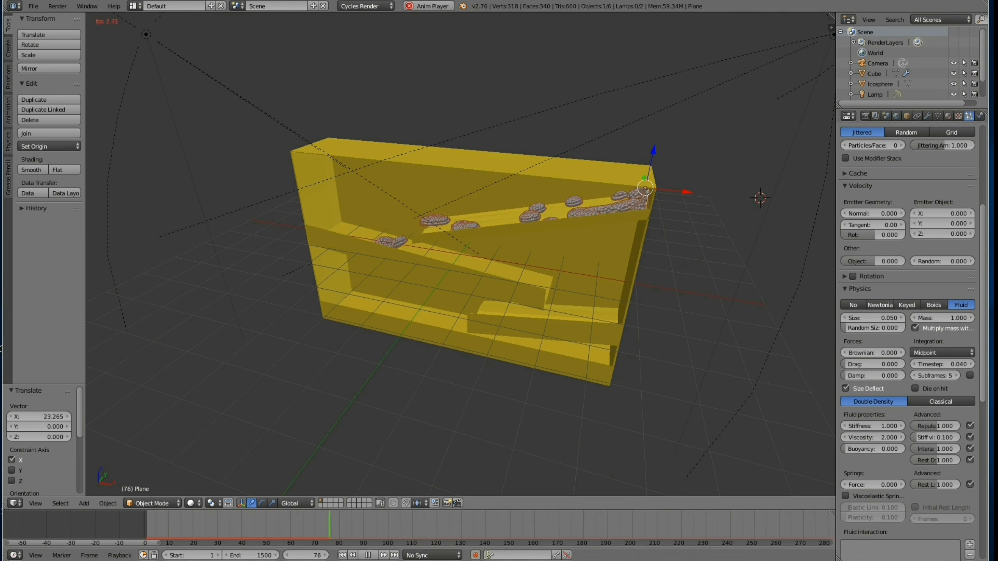
{"action": "left_click", "coordinate": [367, 555]}
{"action": "left_click", "coordinate": [343, 556]}
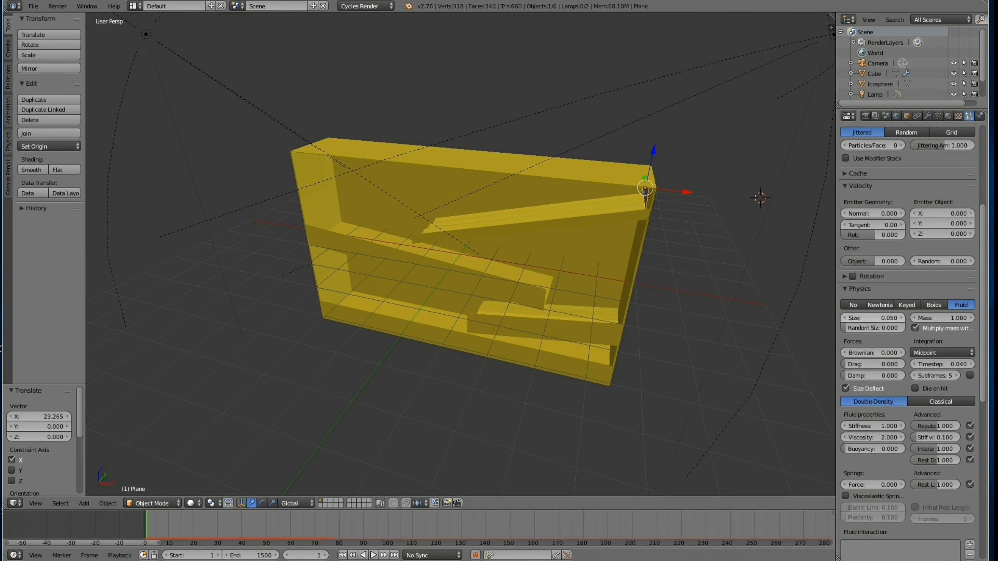
Set the particle size to 0.02 and play the animation to check the finer flow on the top ramp
{"action": "left_click", "coordinate": [873, 318]}
{"action": "type", "text": "0.02"}
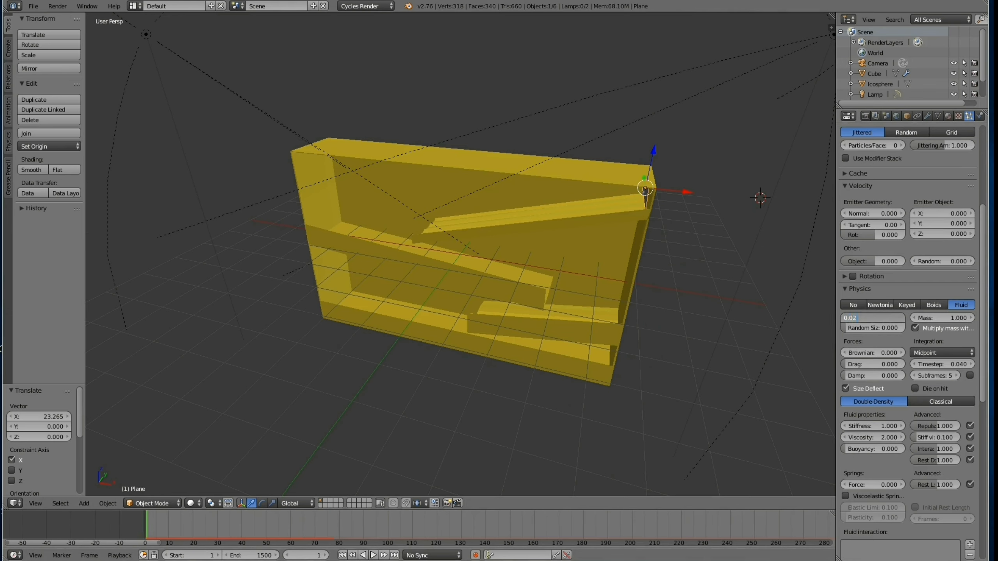
{"action": "key", "text": "Return"}
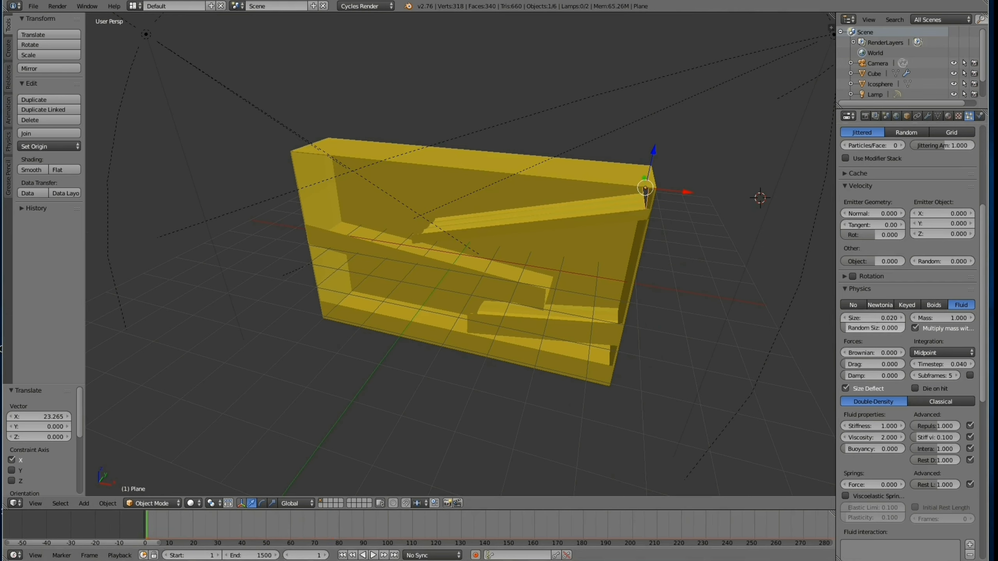
{"action": "key", "text": "alt+a"}
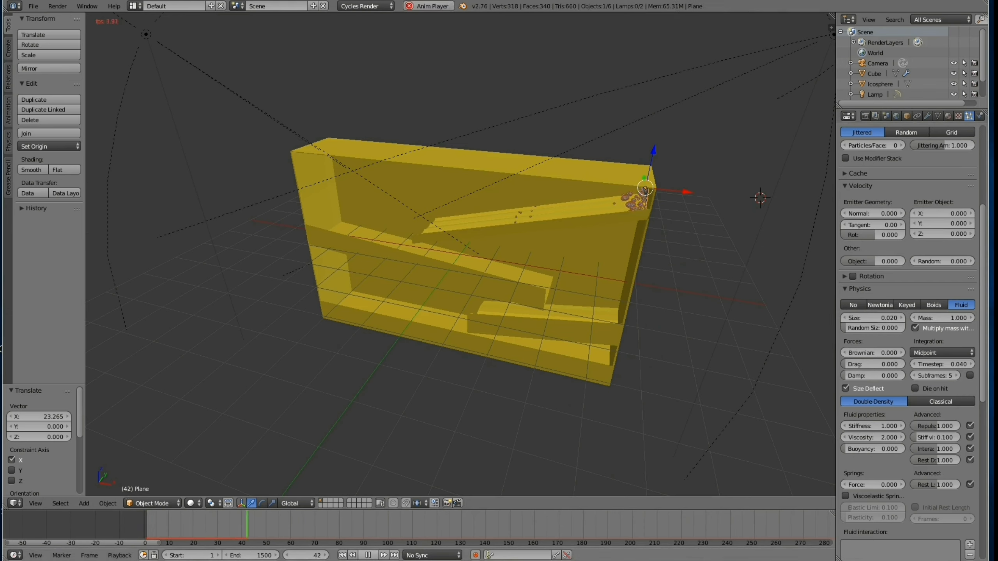
{"action": "key", "text": "alt+a"}
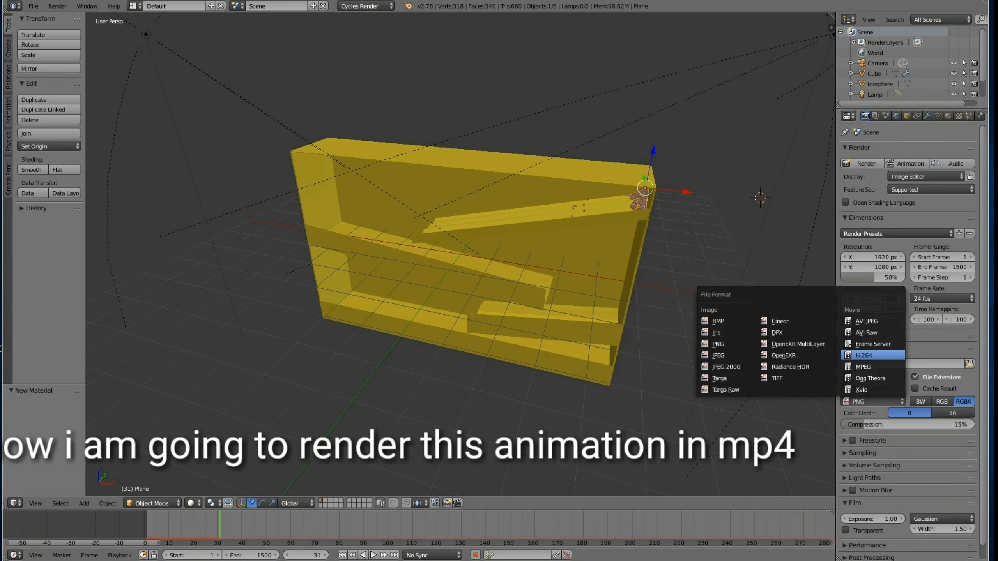
Set the render output format to H.264 and apply the H264 encoding preset
{"action": "left_click", "coordinate": [864, 355]}
{"action": "left_click", "coordinate": [861, 417]}
{"action": "left_click", "coordinate": [888, 434]}
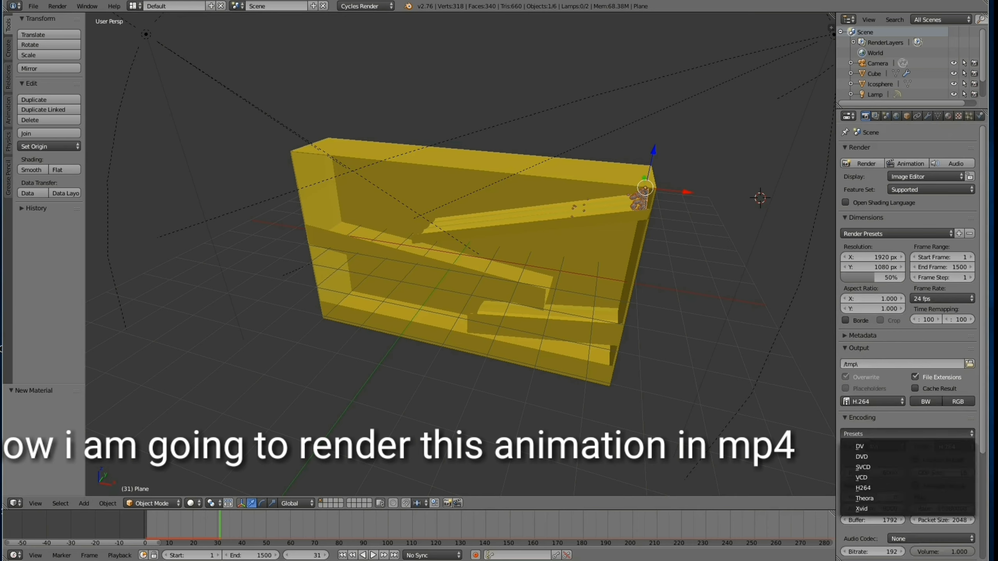
{"action": "left_click", "coordinate": [889, 487]}
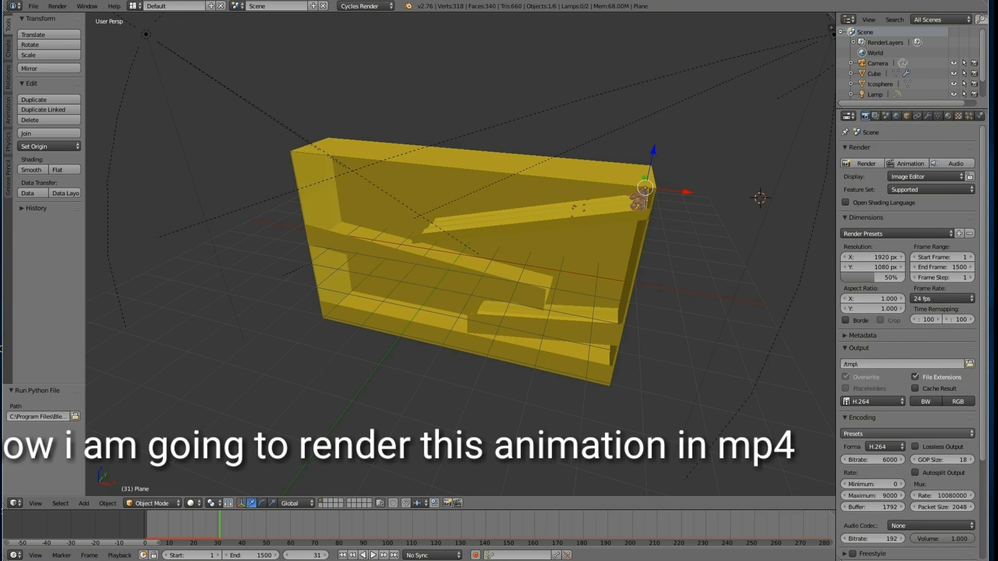
{"action": "left_click", "coordinate": [889, 433]}
{"action": "left_click", "coordinate": [888, 488]}
Expand the render sampling settings and raise the preview samples to 11
{"action": "scroll", "coordinate": [908, 334], "scroll_direction": "down", "scroll_amount": 3}
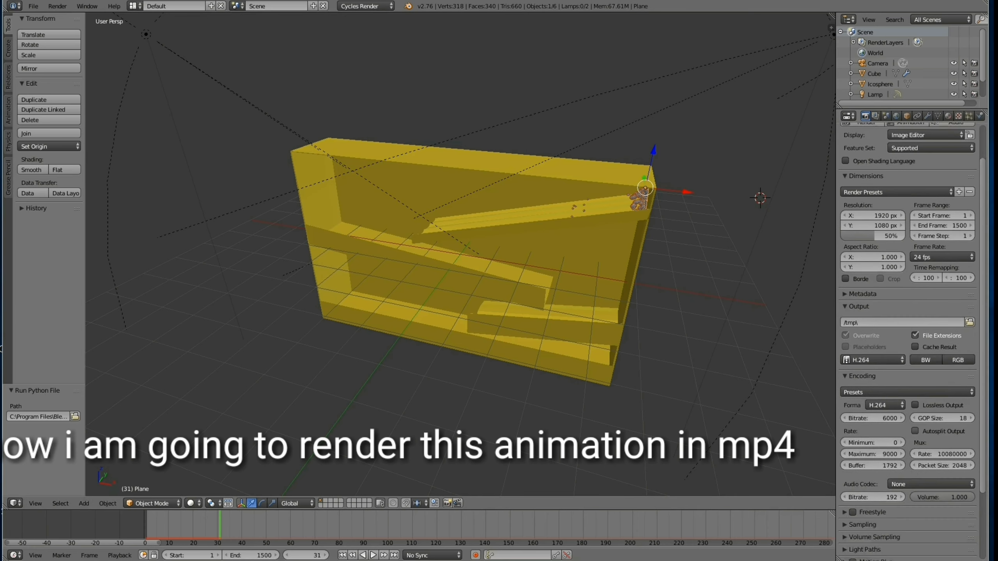
{"action": "scroll", "coordinate": [908, 338], "scroll_direction": "down", "scroll_amount": 2}
{"action": "left_click", "coordinate": [862, 504]}
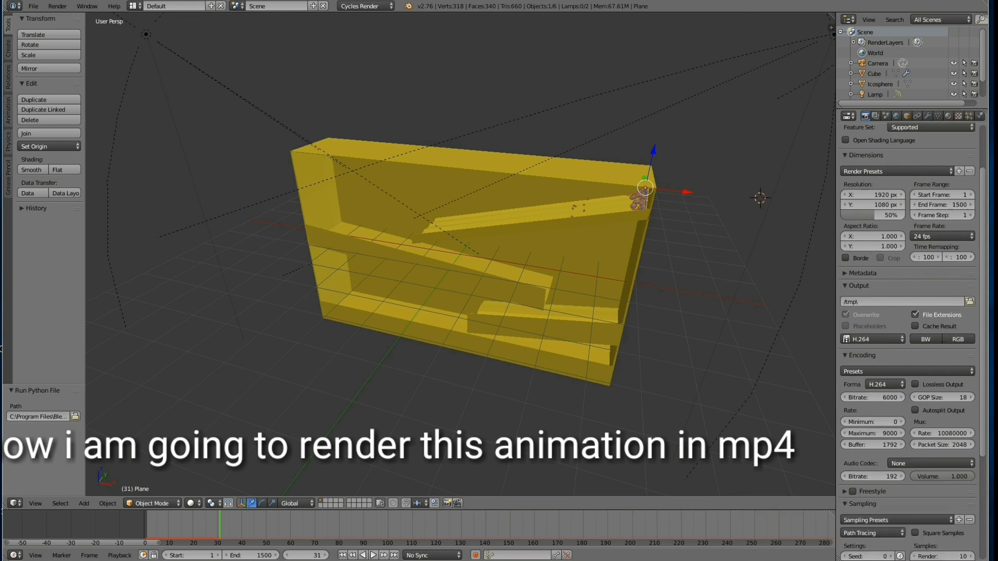
{"action": "scroll", "coordinate": [864, 503], "scroll_direction": "down", "scroll_amount": 2}
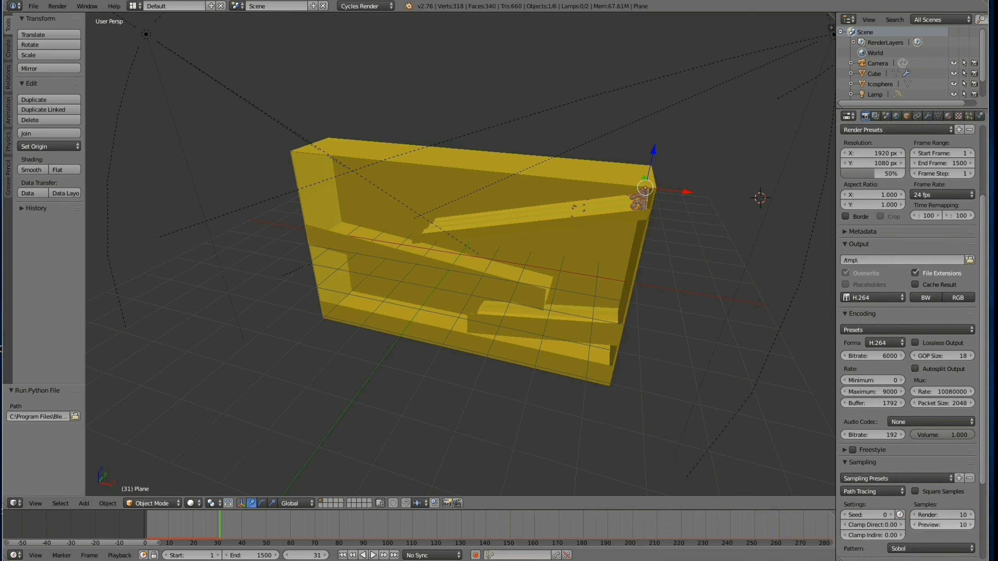
{"action": "left_click", "coordinate": [970, 525]}
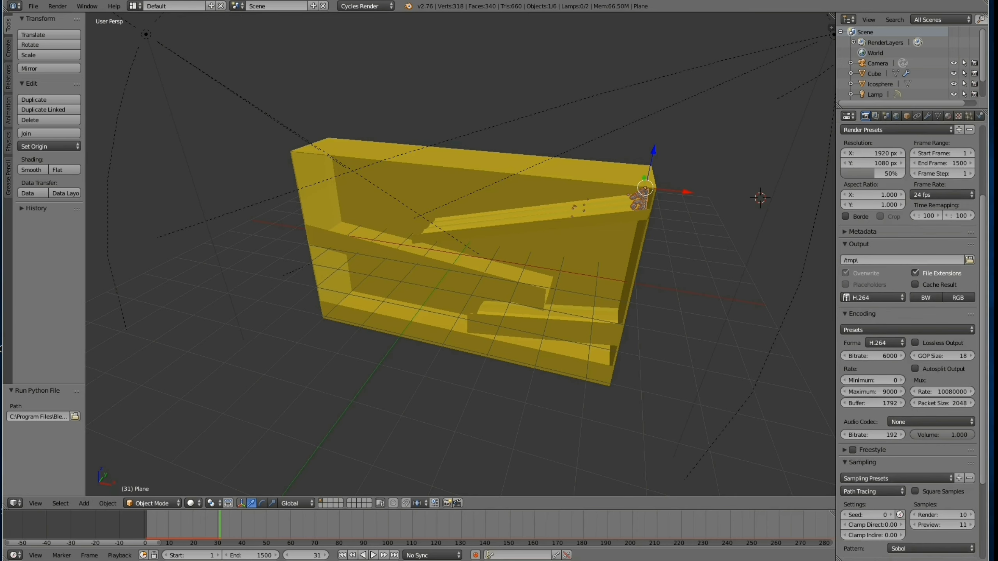
Set the render output location to the Desktop with the file name waterfall.blend
{"action": "scroll", "coordinate": [943, 403], "scroll_direction": "up", "scroll_amount": 2}
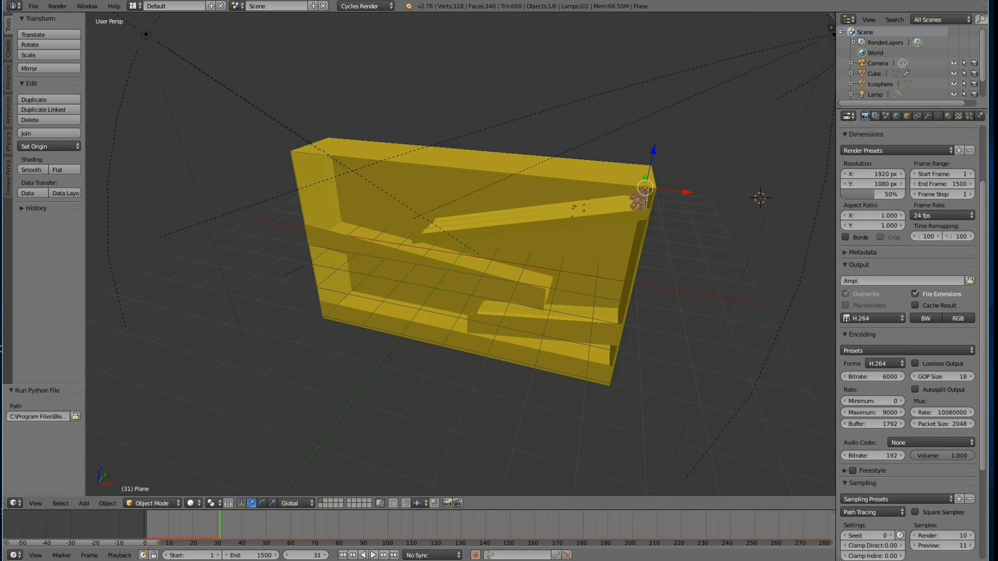
{"action": "left_click", "coordinate": [968, 281]}
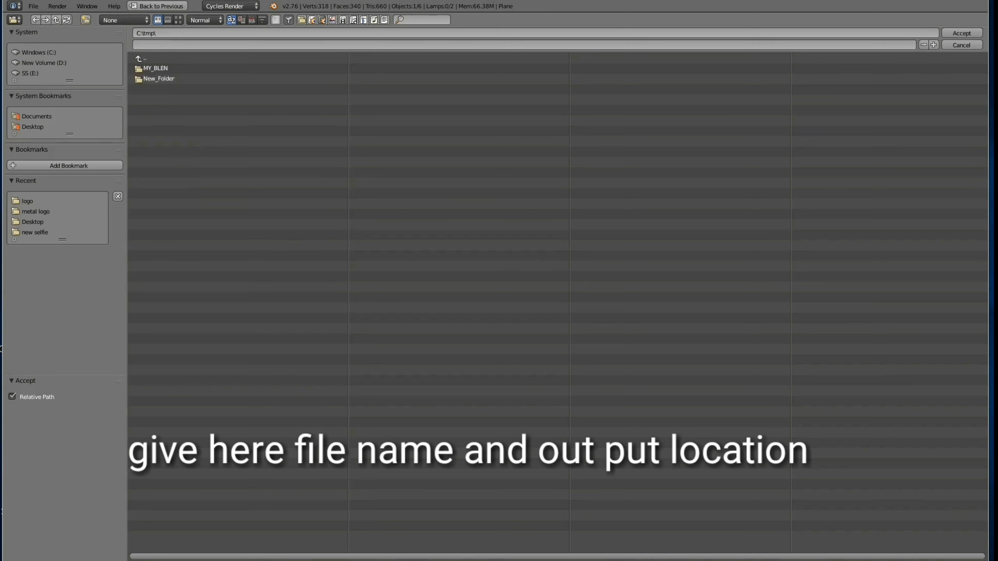
{"action": "left_click", "coordinate": [33, 222]}
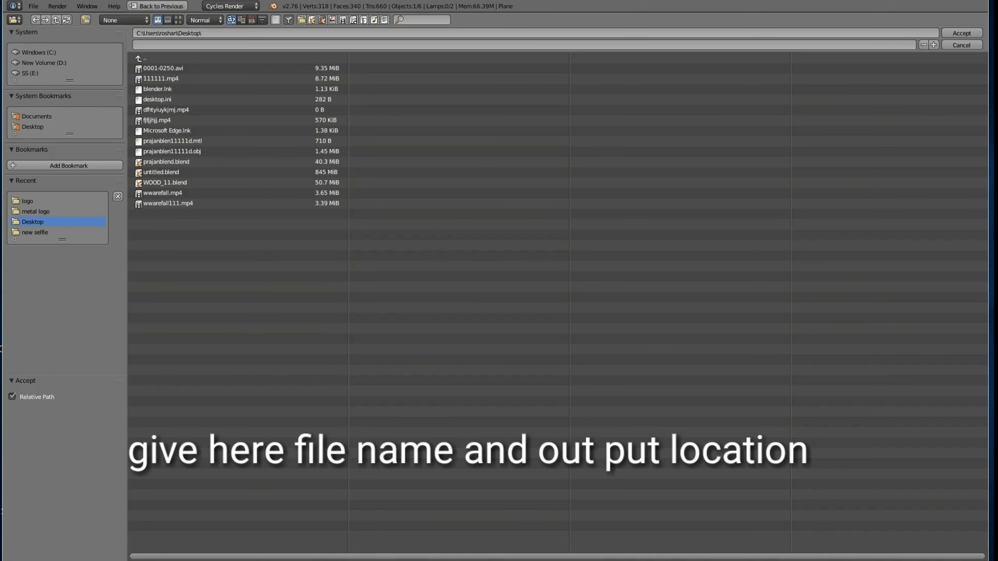
{"action": "left_click", "coordinate": [138, 45]}
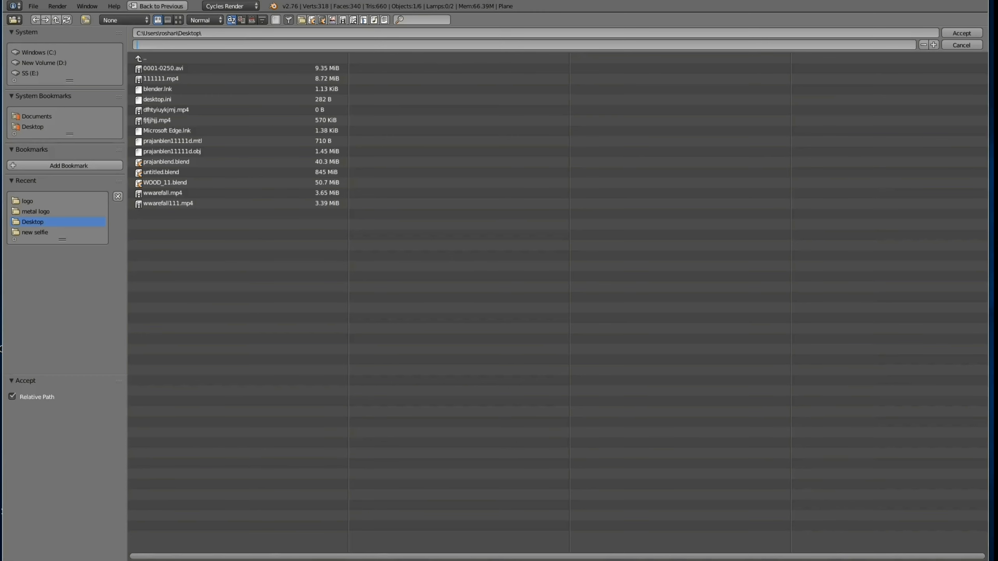
{"action": "type", "text": "waterfall.blend"}
{"action": "key", "text": "Return"}
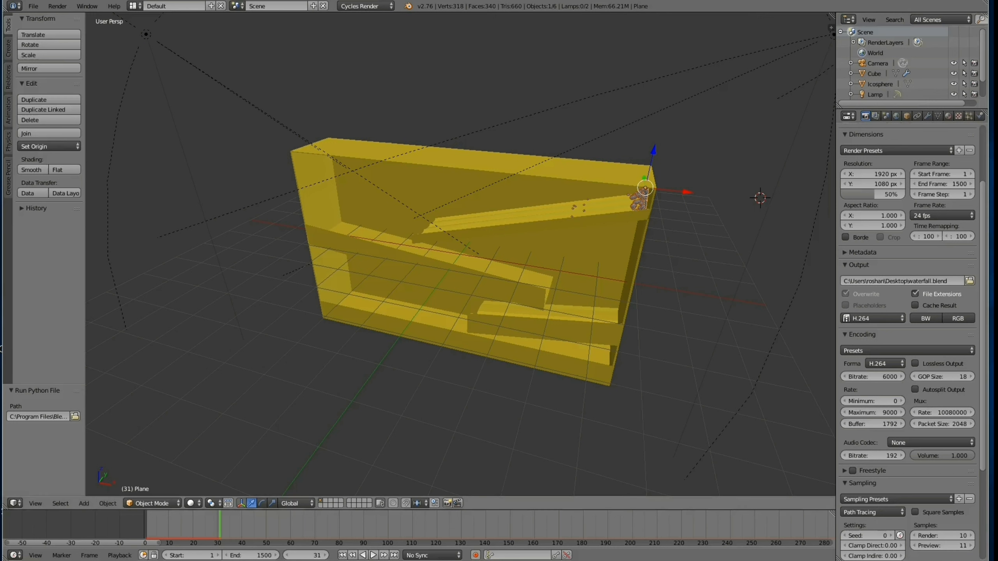
Save the project on the Desktop as waterfall.blend
{"action": "left_click", "coordinate": [34, 6]}
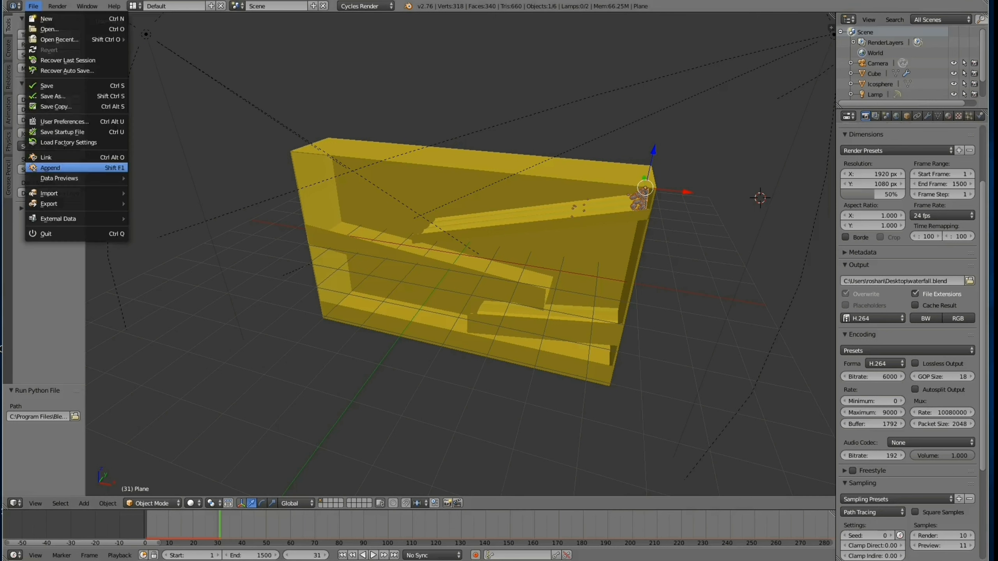
{"action": "left_click", "coordinate": [43, 93]}
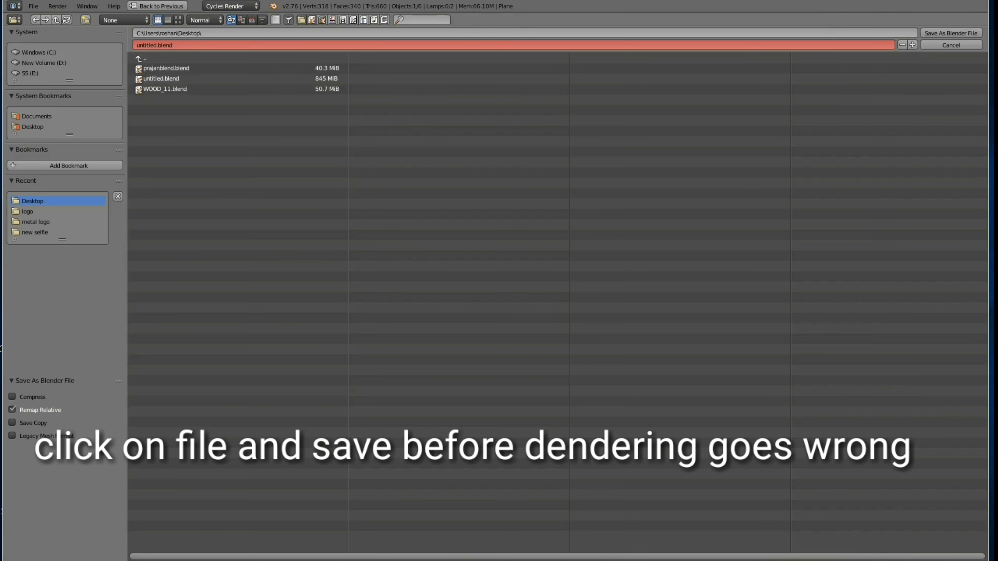
{"action": "left_click", "coordinate": [172, 45]}
{"action": "type", "text": "waterfal"}
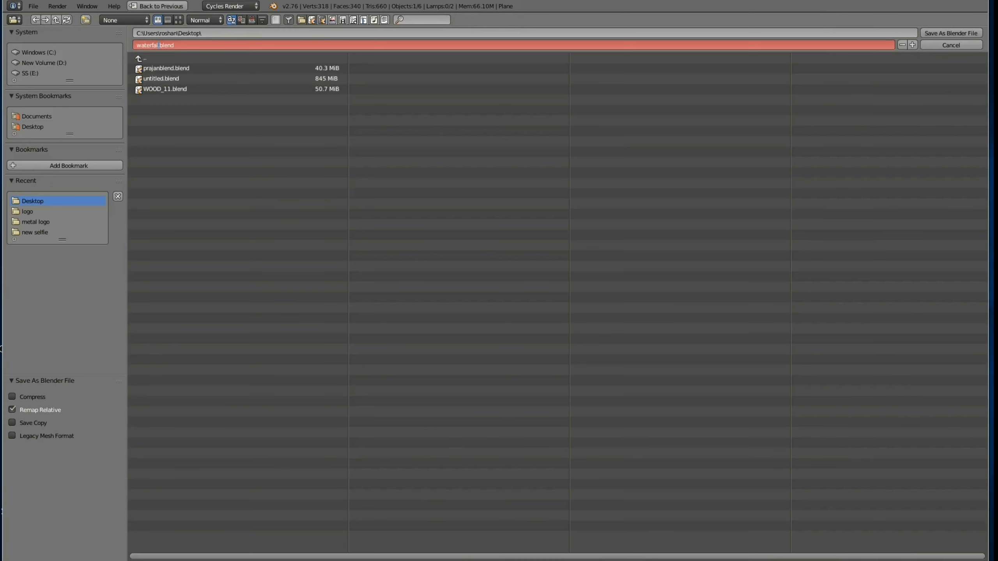
{"action": "type", "text": "l"}
{"action": "key", "text": "Return"}
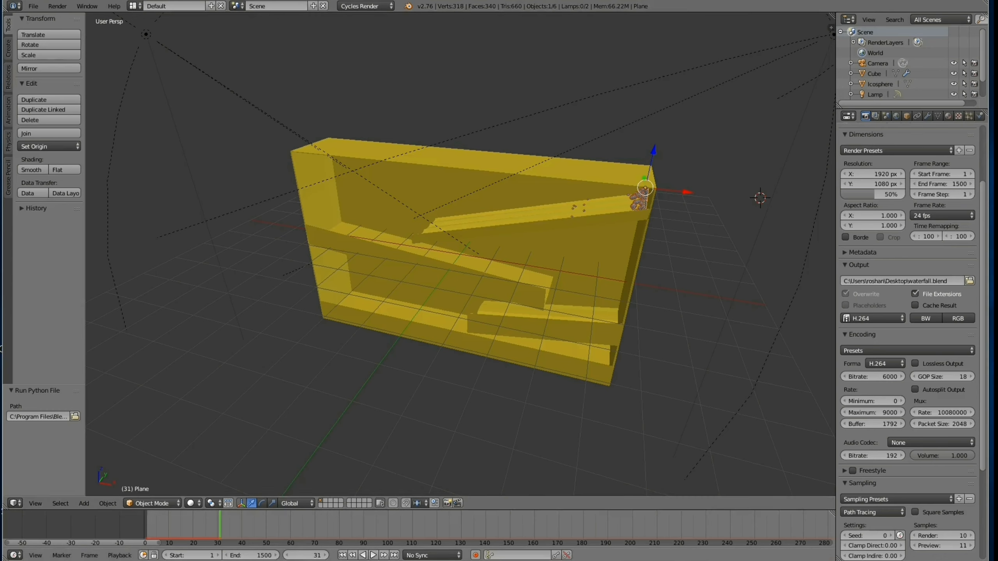
Play the animation briefly, switch to the camera view and enable Lock Camera to View
{"action": "key", "text": "alt+a"}
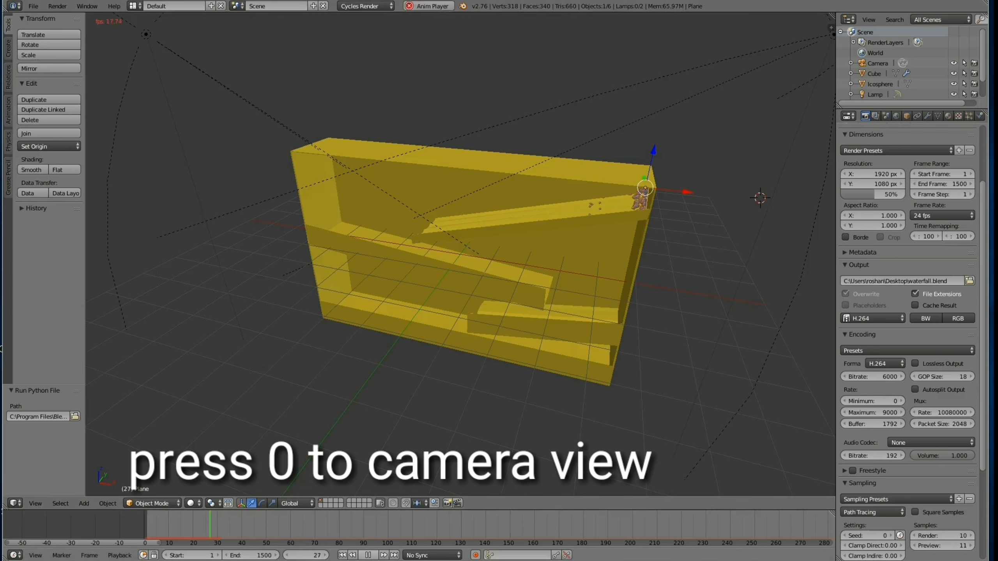
{"action": "key", "text": "Escape"}
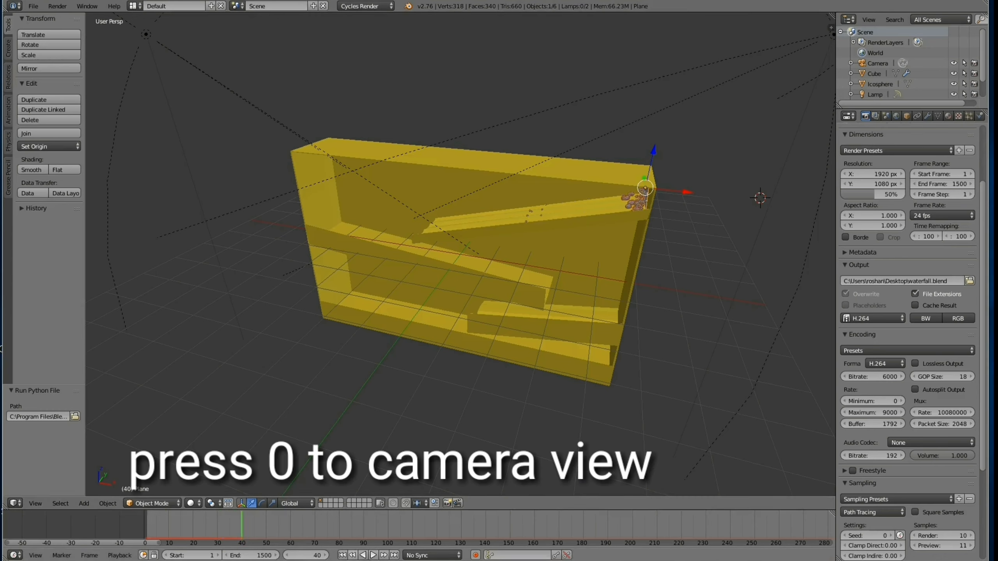
{"action": "key", "text": "KP_0"}
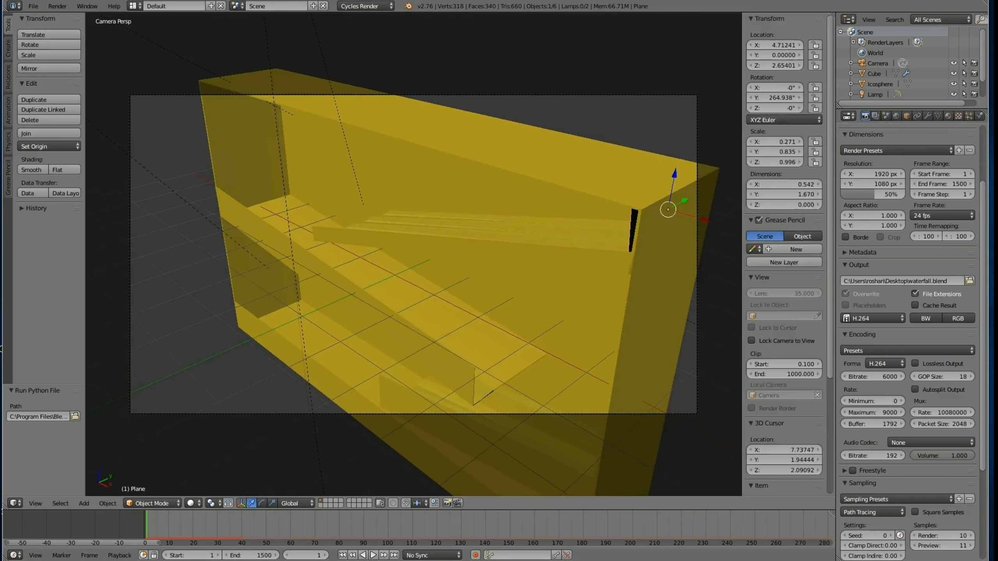
{"action": "key", "text": "n"}
{"action": "left_click", "coordinate": [751, 258]}
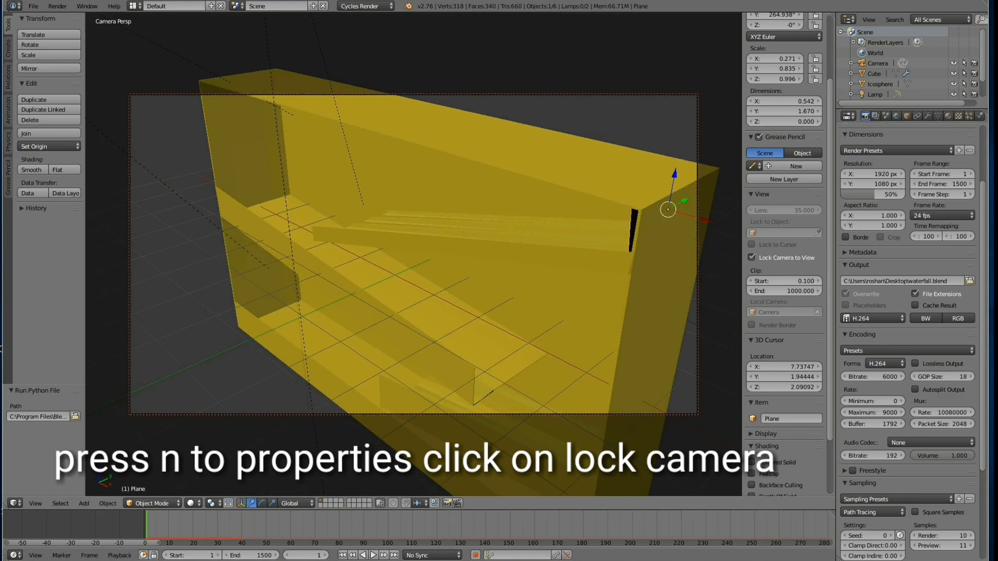
Move the locked camera back and reframe it so the whole box fits inside the camera frame
{"action": "scroll", "coordinate": [413, 254], "scroll_direction": "down", "scroll_amount": 2}
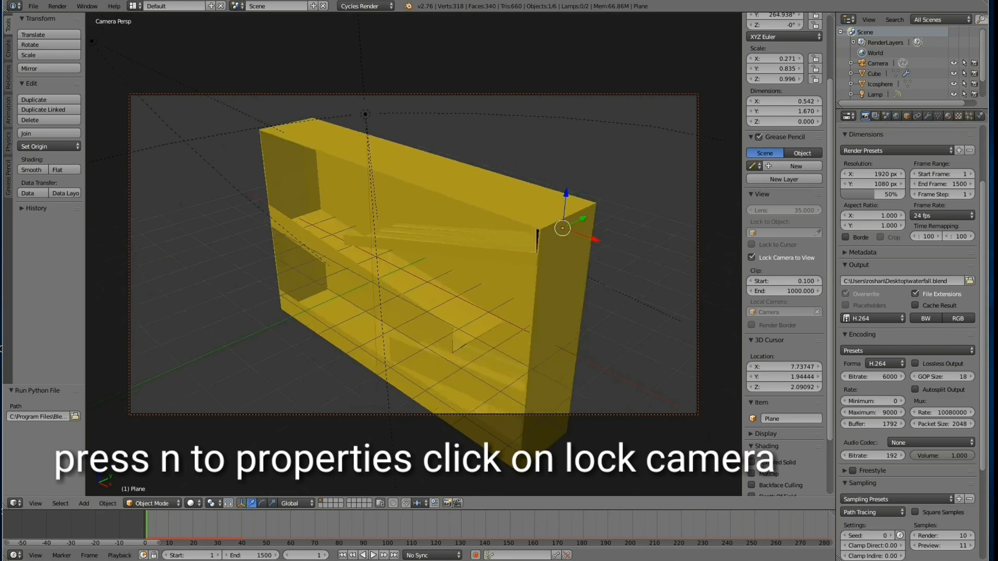
{"action": "scroll", "coordinate": [414, 254], "scroll_direction": "down", "scroll_amount": 1}
{"action": "middle_click_drag", "start_coordinate": [414, 254], "coordinate": [332, 243]}
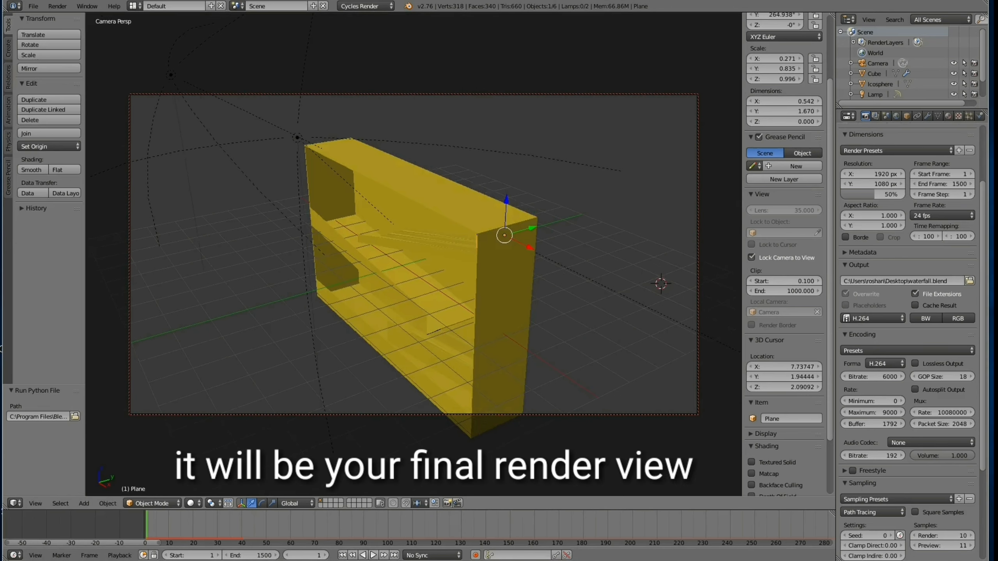
{"action": "middle_click_drag", "start_coordinate": [414, 254], "coordinate": [415, 220], "text": "shift"}
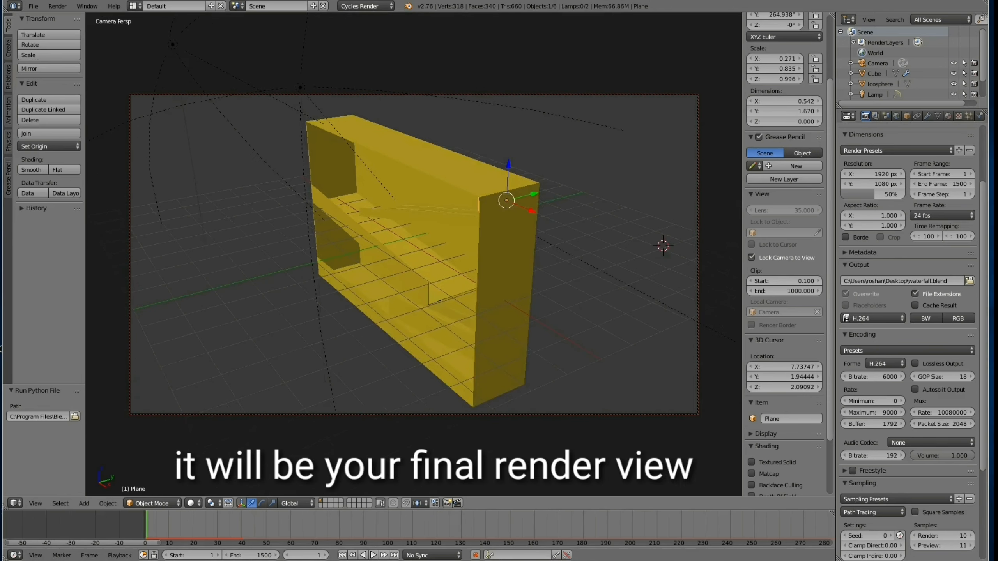
{"action": "scroll", "coordinate": [413, 254], "scroll_direction": "up", "scroll_amount": 1}
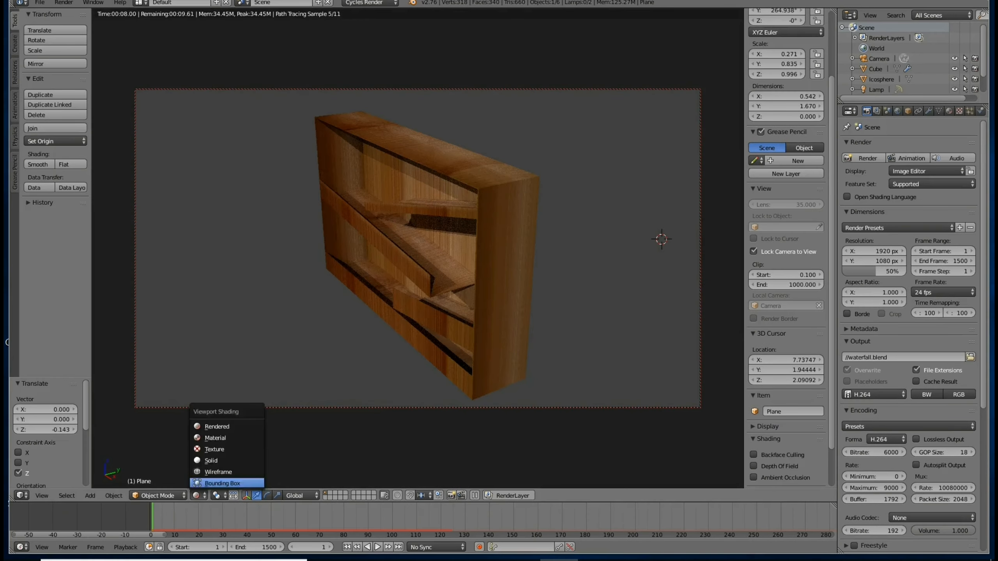
Render the full animation to the H.264 output file
{"action": "left_click", "coordinate": [907, 158]}
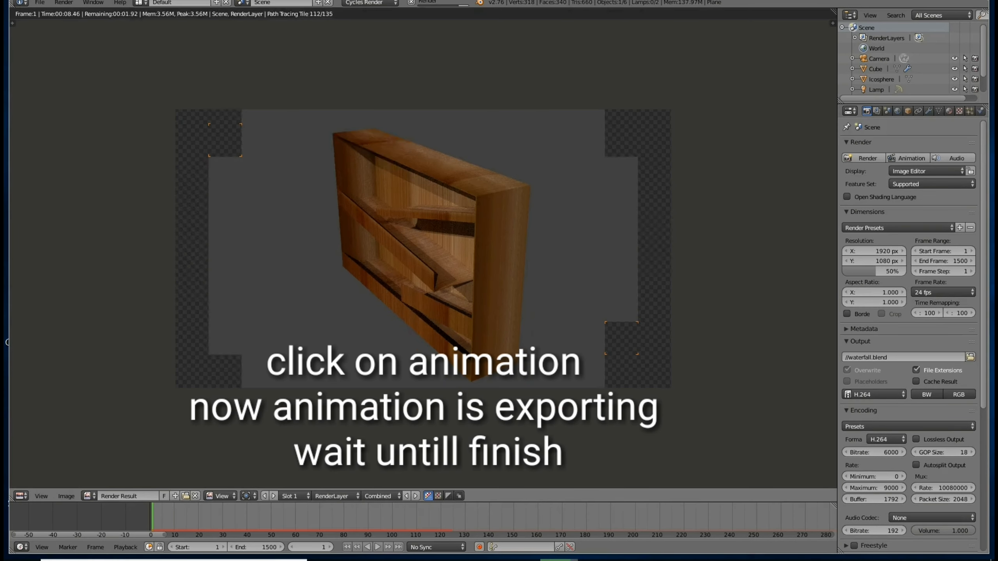